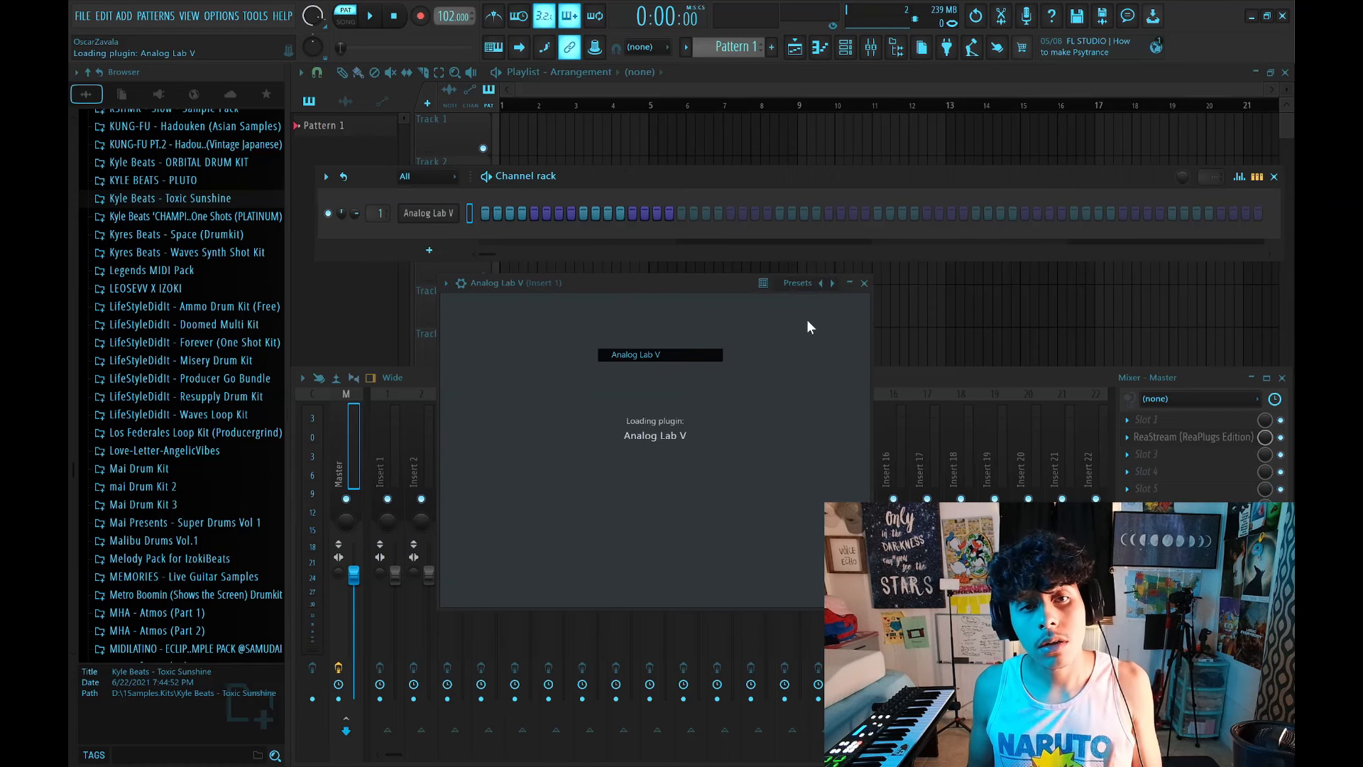
Browse the Keys presets in Analog Lab V, audition Petal Dance and load Noisy Anthem.
left_click(670, 307)
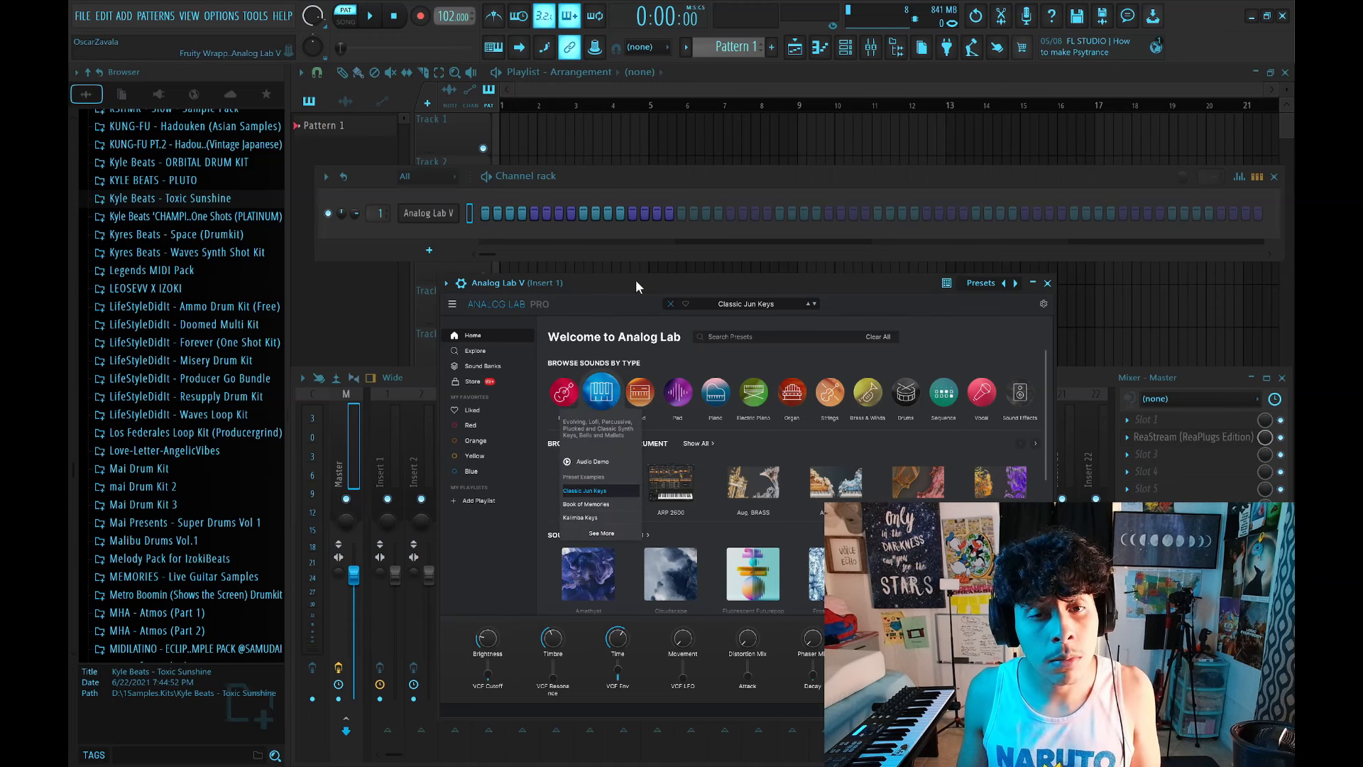
left_click_drag(636, 286, 625, 204)
left_click(612, 499)
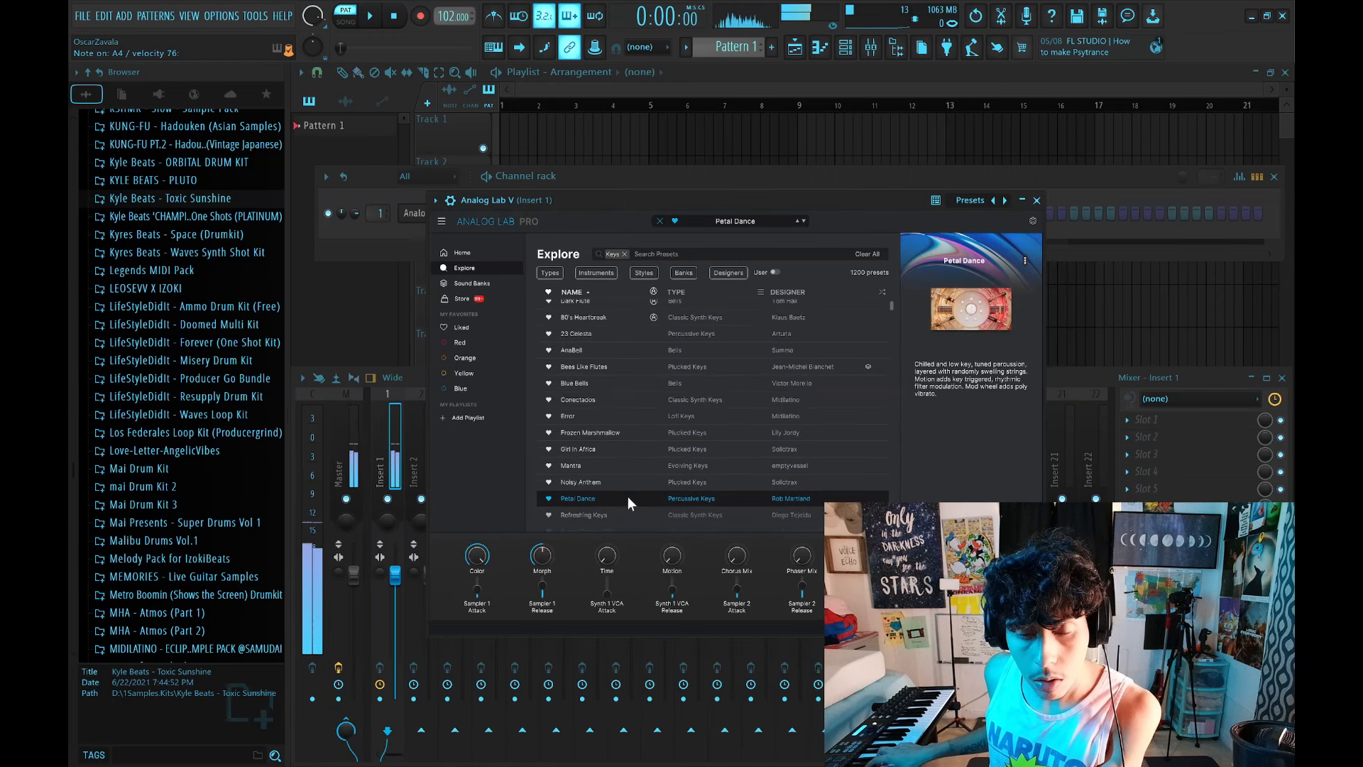
left_click(627, 483)
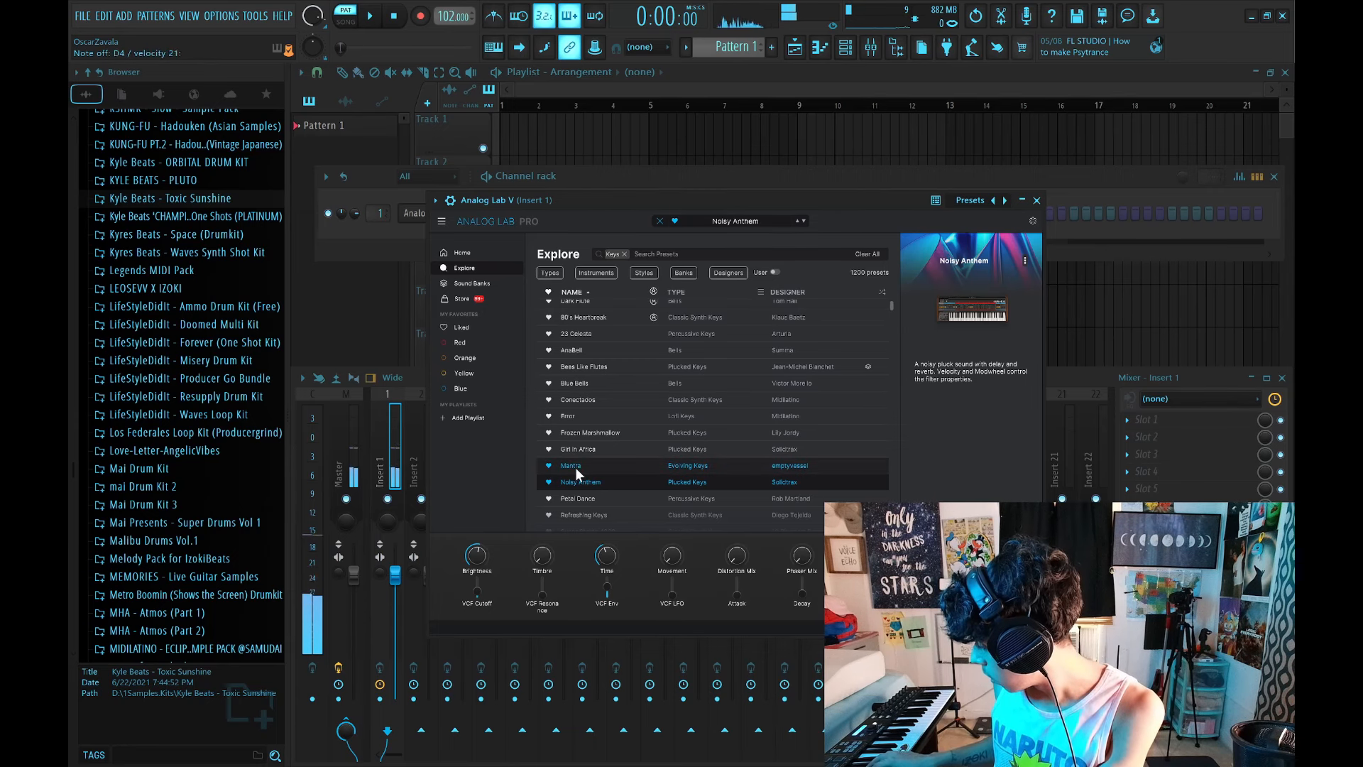
Open the piano roll for Analog Lab V and set its scale highlighting to Major (Ionian).
key("F7")
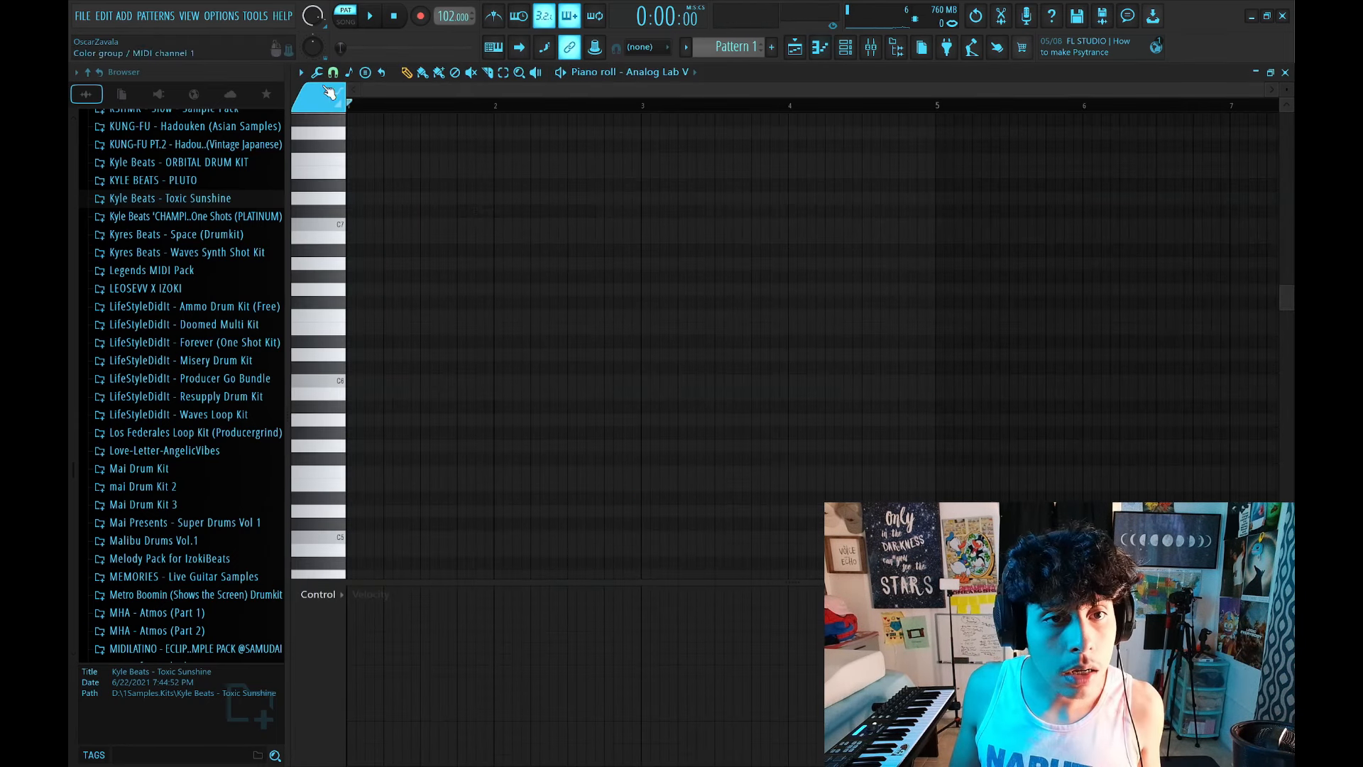
left_click(300, 72)
mouse_move(316, 140)
mouse_move(478, 340)
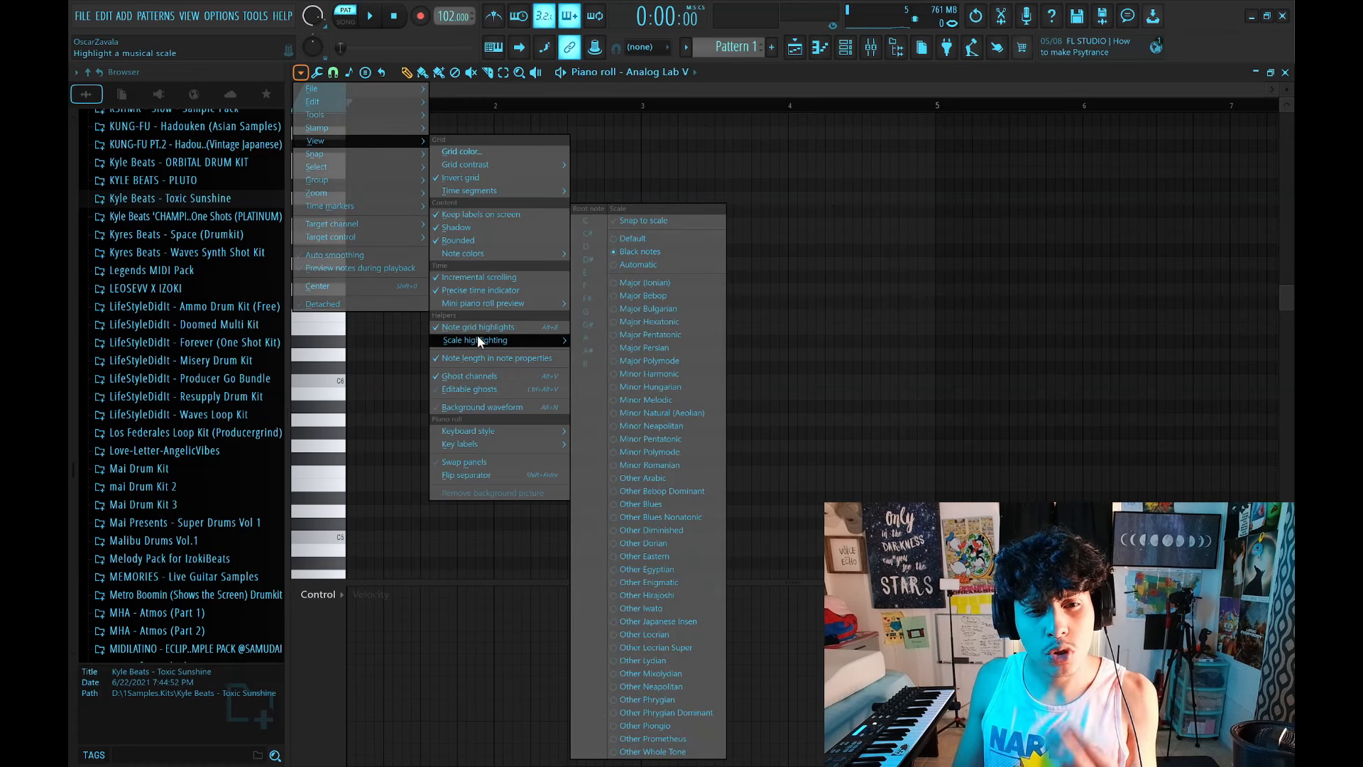
left_click(646, 309)
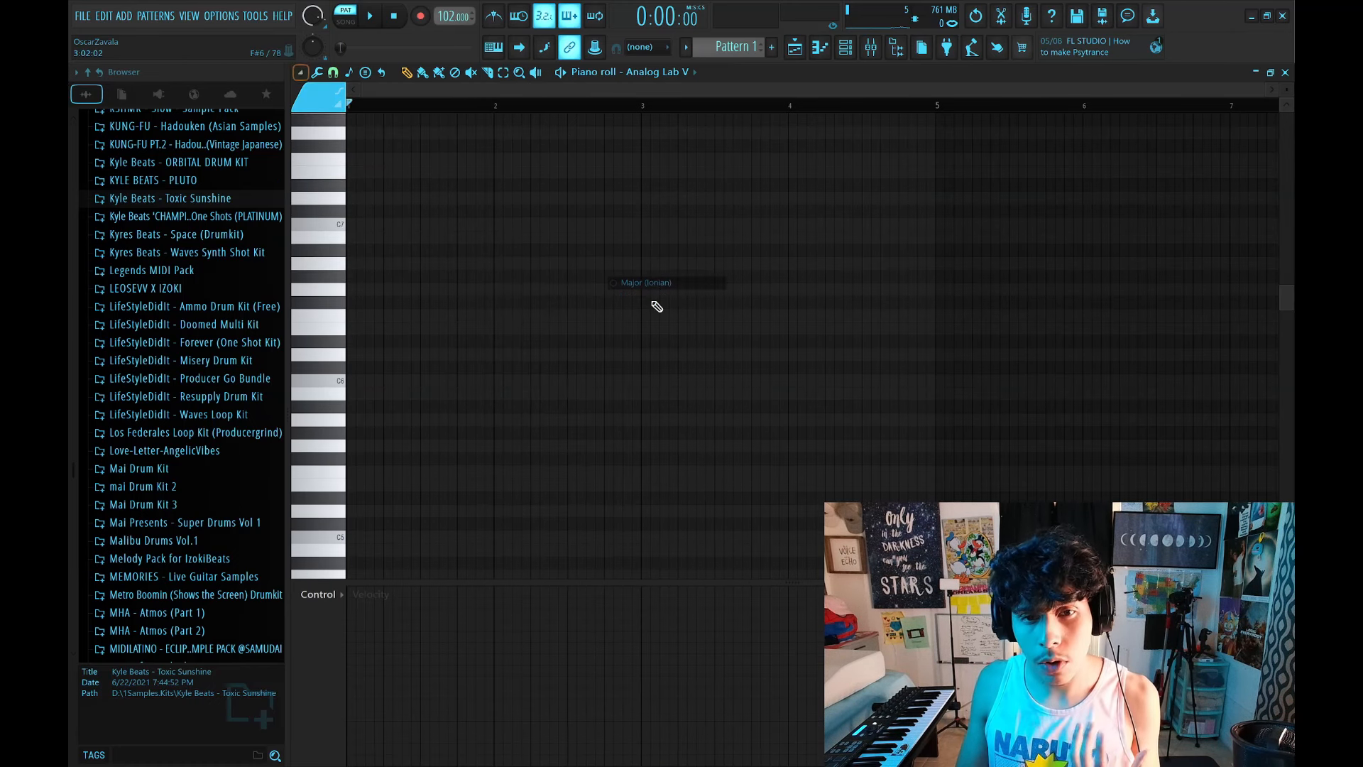
left_click(301, 71)
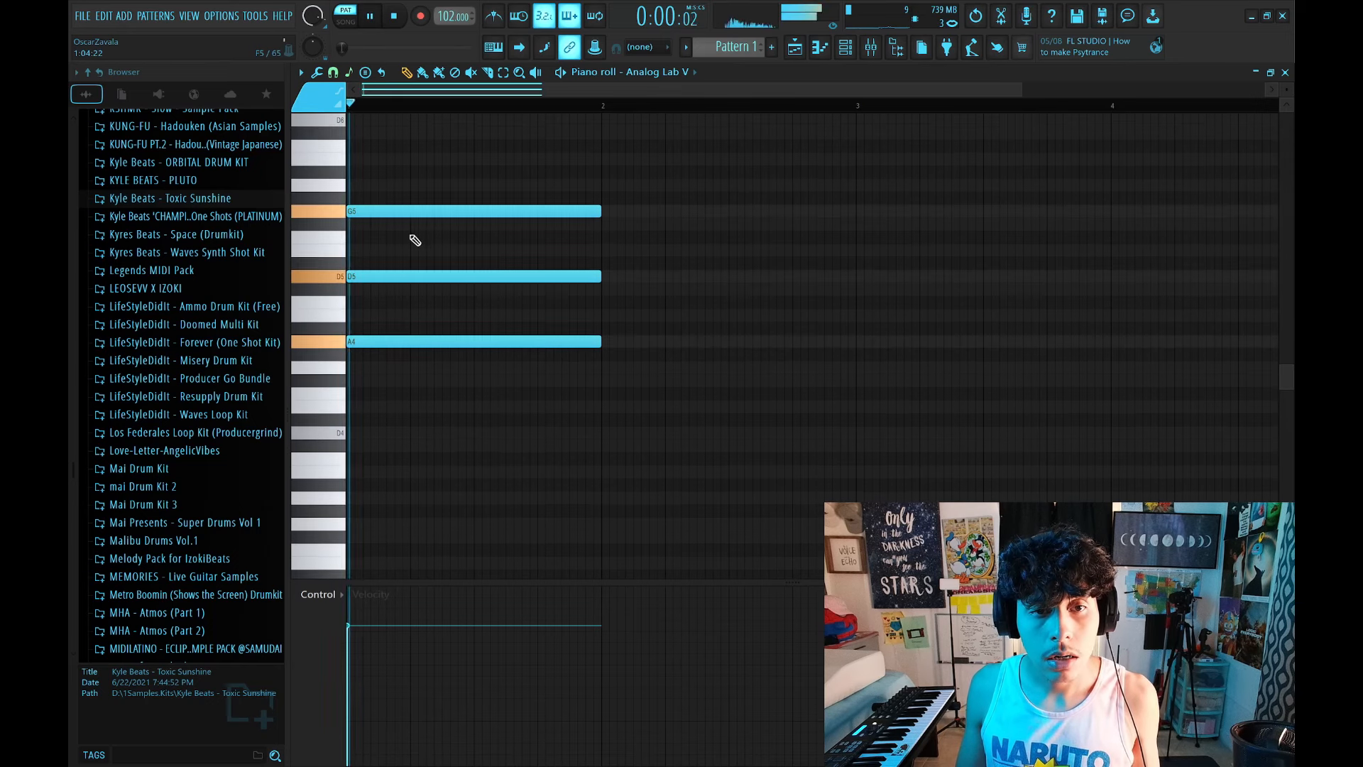
Copy the A4, D5 and F#5 chord until bar 1 holds five short chords, and duplicate that bar into bar 2.
key("space")
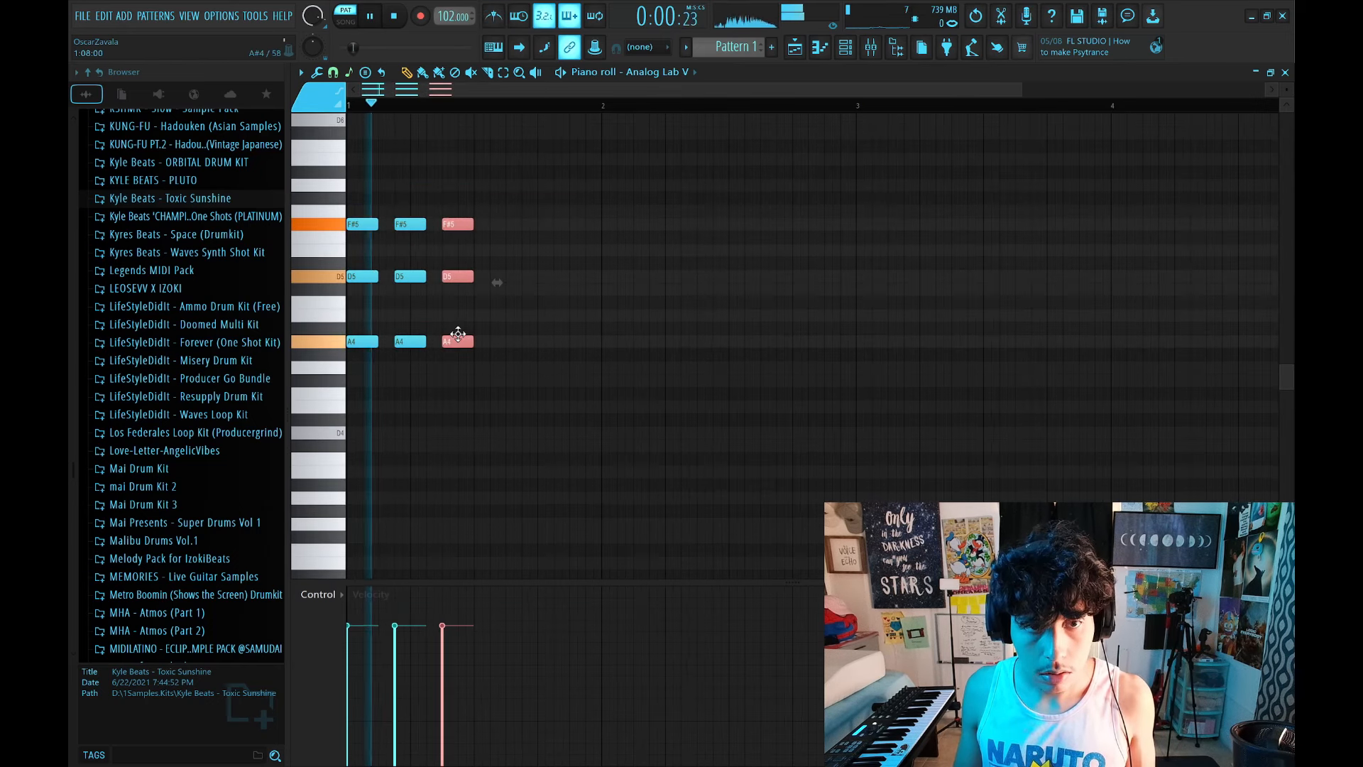
left_click_drag(458, 335, 521, 334)
left_click_drag(532, 183, 560, 351)
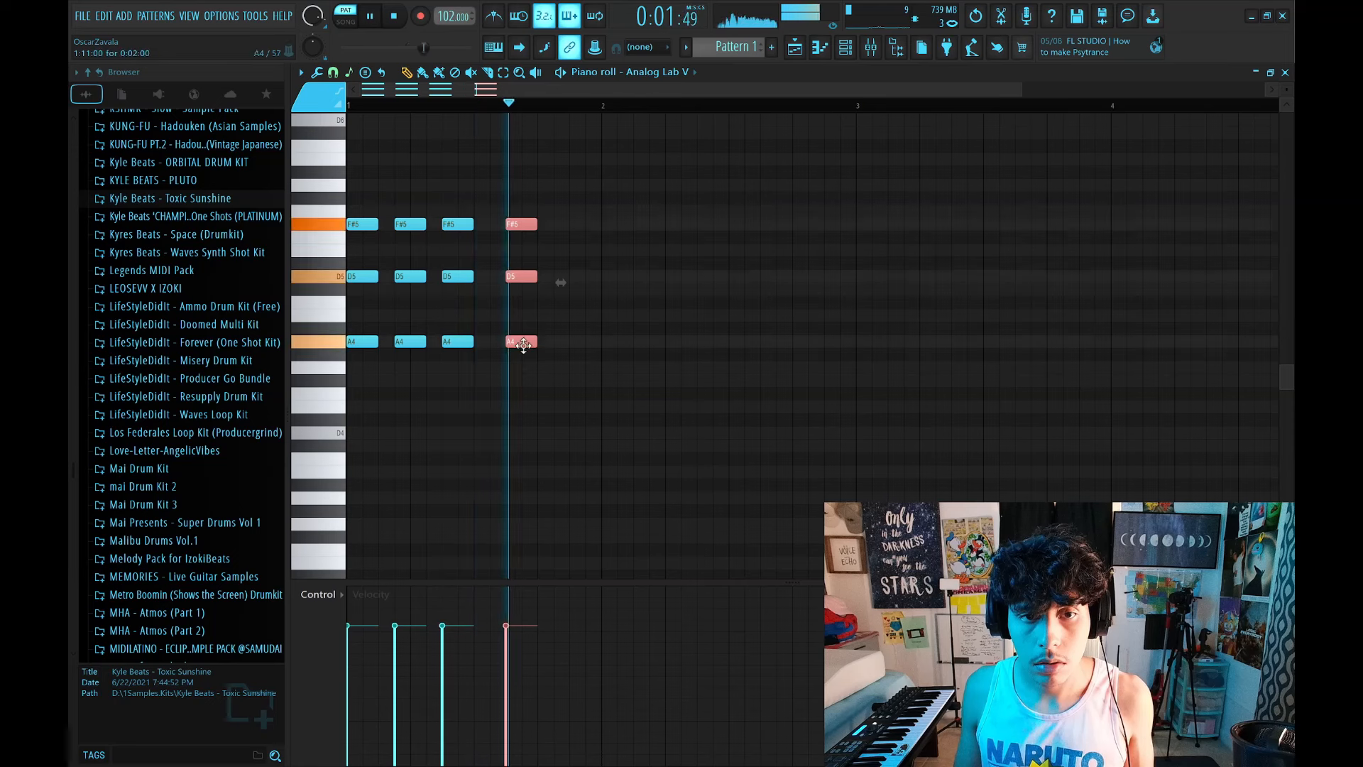
key("ctrl+b")
key("ctrl+a")
key("ctrl+b")
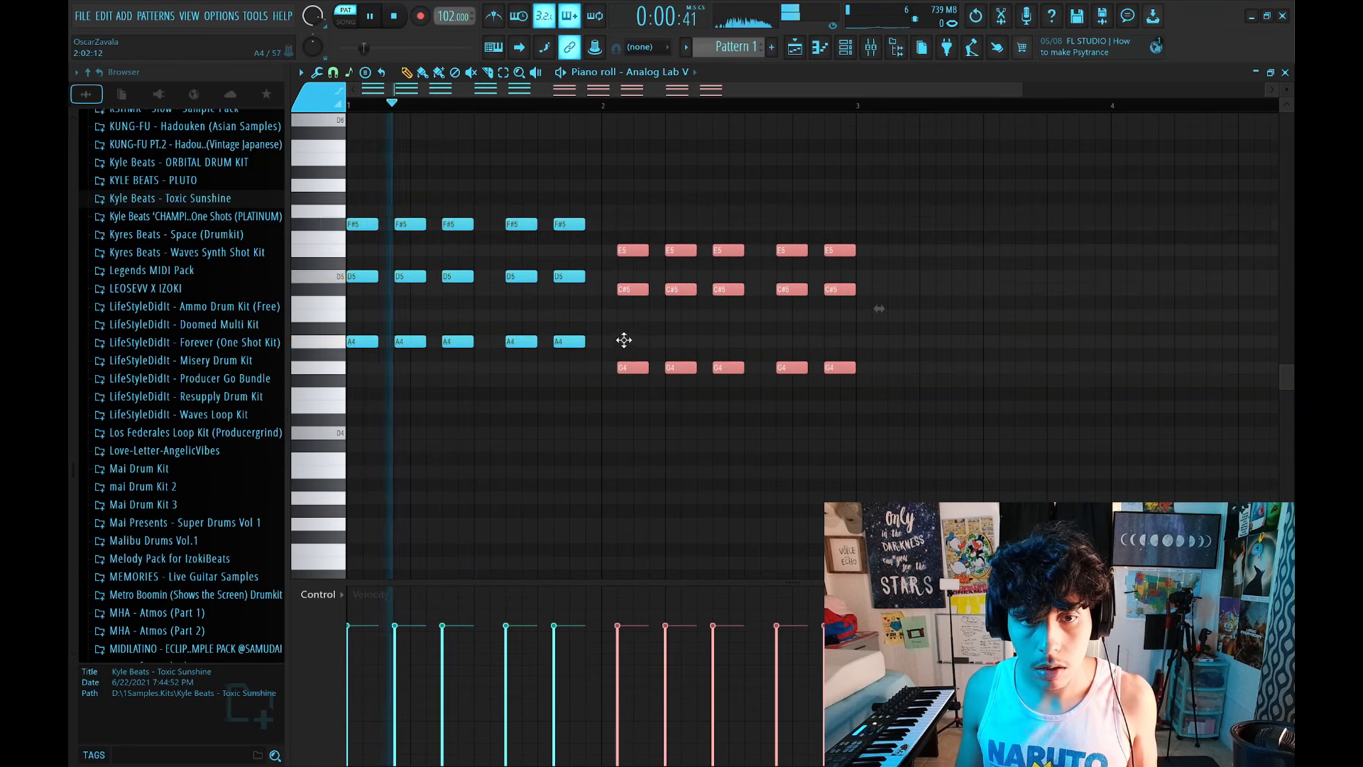
Lower the bottom notes of bar 2's five chords to G4.
left_click_drag(592, 305, 863, 359)
key("shift+Down")
key("shift+Down")
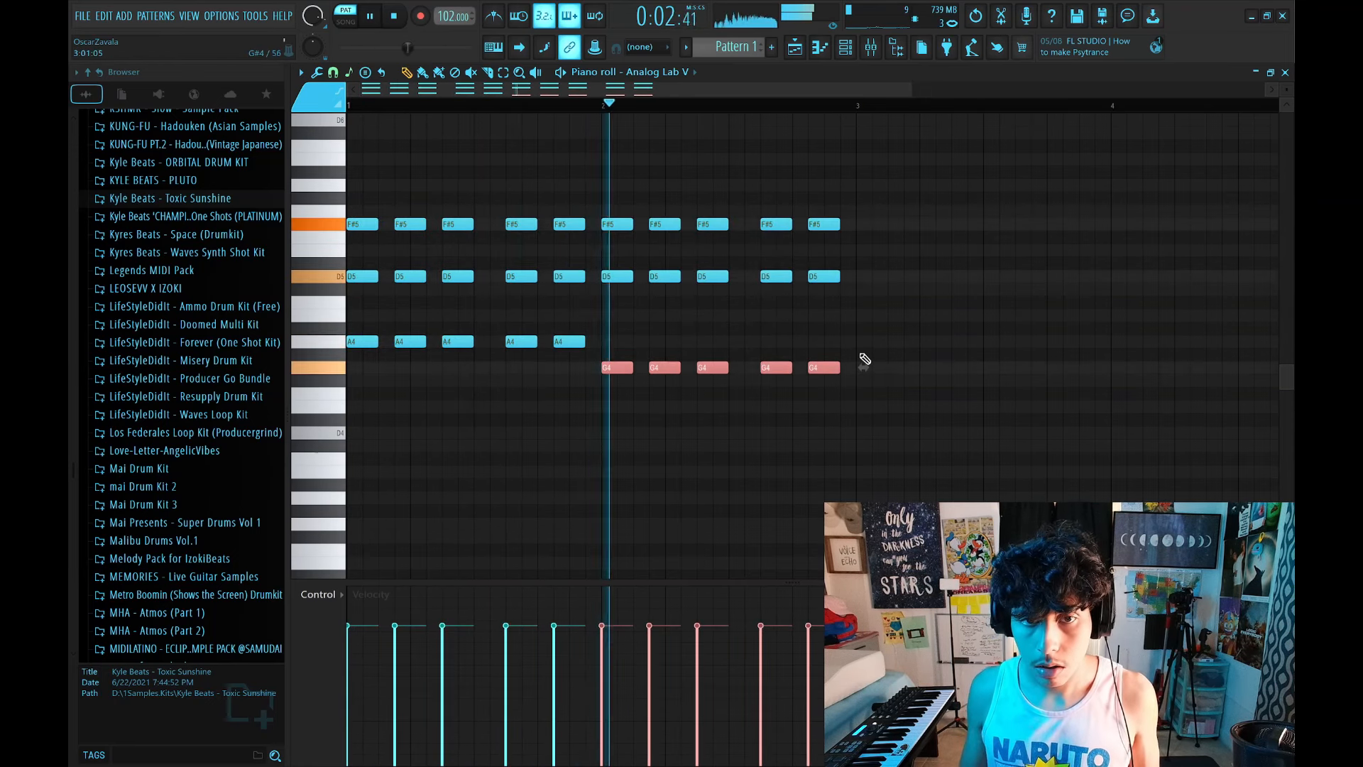
Stop playback and duplicate bar 2's chords into bar 3.
scroll(824, 398, "right", 1)
scroll(739, 102, "down", 2)
key("space")
left_click_drag(574, 102, 831, 102)
key("ctrl+b")
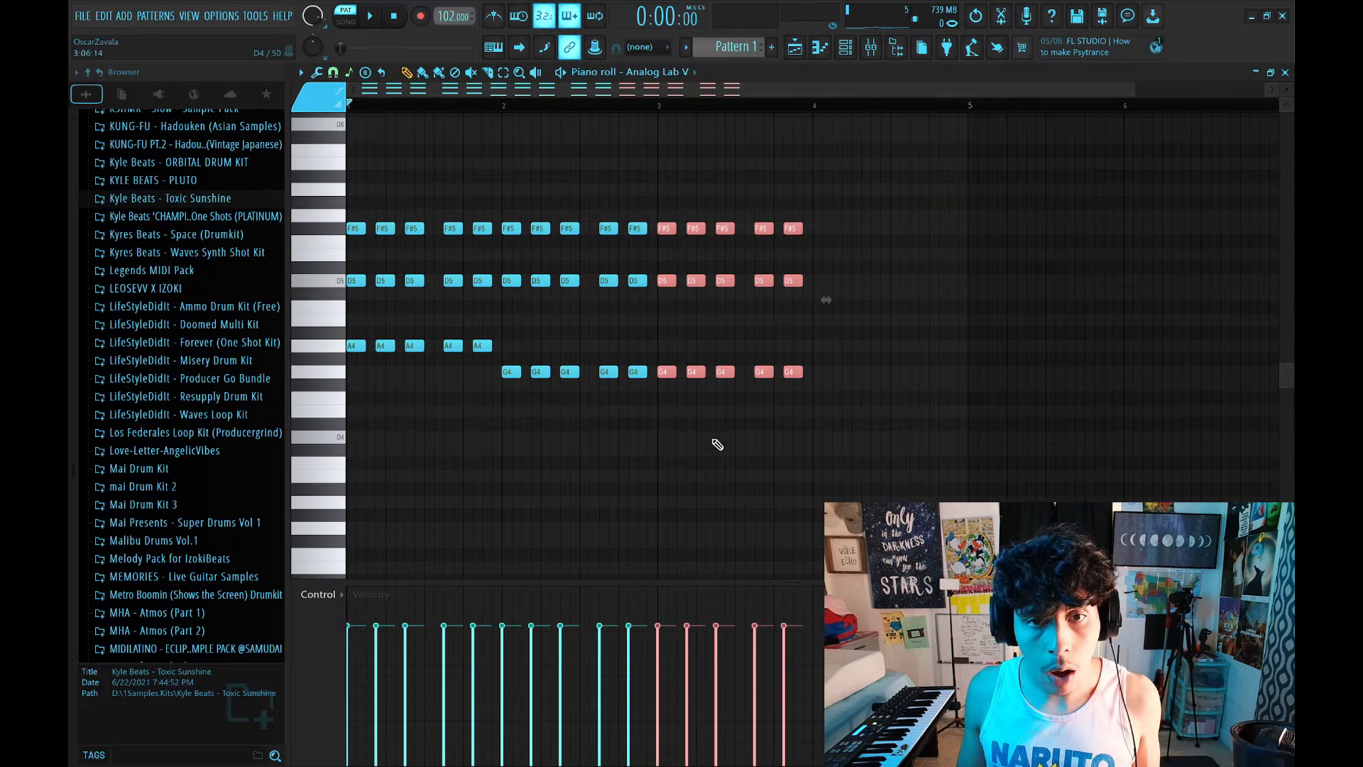
key("ctrl+d")
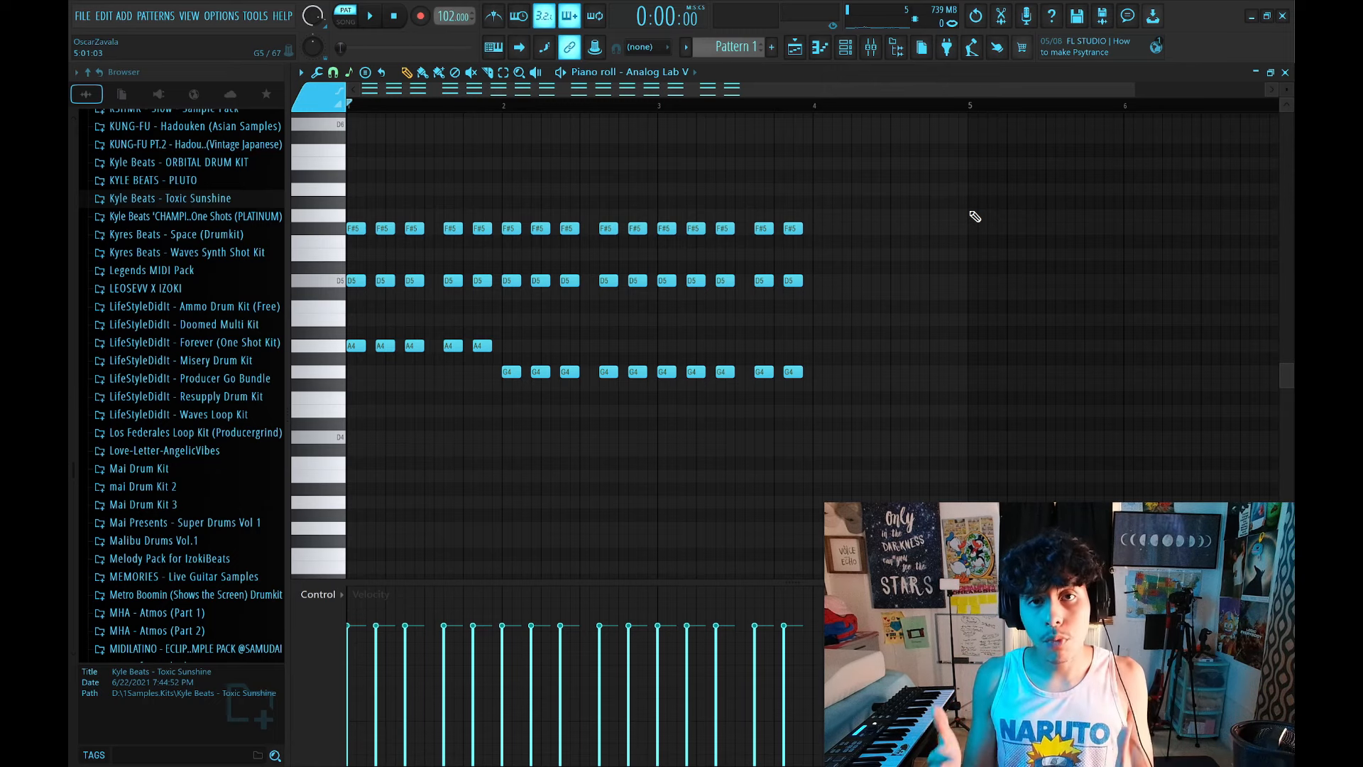
left_click_drag(905, 175, 348, 485, "ctrl")
left_click(507, 259, "ctrl")
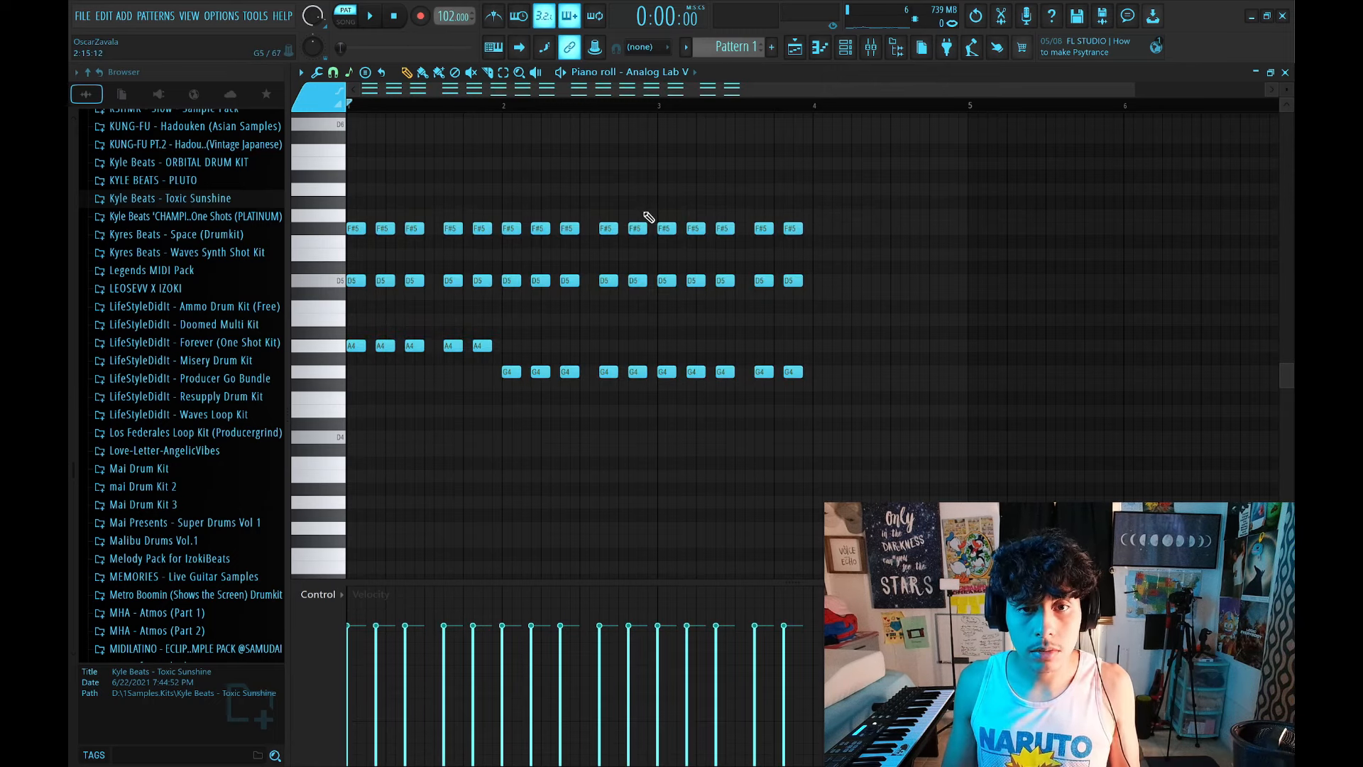
left_click_drag(649, 217, 348, 397, "ctrl")
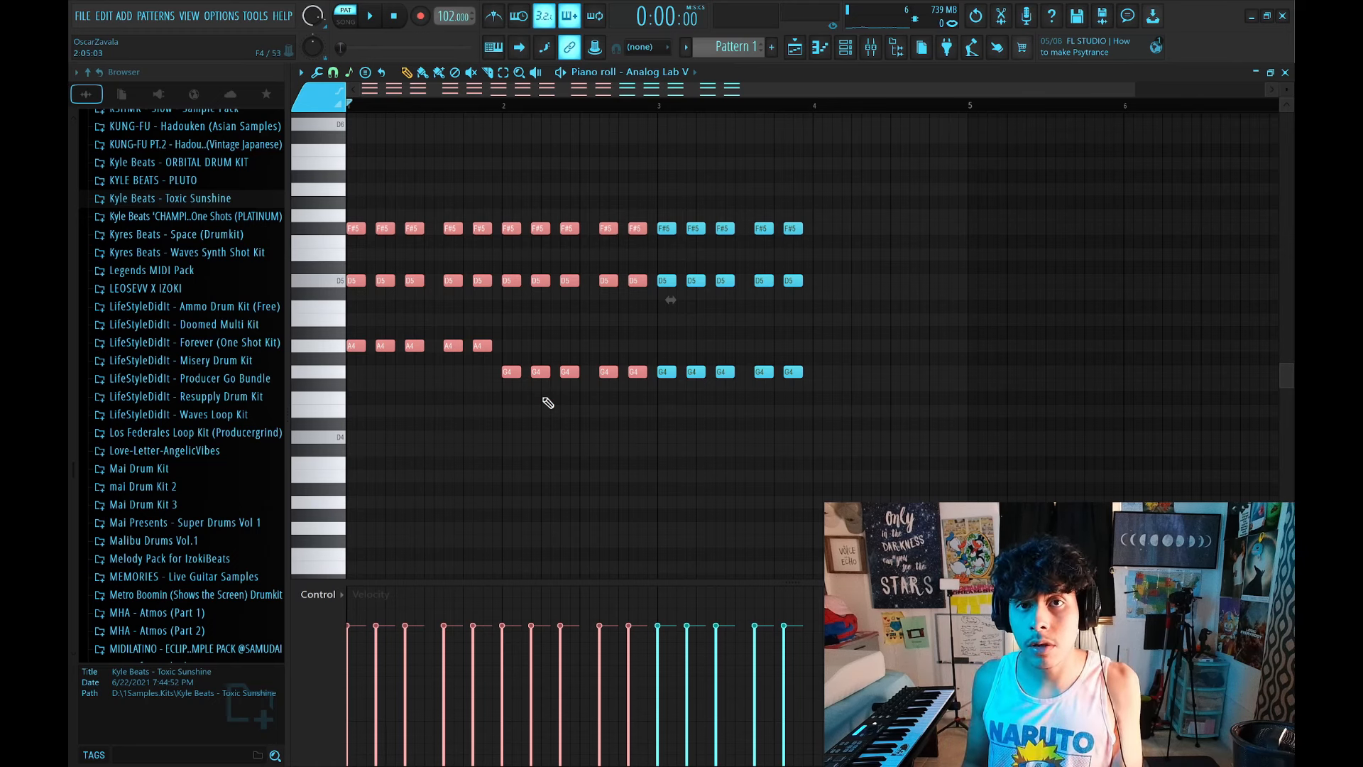
Play the loop and lower bar 3's chords to F#4, B4 and D5.
key("space")
key("ctrl+z")
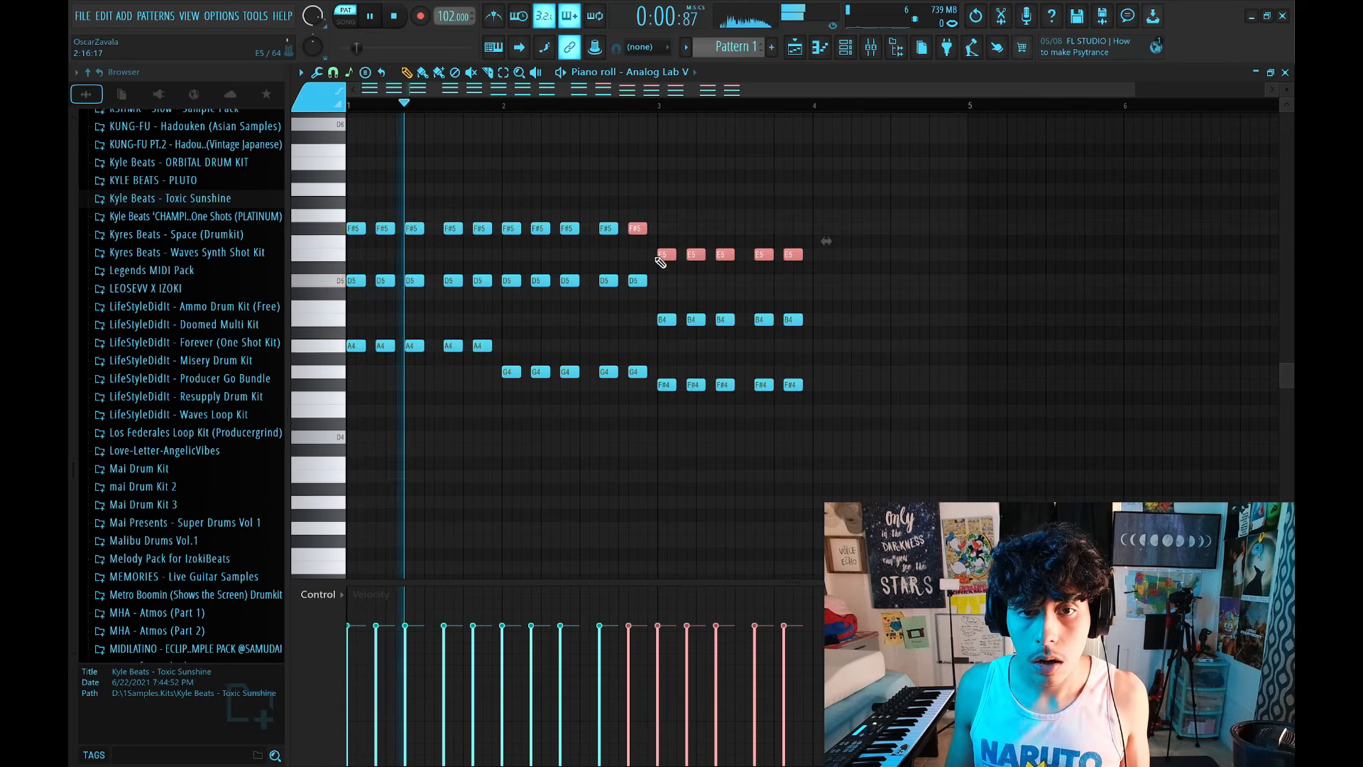
key("shift+Down")
key("shift+Down")
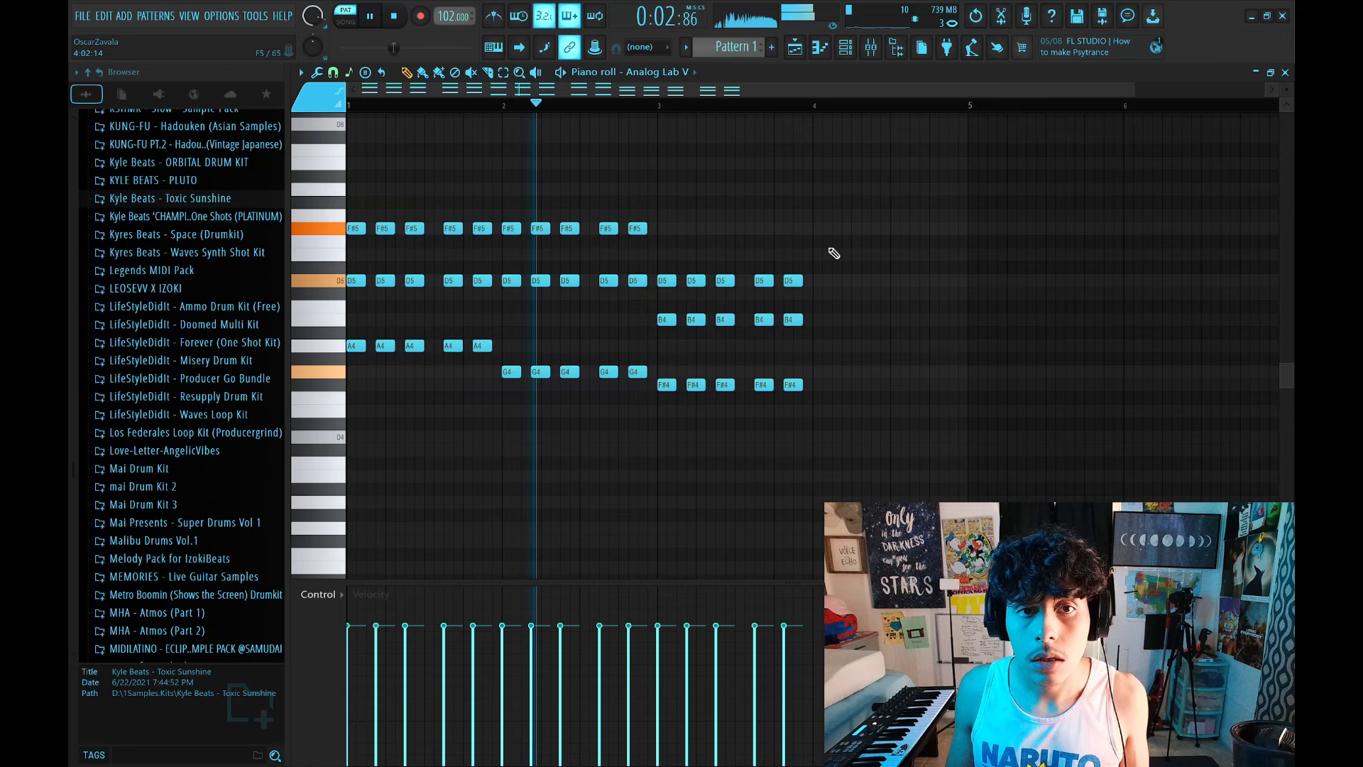
left_click_drag(881, 288, 907, 313, "ctrl")
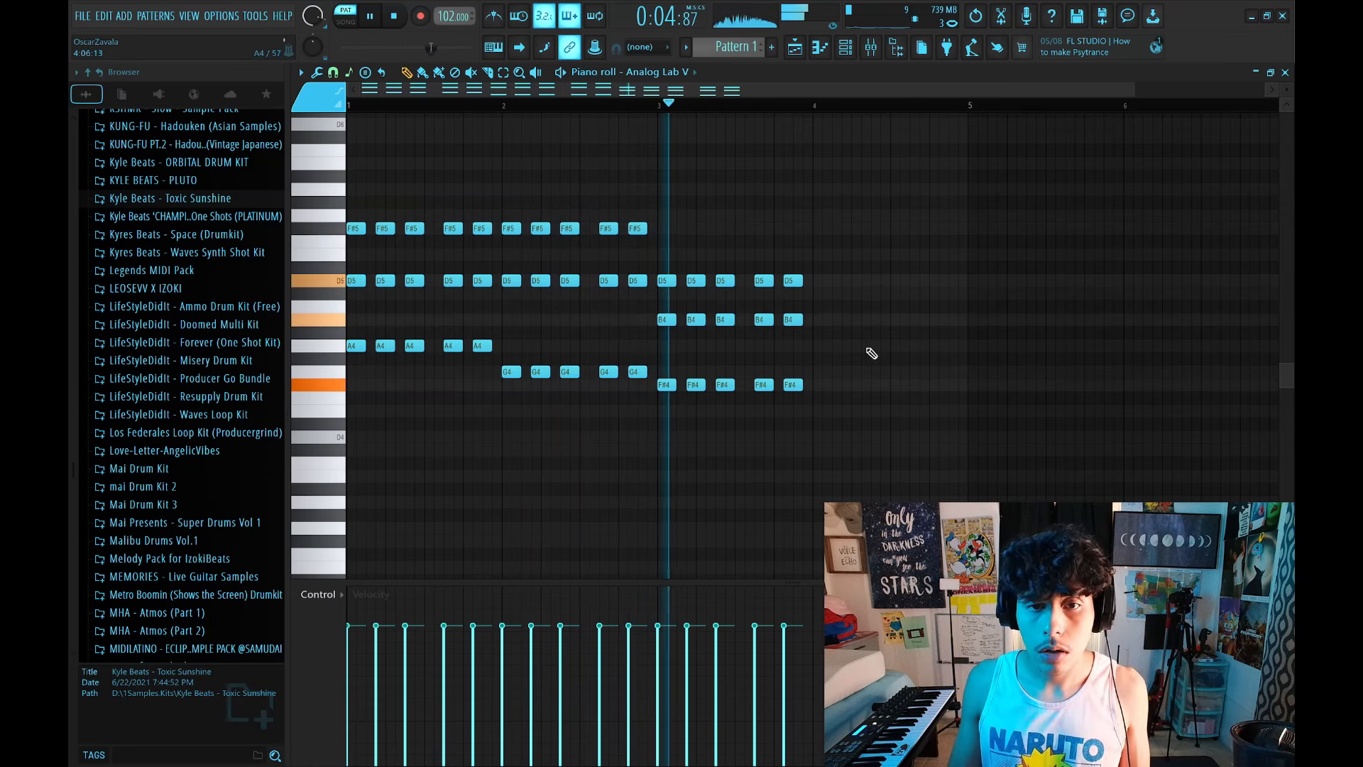
Duplicate bar 3's chords into bar 4 and lower the copies to E4, A4 and C#5.
left_click_drag(831, 235, 670, 430, "ctrl")
key("ctrl+b")
key("shift+Down")
key("ctrl+d")
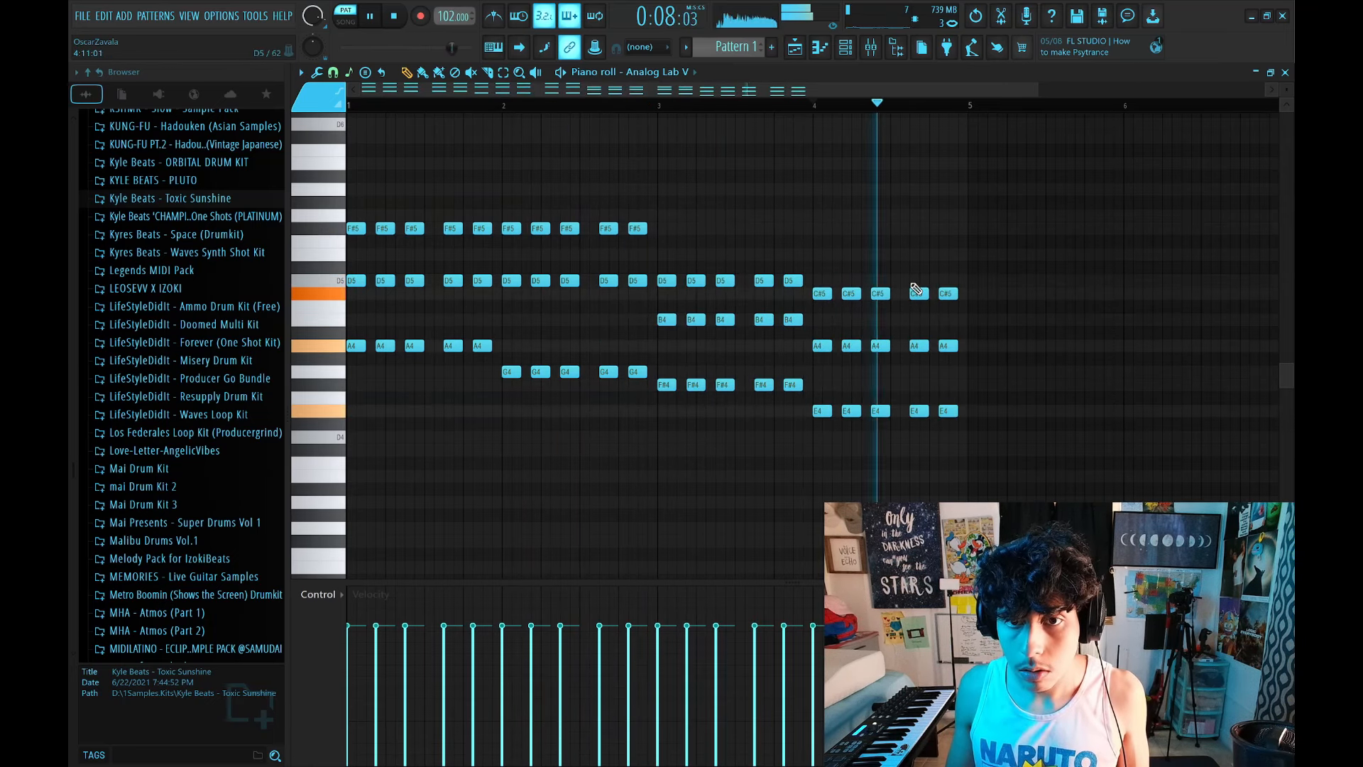
Vary the end of bar 4 with a D5 top note and shift the last A4 and E4 notes earlier.
left_click(931, 279)
key("space")
left_click_drag(938, 443, 947, 336, "ctrl")
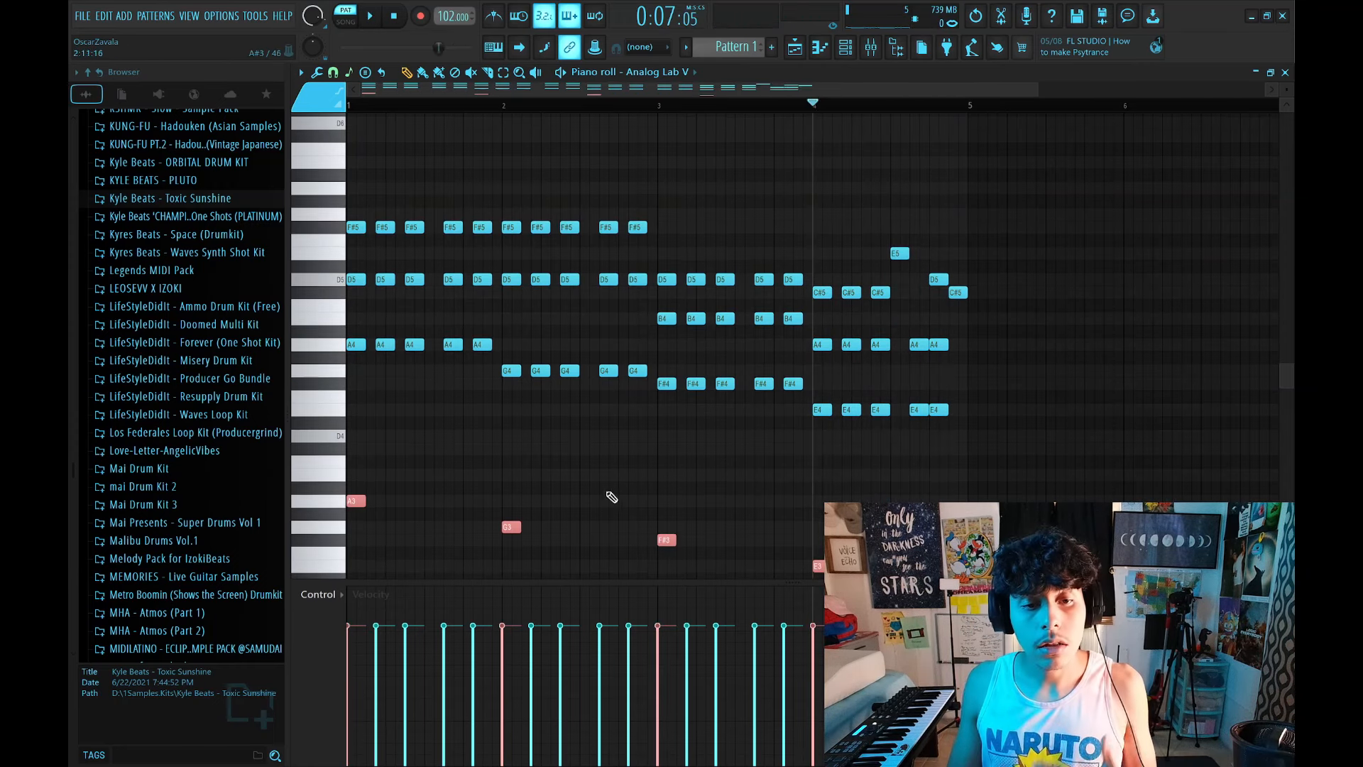
Lengthen the A3, G3, F#3 and E3 bass notes to one bar each and play the result.
left_click_drag(361, 504, 501, 504)
key("space")
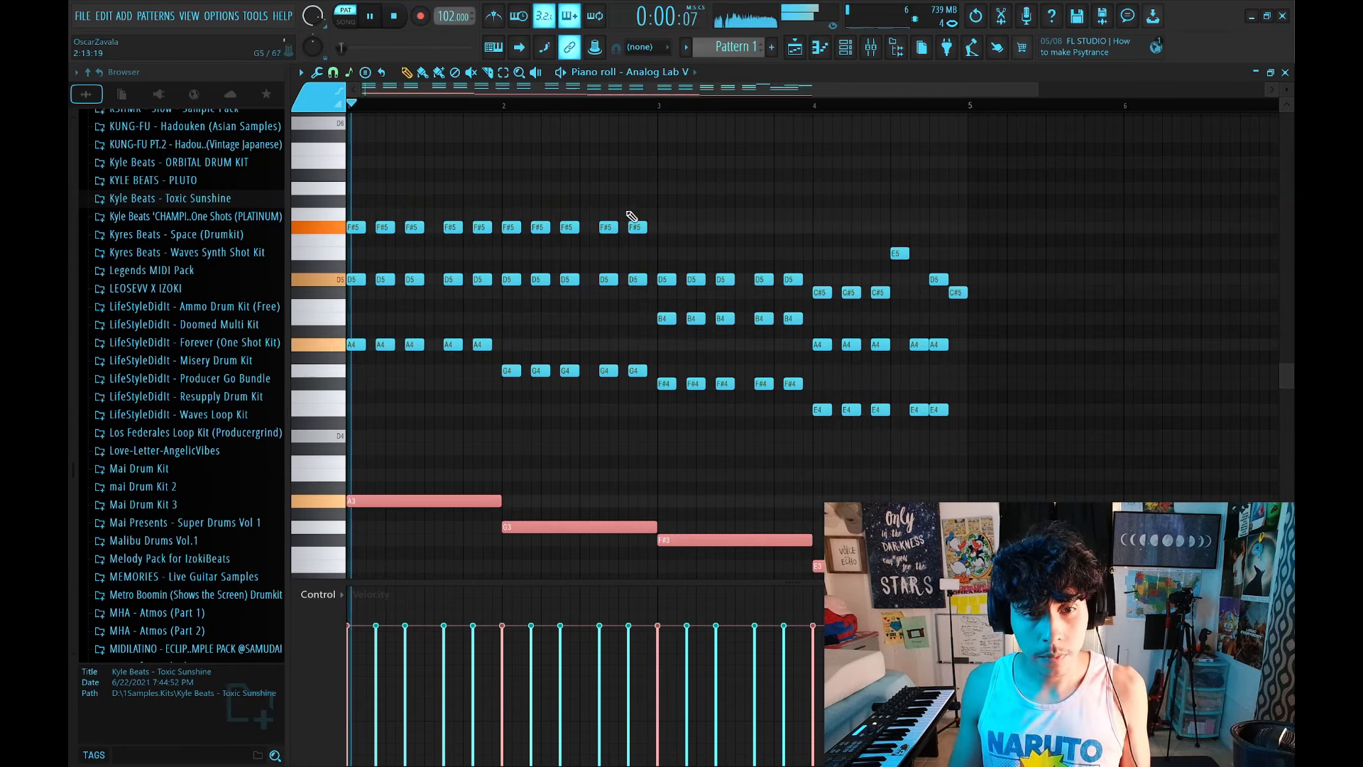
key("ctrl+d")
Add passing bass notes, a short B3 at the end of bar 2 and a short F#3 at the end of bar 4.
scroll(569, 455, "down", 2)
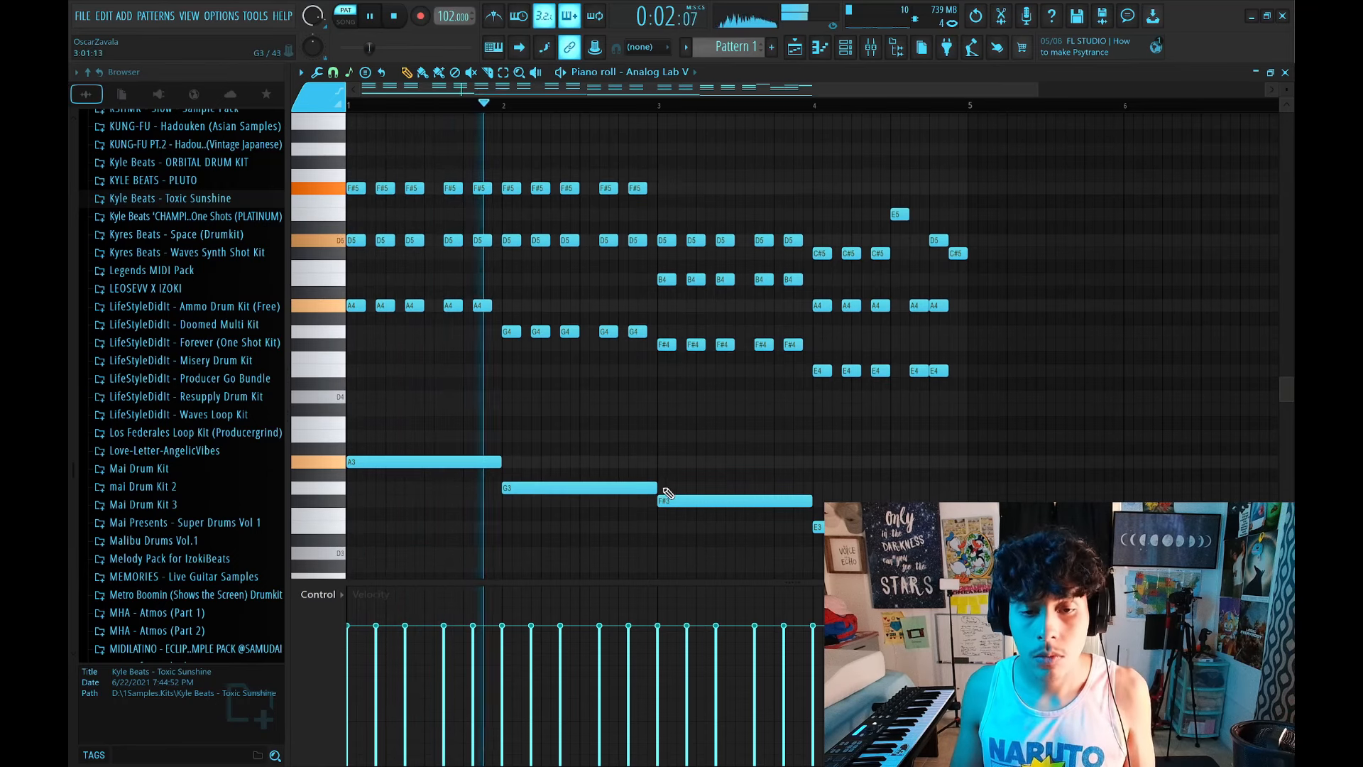
left_click(623, 436)
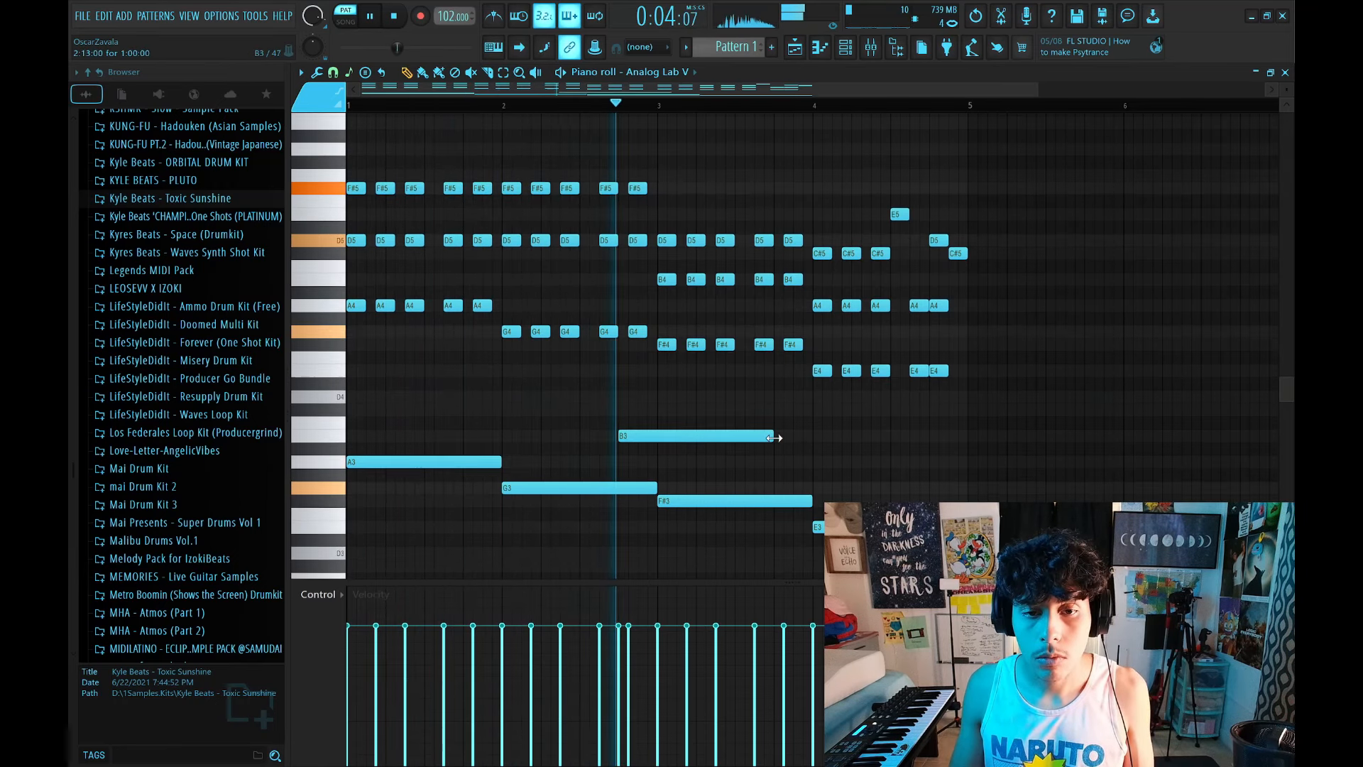
left_click_drag(772, 437, 616, 448)
scroll(655, 445, "down", 2)
left_click(933, 461)
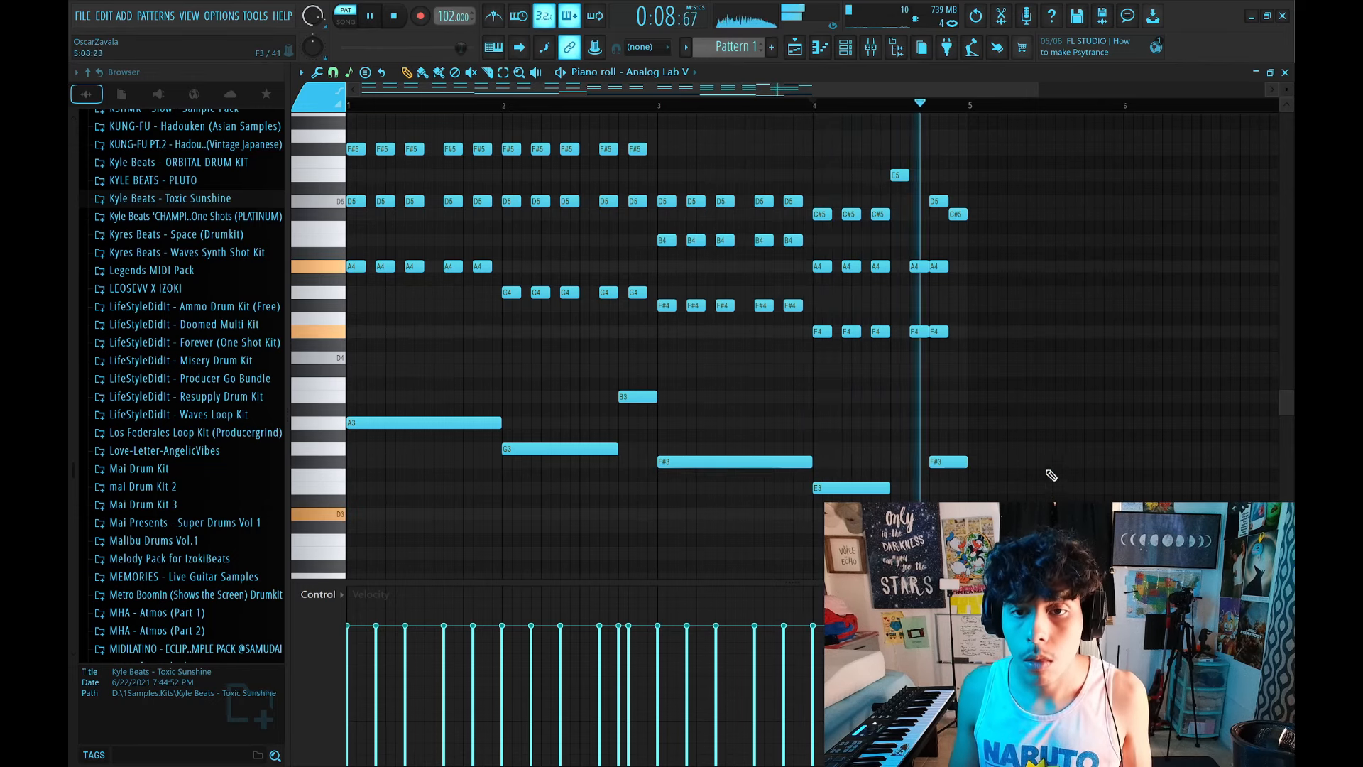
scroll(1036, 483, "up", 6)
key("space")
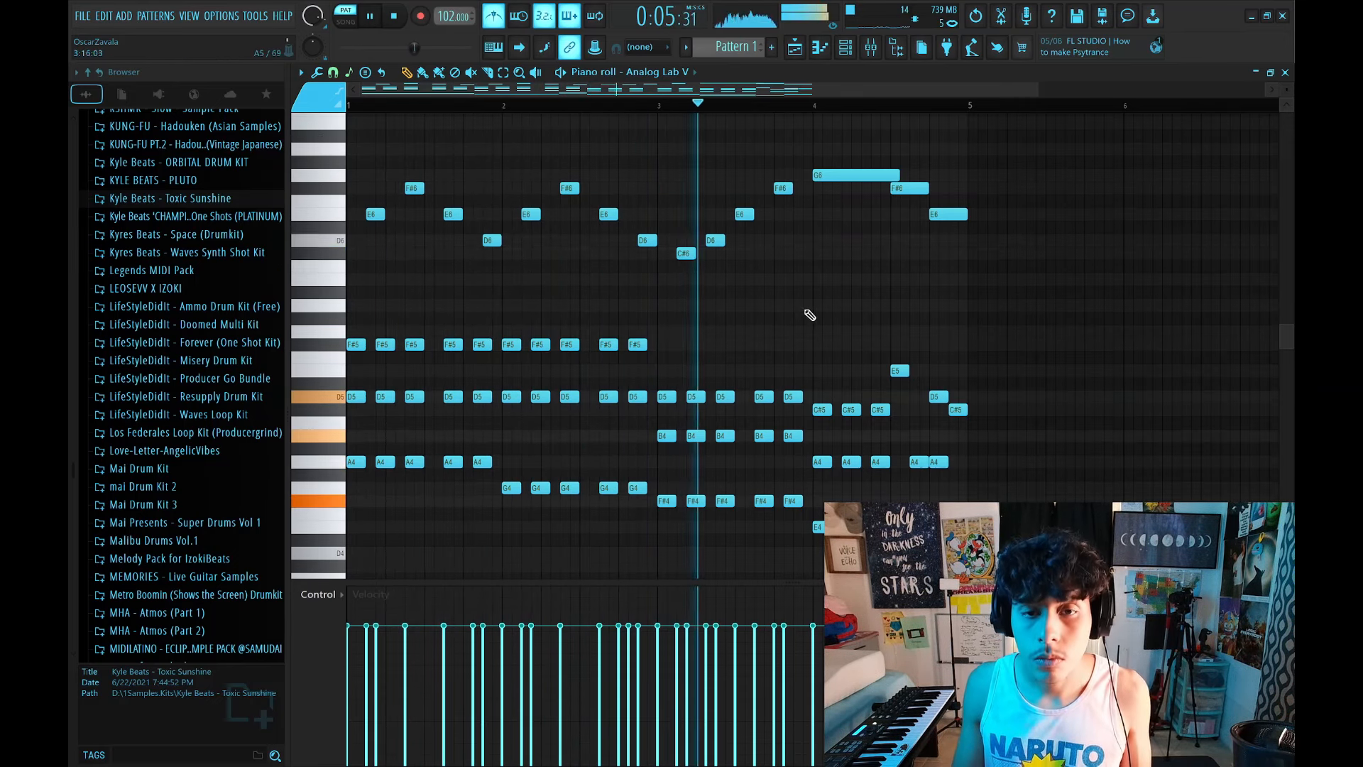
Add short E6 and F#6 melody notes leading into the long G6 at the start of bar 4.
left_click(795, 176)
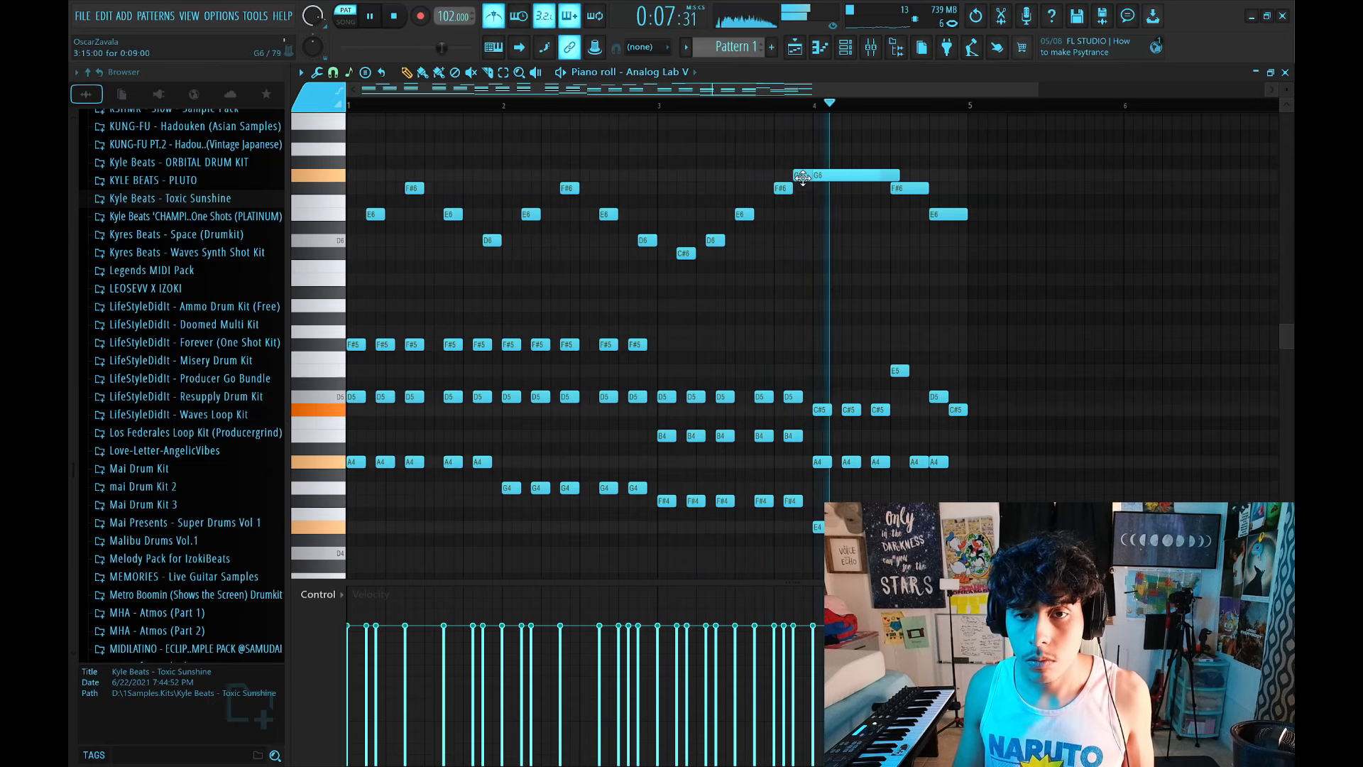
right_click(795, 176)
left_click(802, 211)
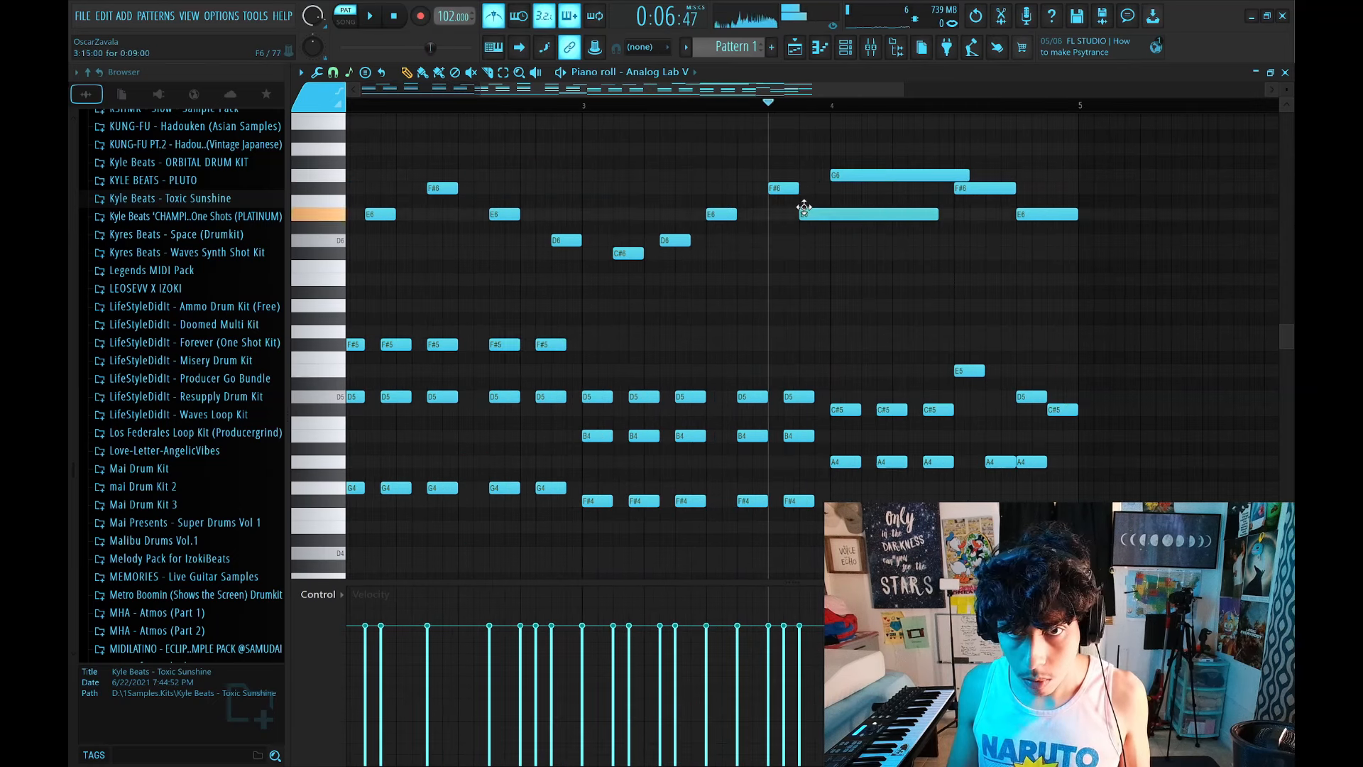
left_click(817, 188)
left_click_drag(816, 183, 821, 234)
left_click_drag(952, 189, 829, 188)
left_click(832, 243, "ctrl")
key("space")
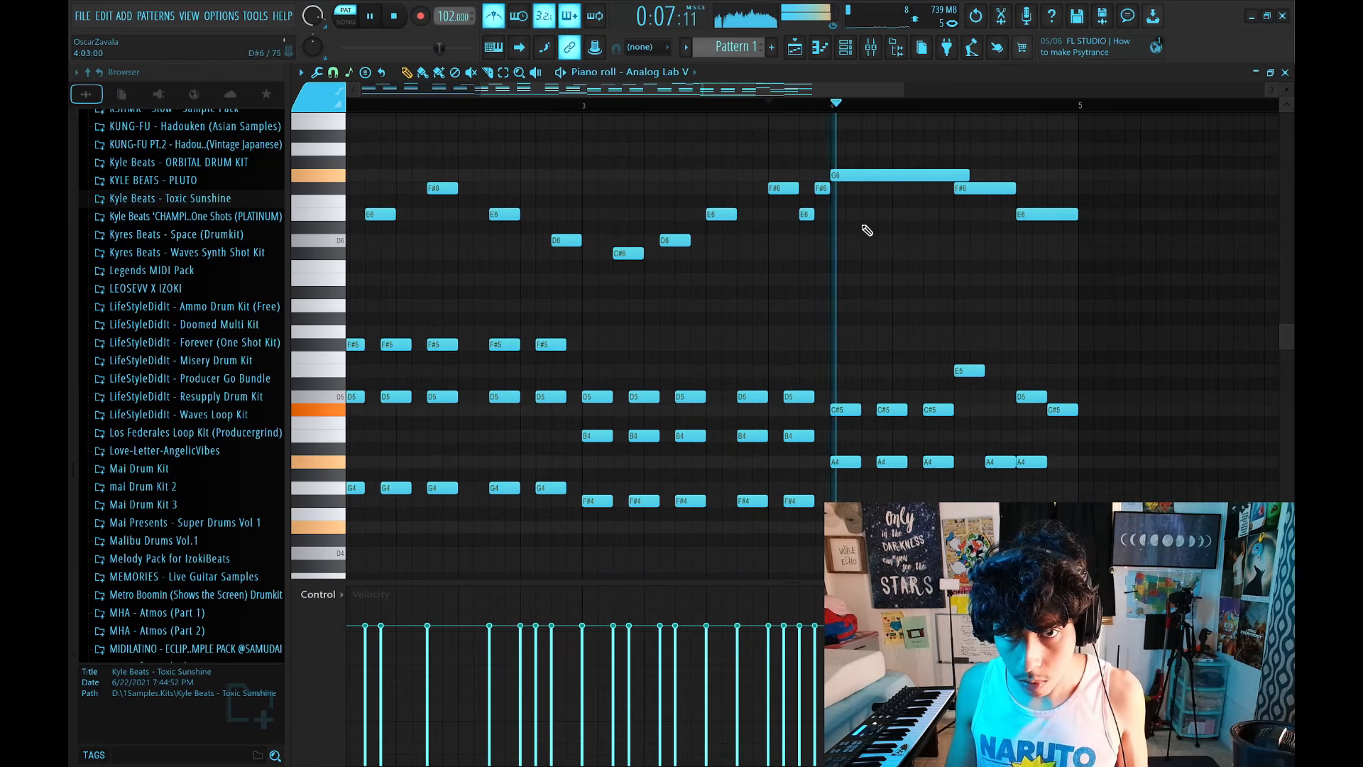
Apply a slight velocity randomization to all the notes and clear the selection.
scroll(888, 107, "down", 2)
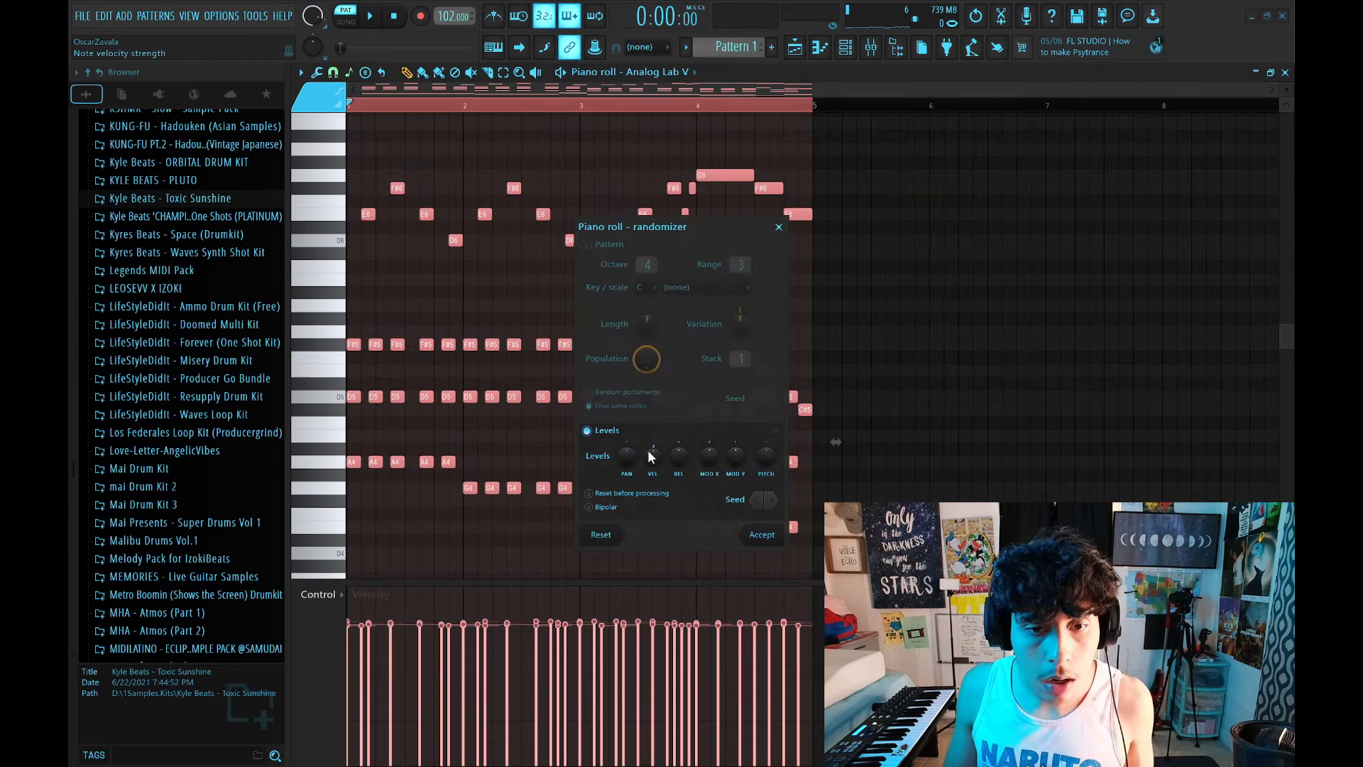
left_click(761, 534)
left_click(1016, 404)
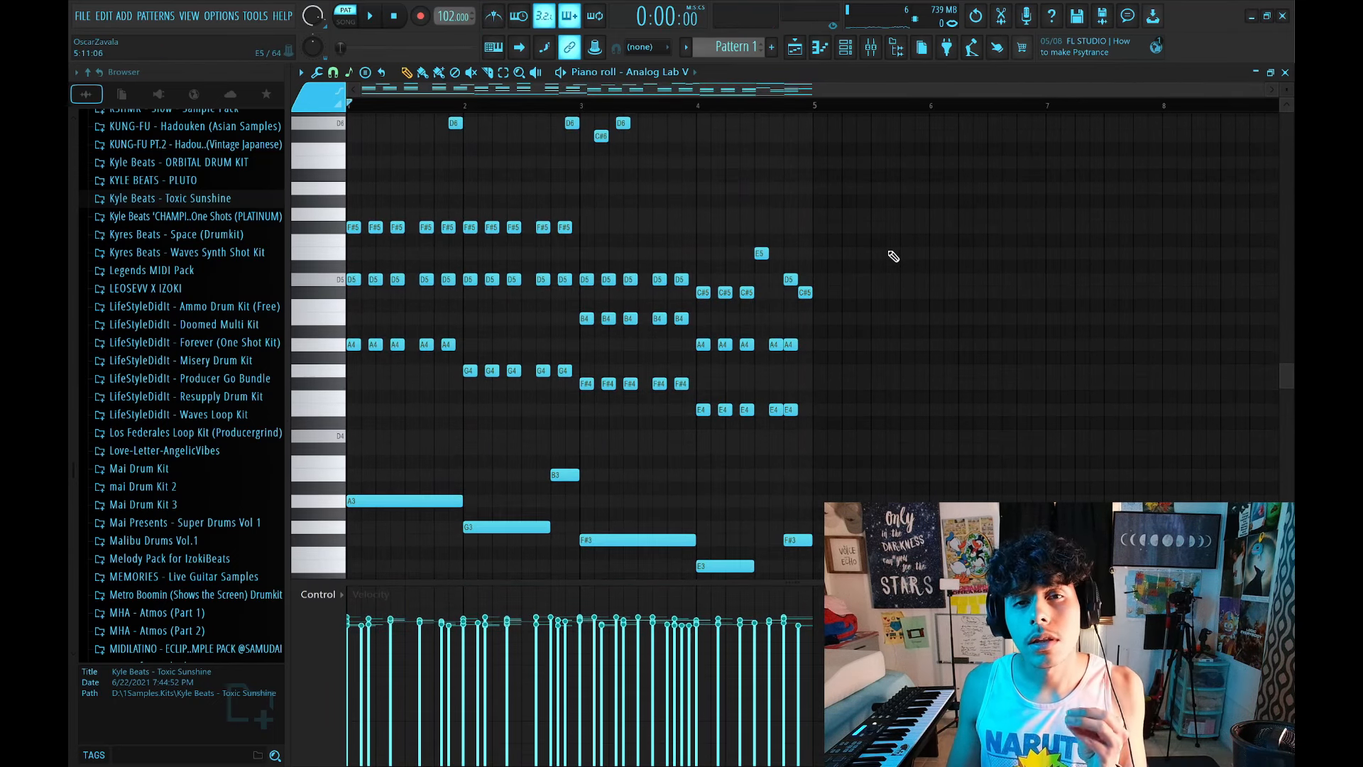
Add Augmented GRAND PIANO as a new instrument channel and open its preset browser.
left_click(846, 48)
left_click(413, 265)
left_click(486, 355)
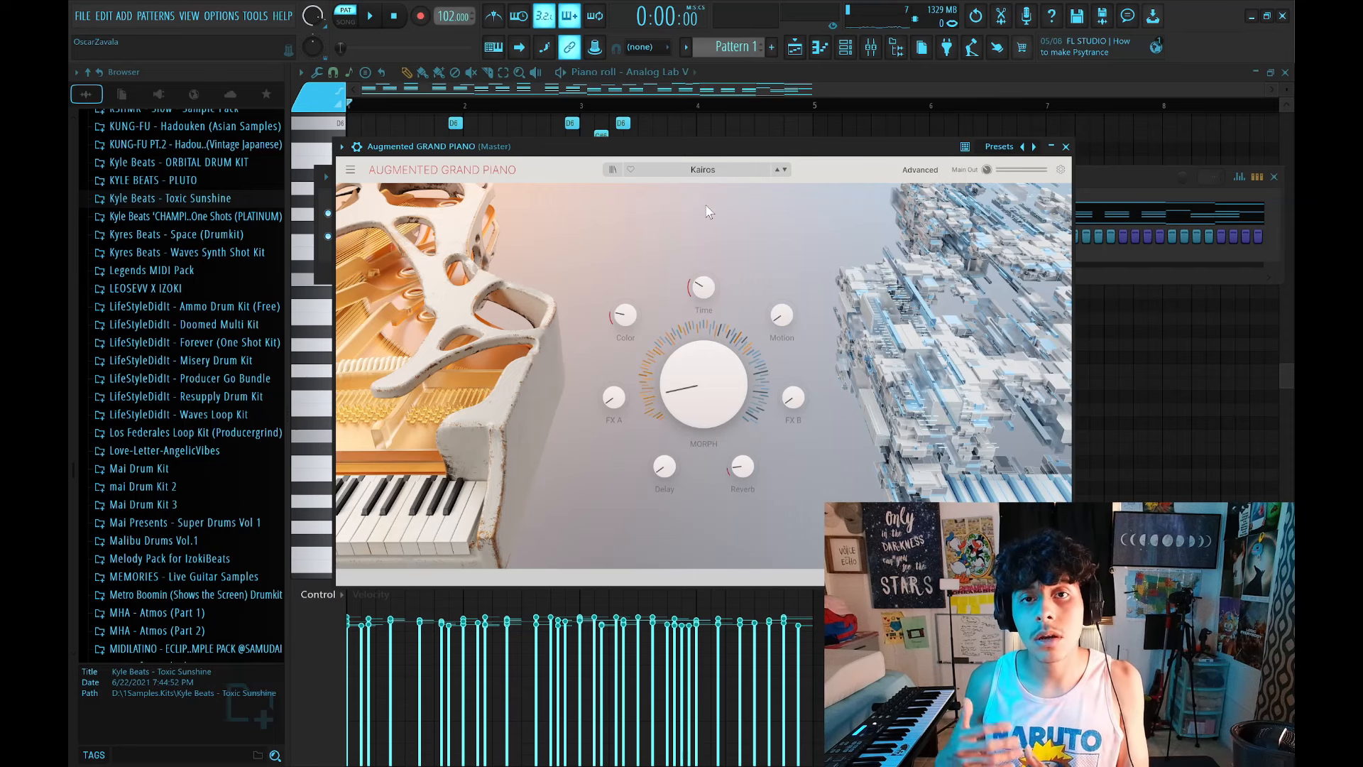
left_click(703, 170)
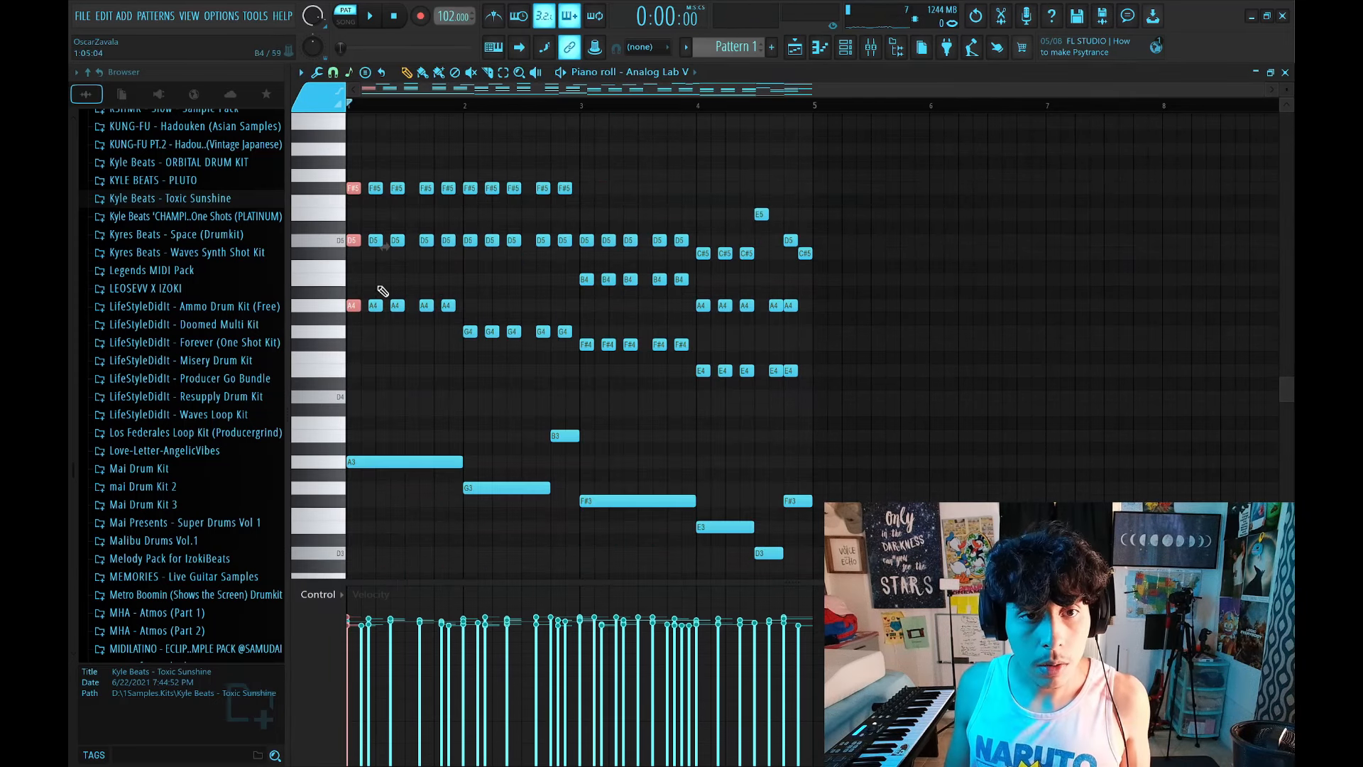
Paste the first chord of each bar into the Augmented GRAND PIANO's piano roll.
key("Down")
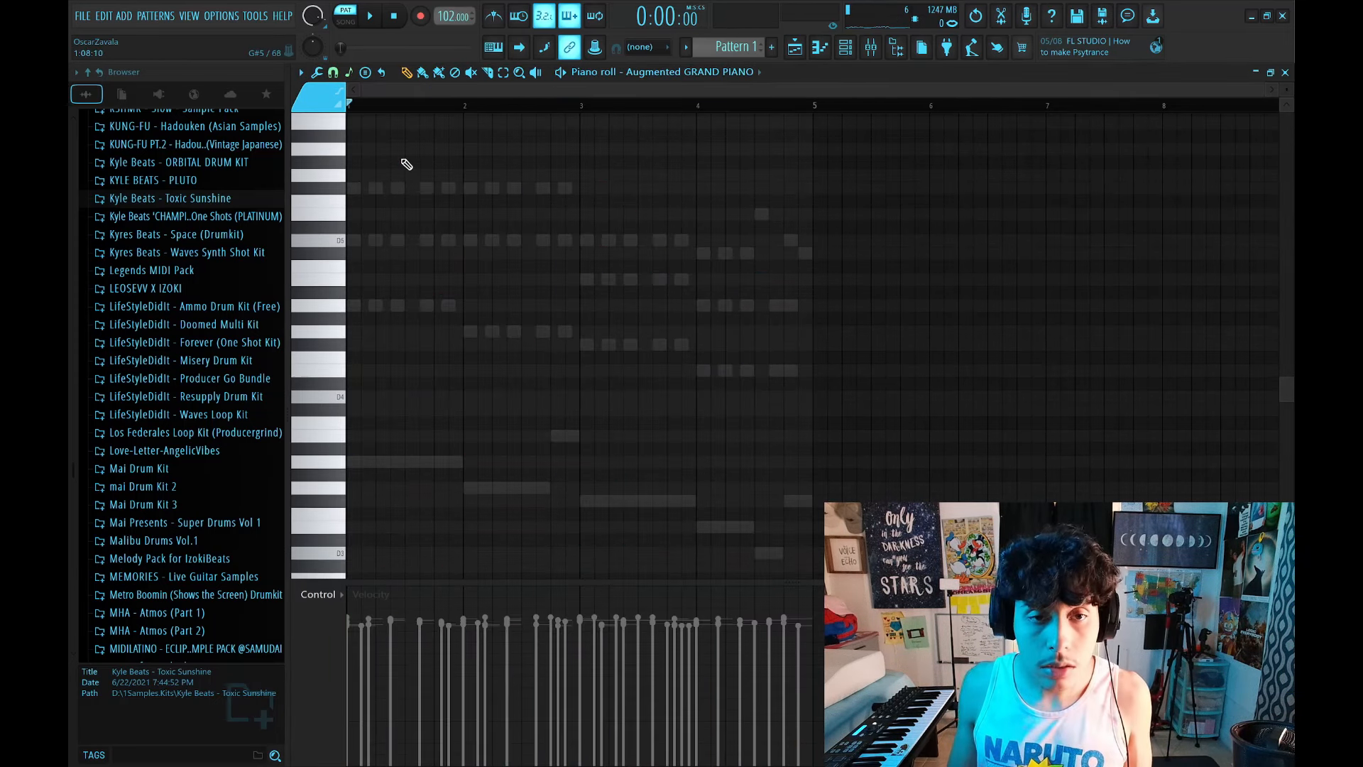
key("ctrl+v")
Extend the pasted chords to full bars using a temporary E5 note at bar 5, and lower them one octave.
left_click(818, 215)
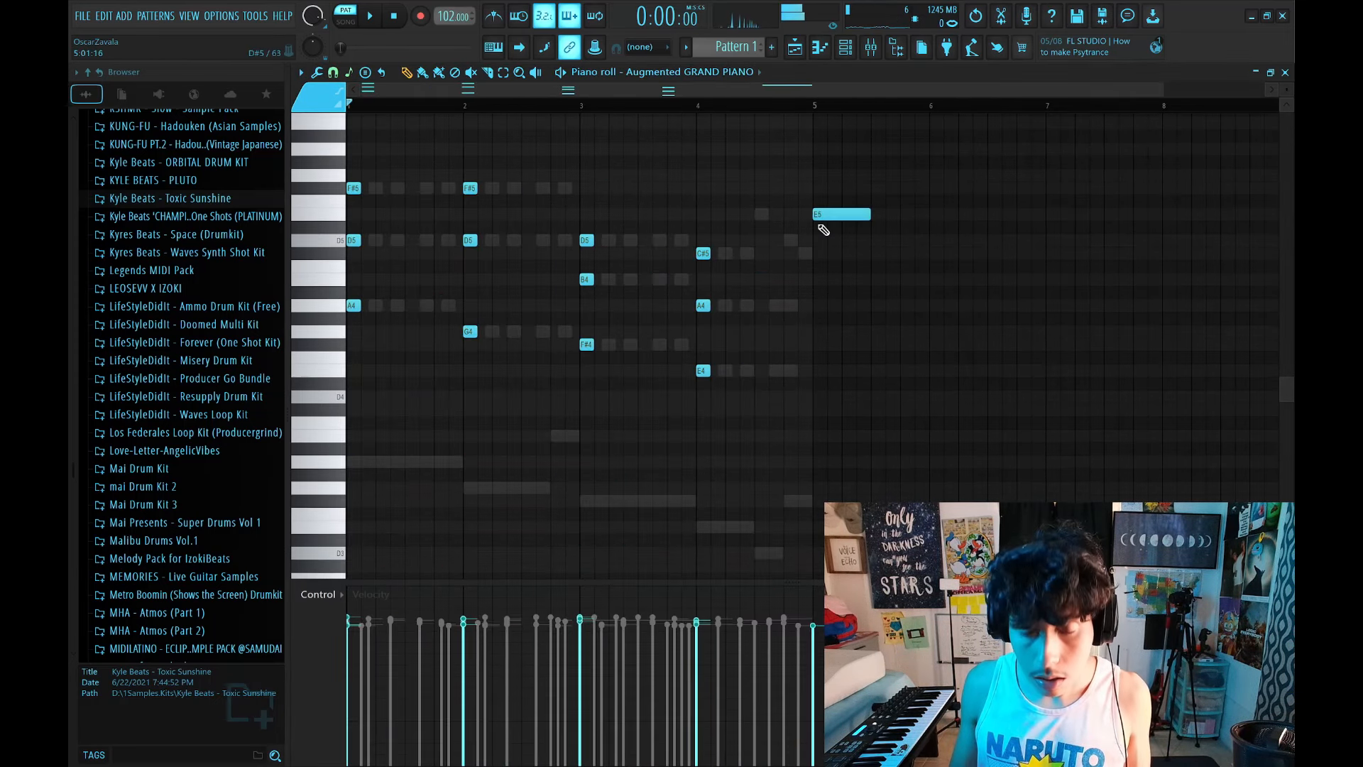
key("ctrl+l")
right_click(858, 215)
key("ctrl+Down")
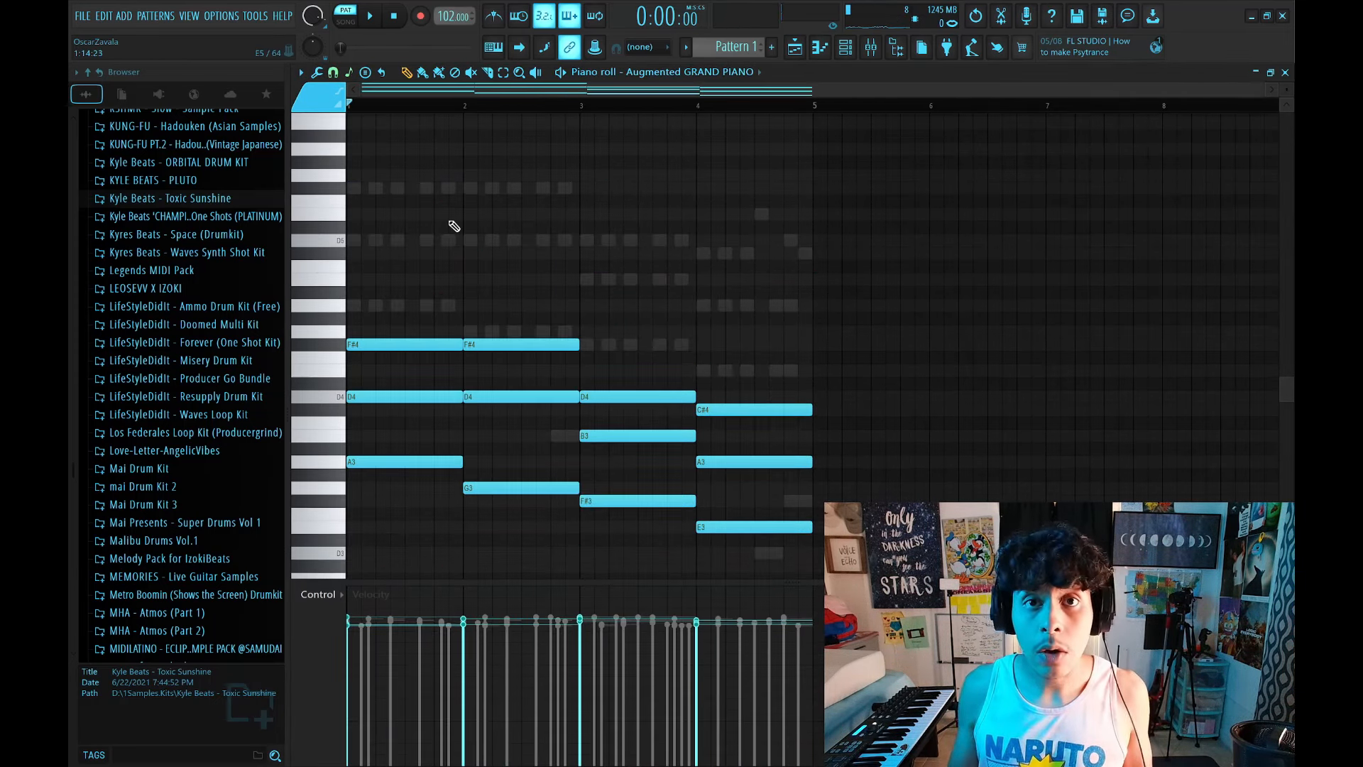
Raise the middle note of each bar's piano chord by one octave.
key("space")
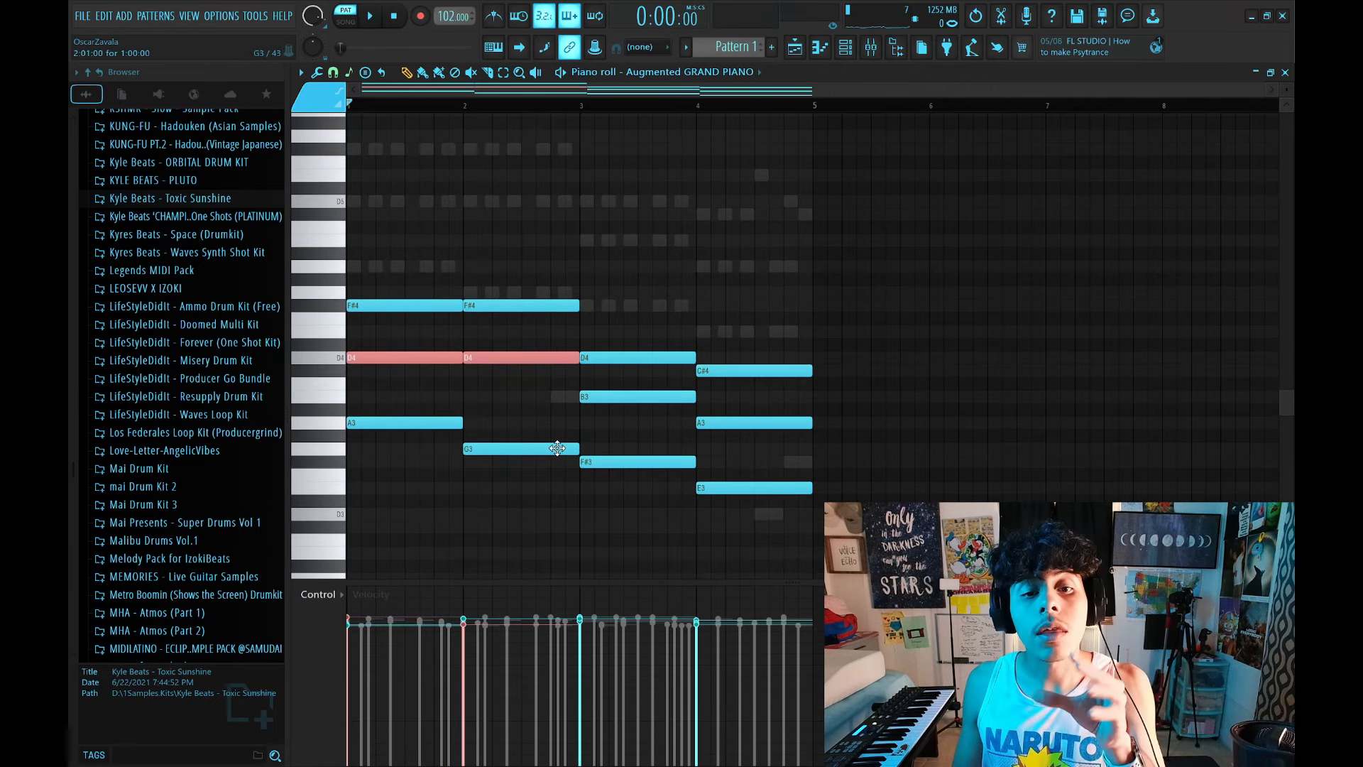
left_click(636, 396, "ctrl")
left_click(713, 424, "ctrl")
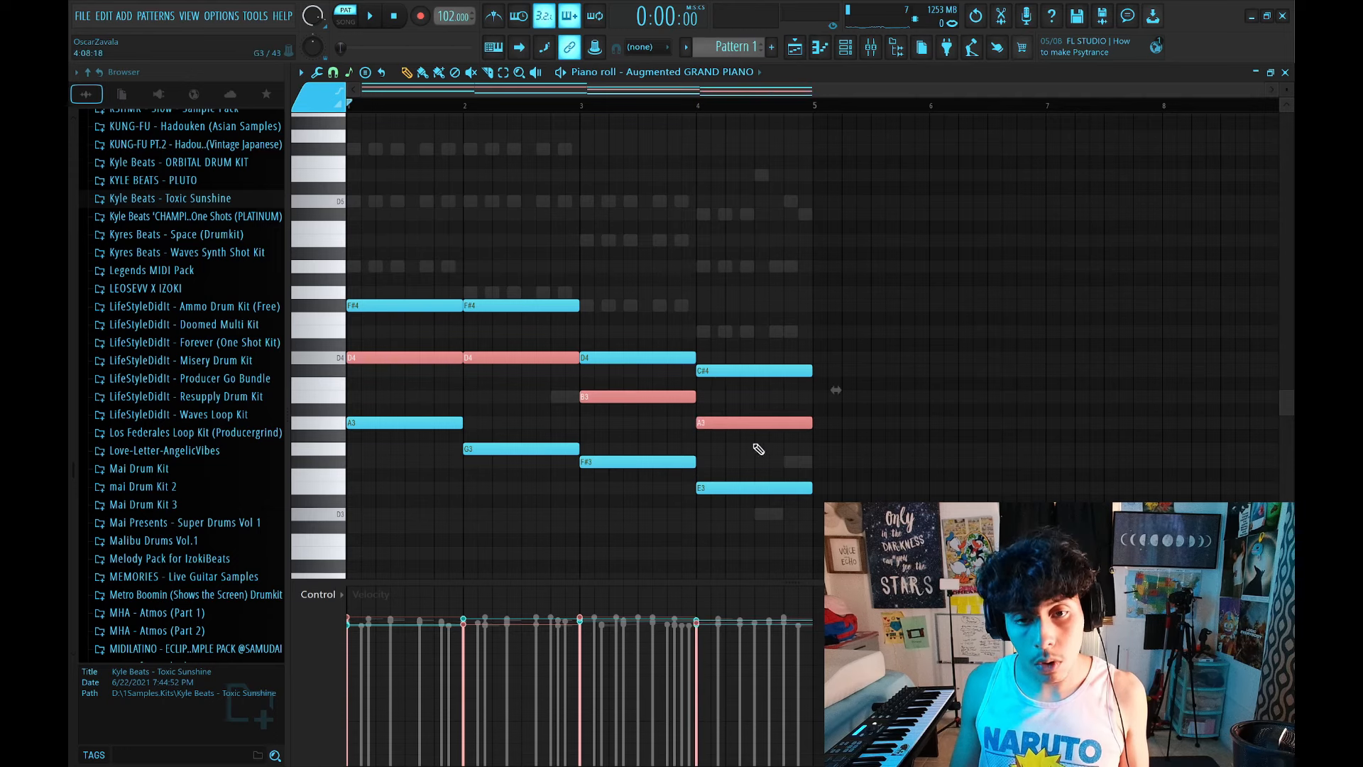
key("ctrl+Up")
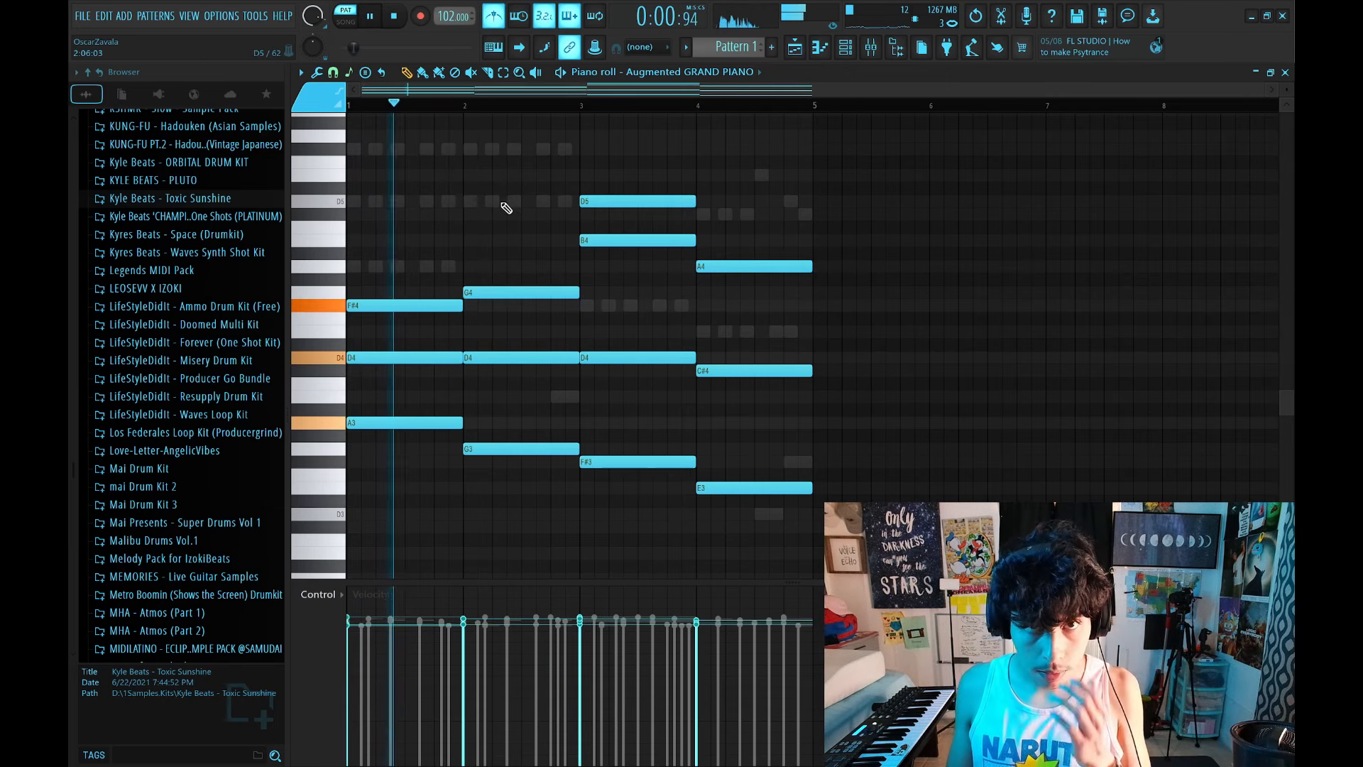
Play back the pattern and add a short D5 note at the end of bar 4 in the piano part.
key("space")
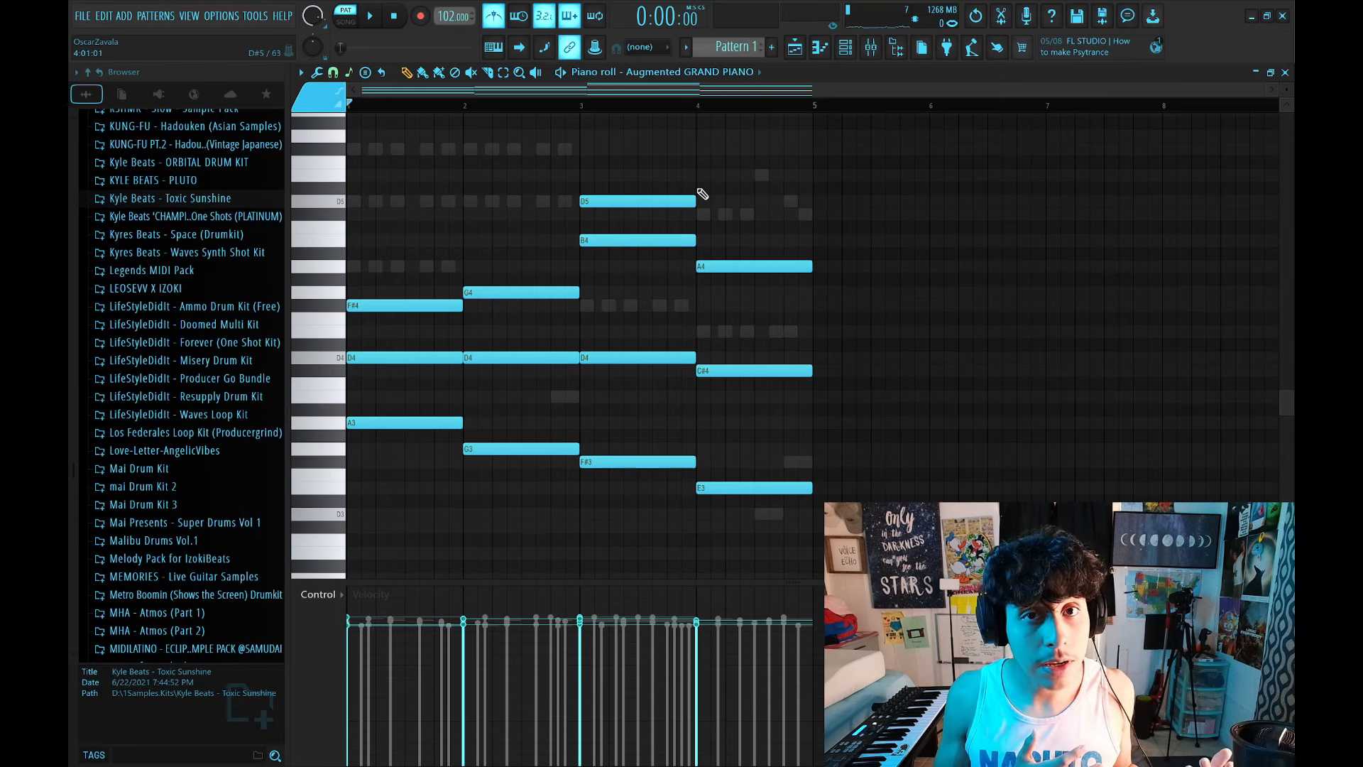
key("space")
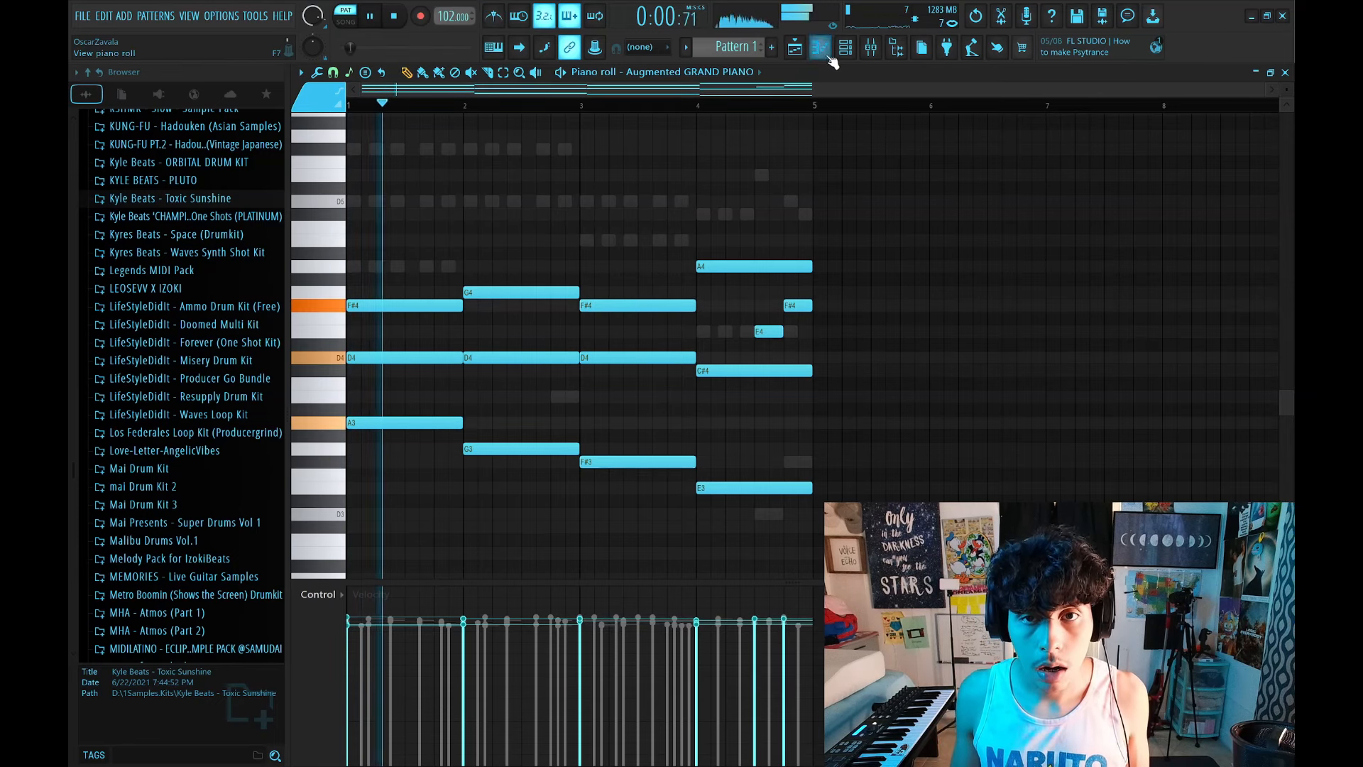
left_click(846, 47)
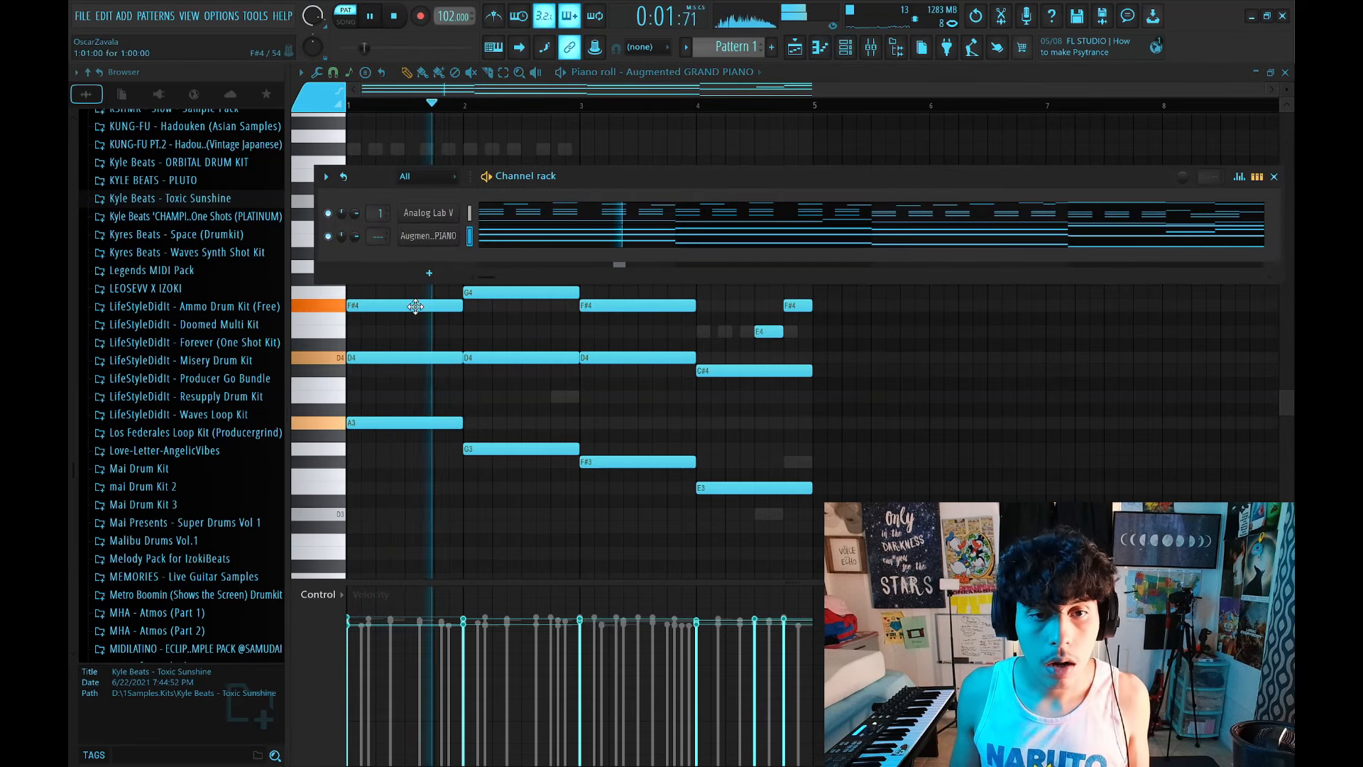
key("F6")
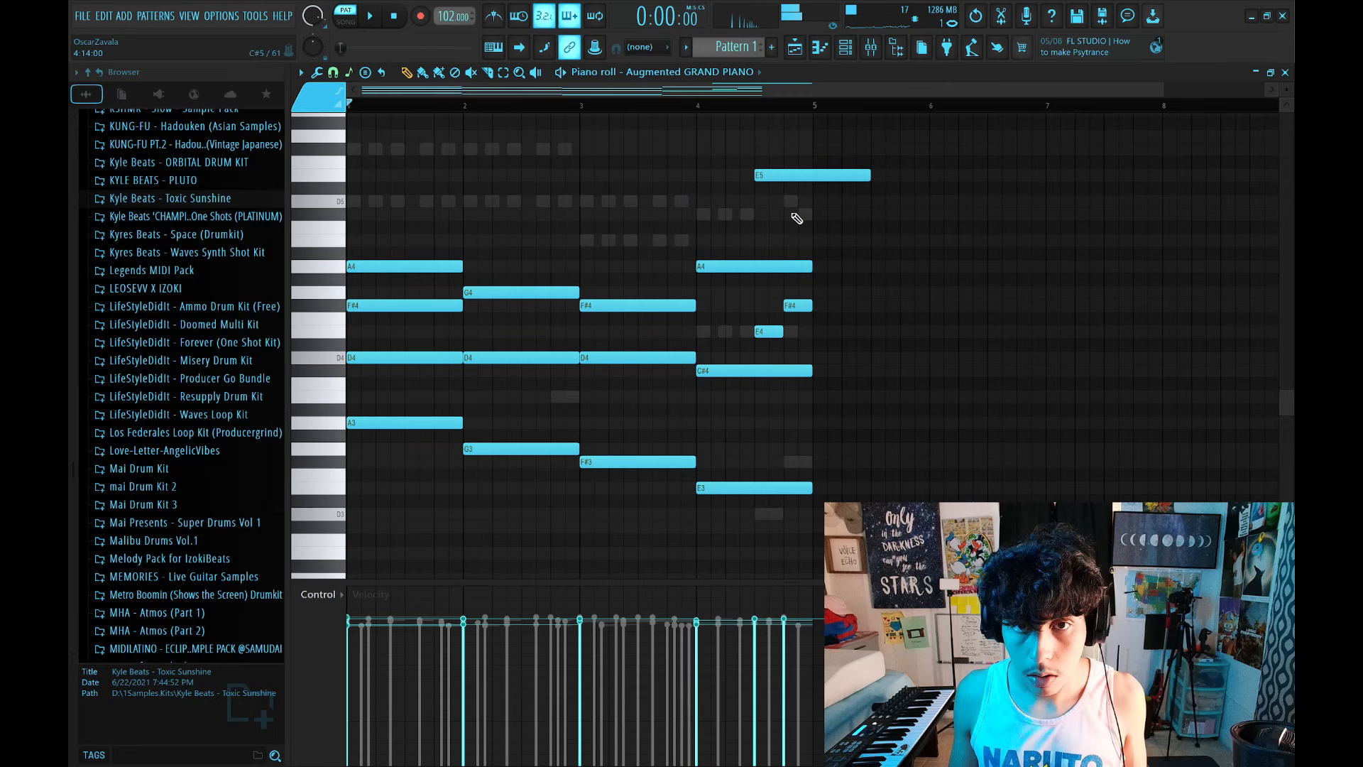
left_click(785, 202)
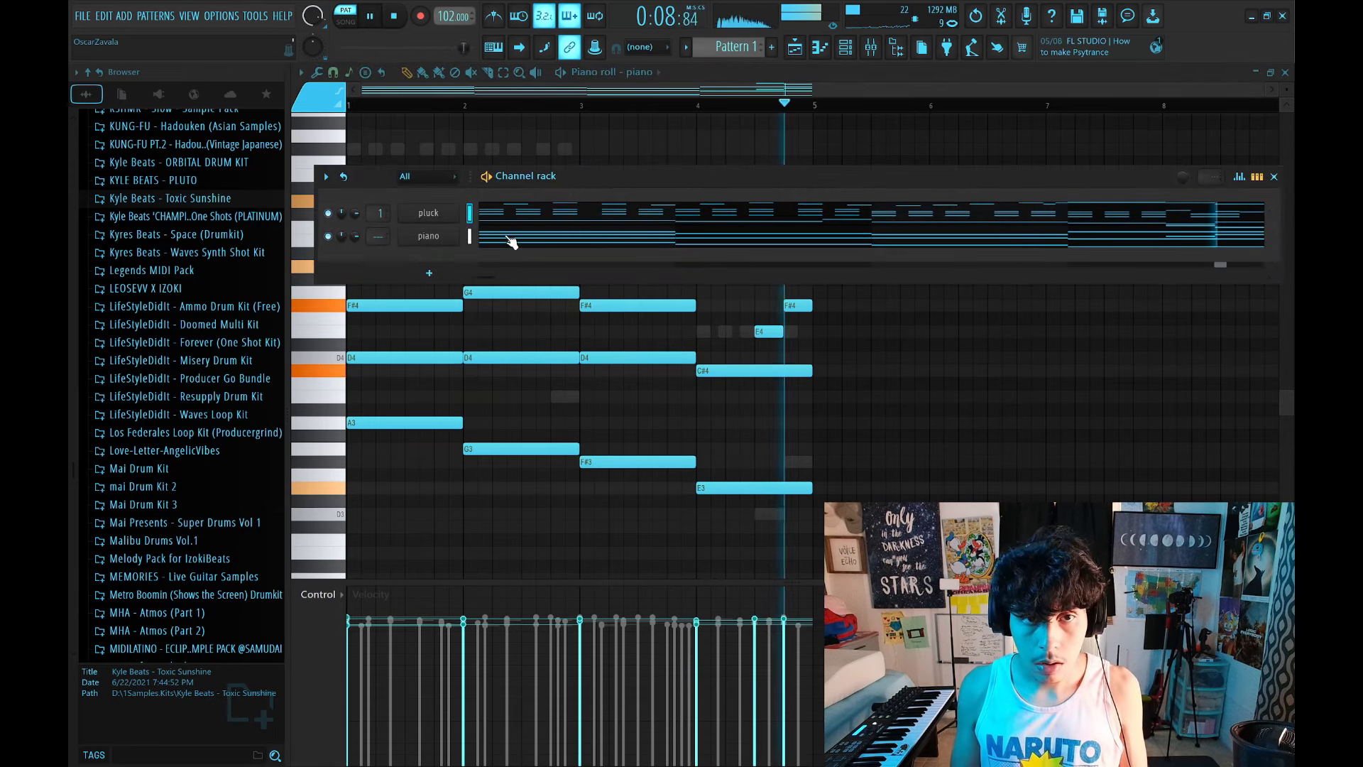
key("space")
key("F6")
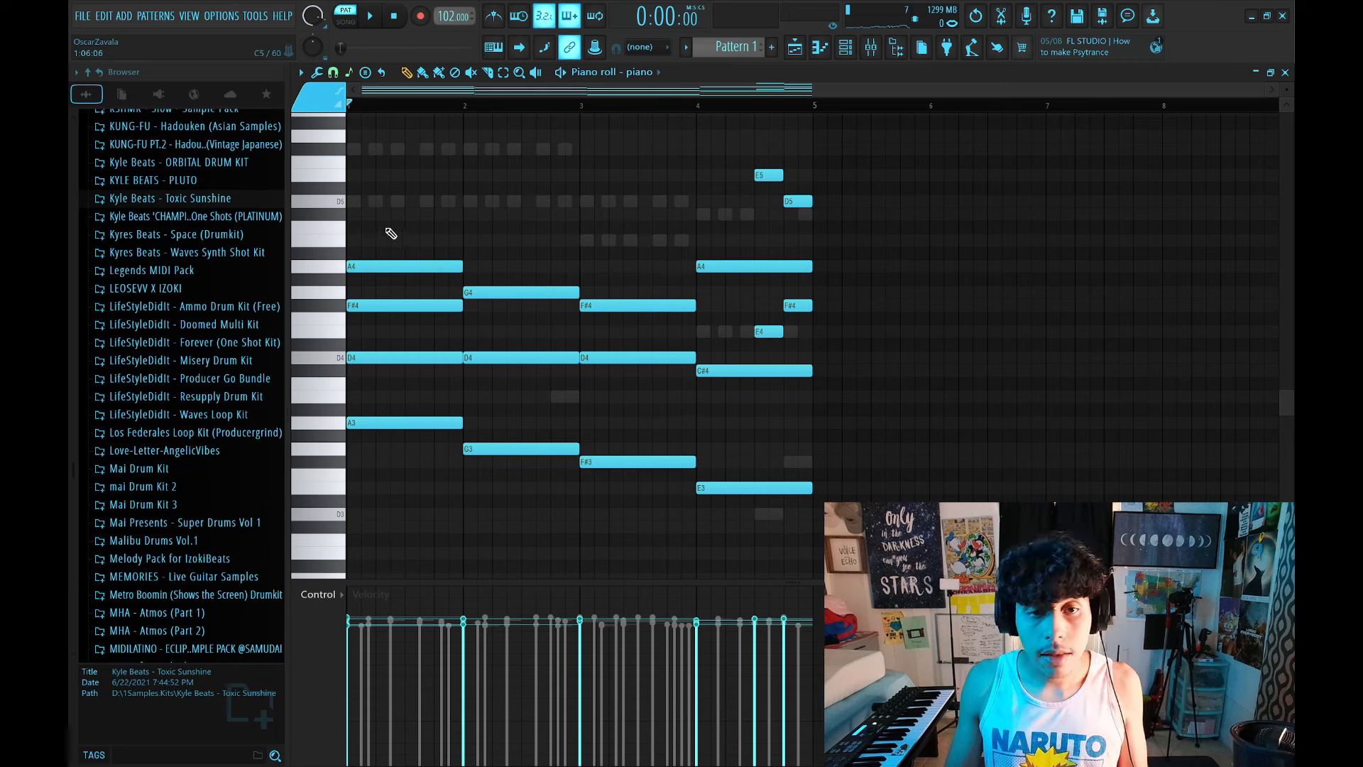
Apply a slight start-time strum to the sustained piano chords, leaving out the short bar 4 notes, and save the project.
left_click_drag(386, 184, 713, 577)
key("alt+a")
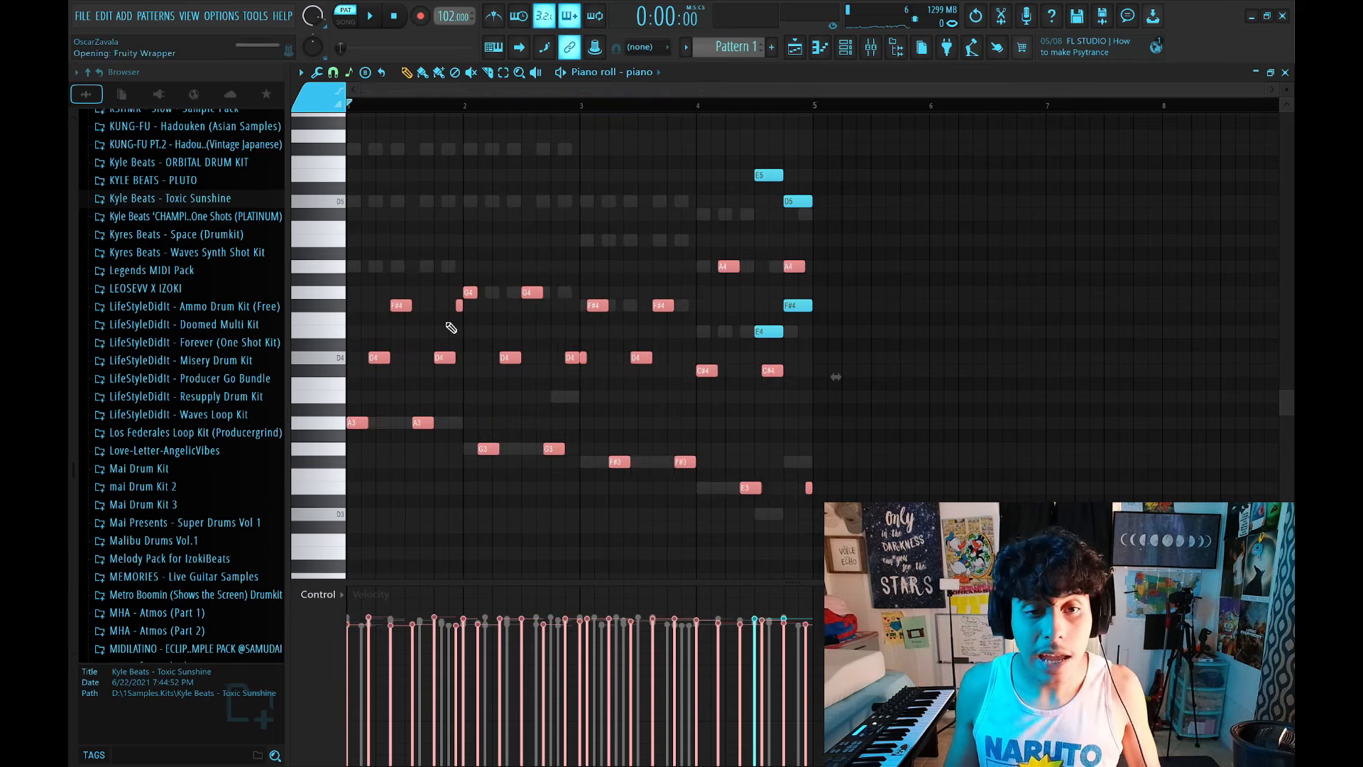
left_click(790, 270)
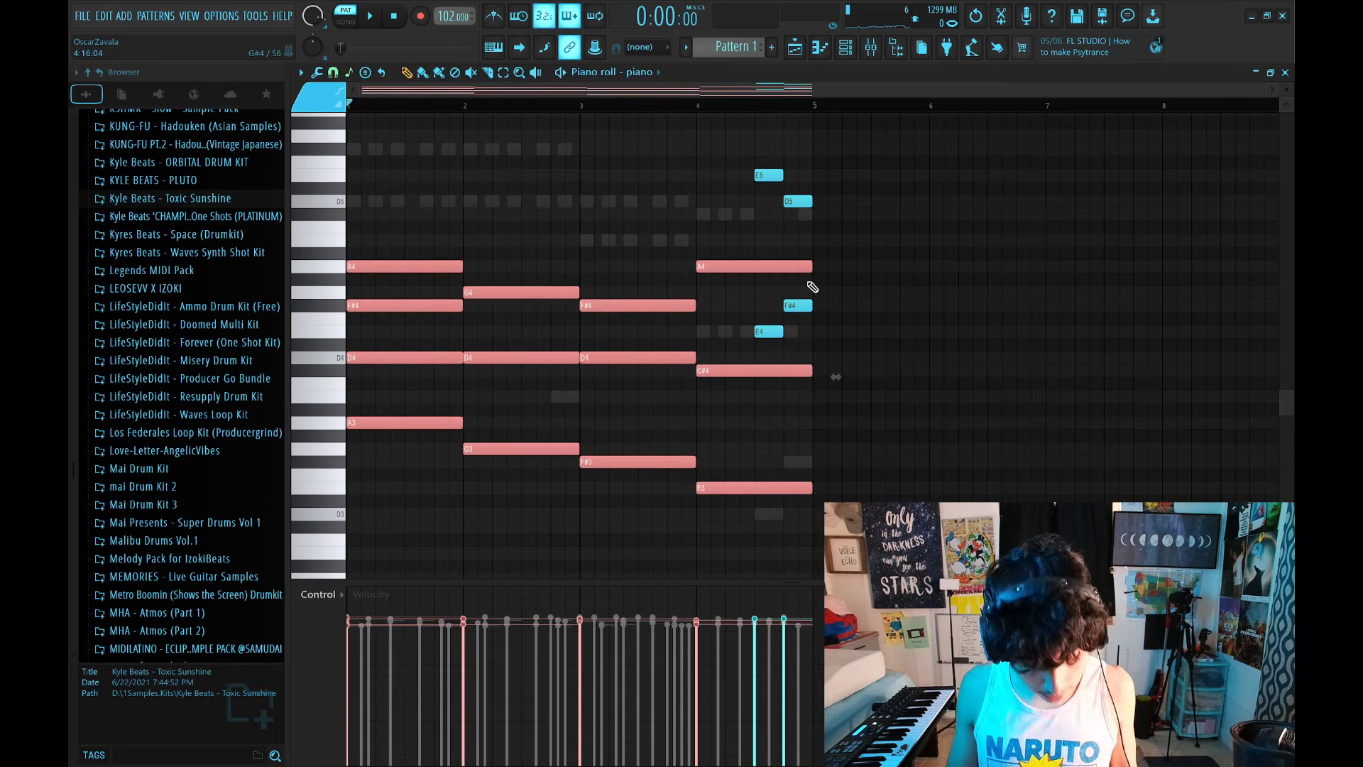
key("alt+s")
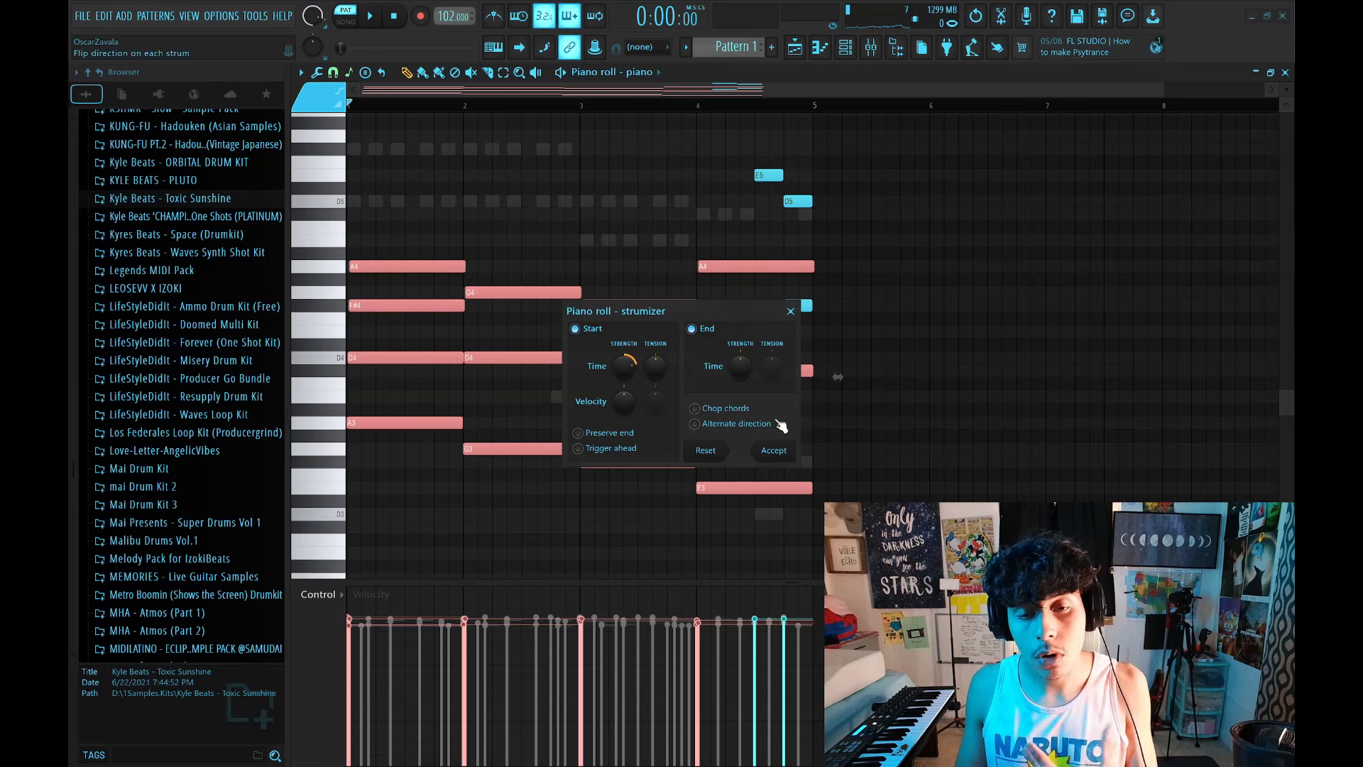
left_click_drag(638, 310, 718, 314)
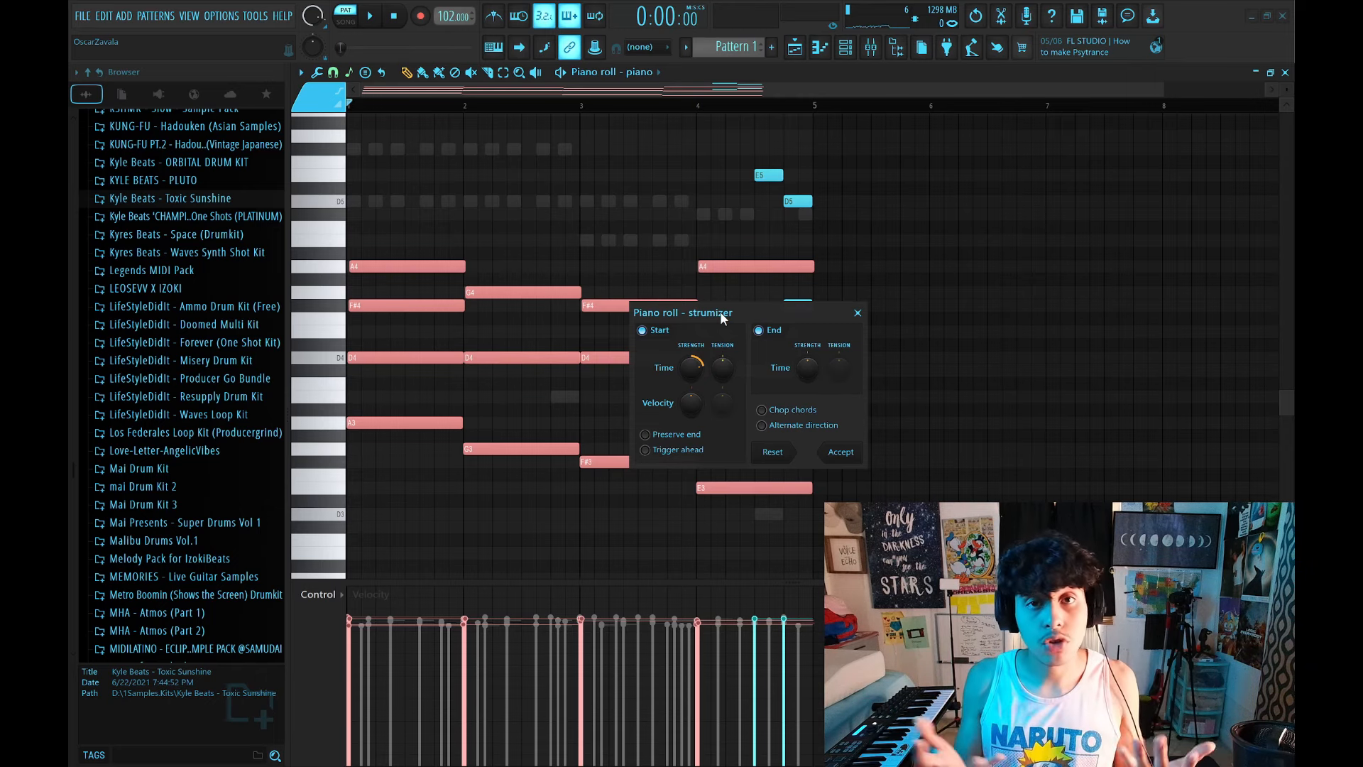
key("space")
left_click(840, 452)
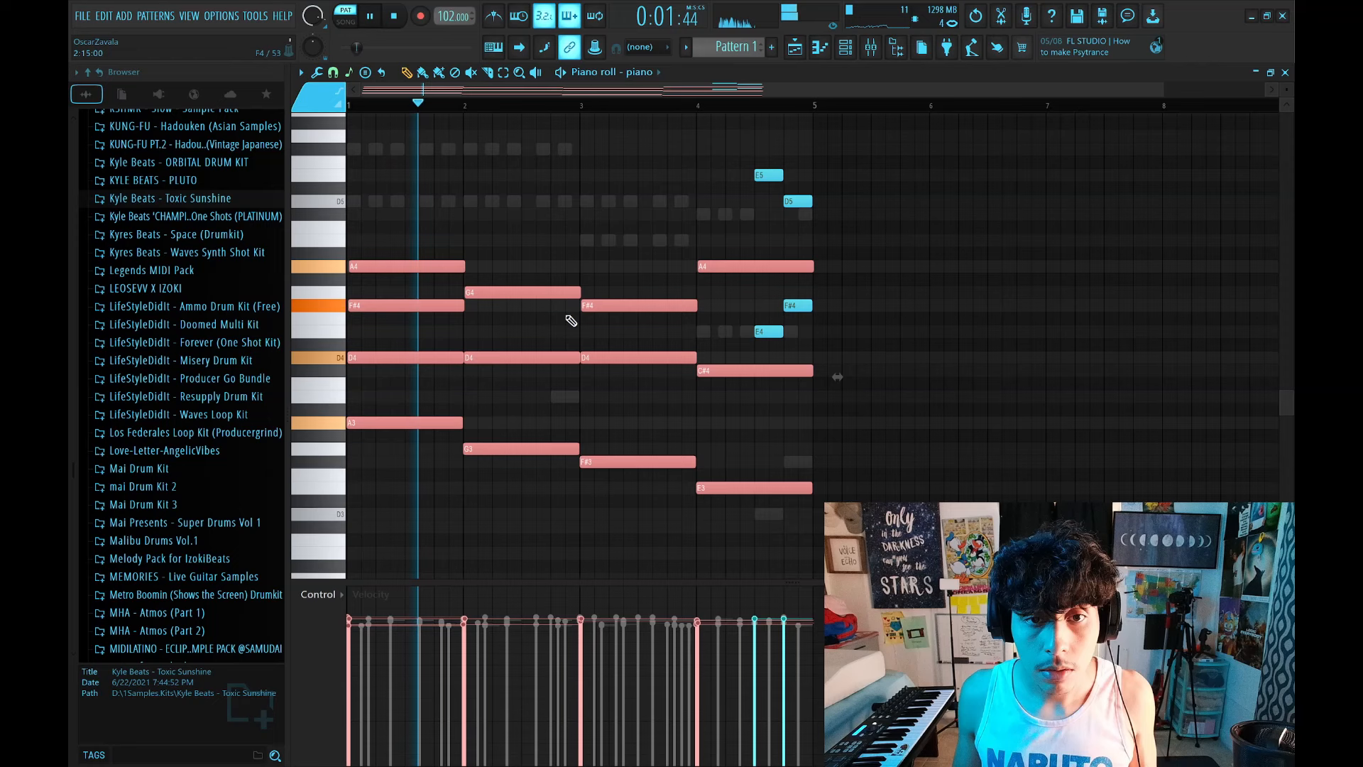
key("ctrl+a")
key("ctrl+s")
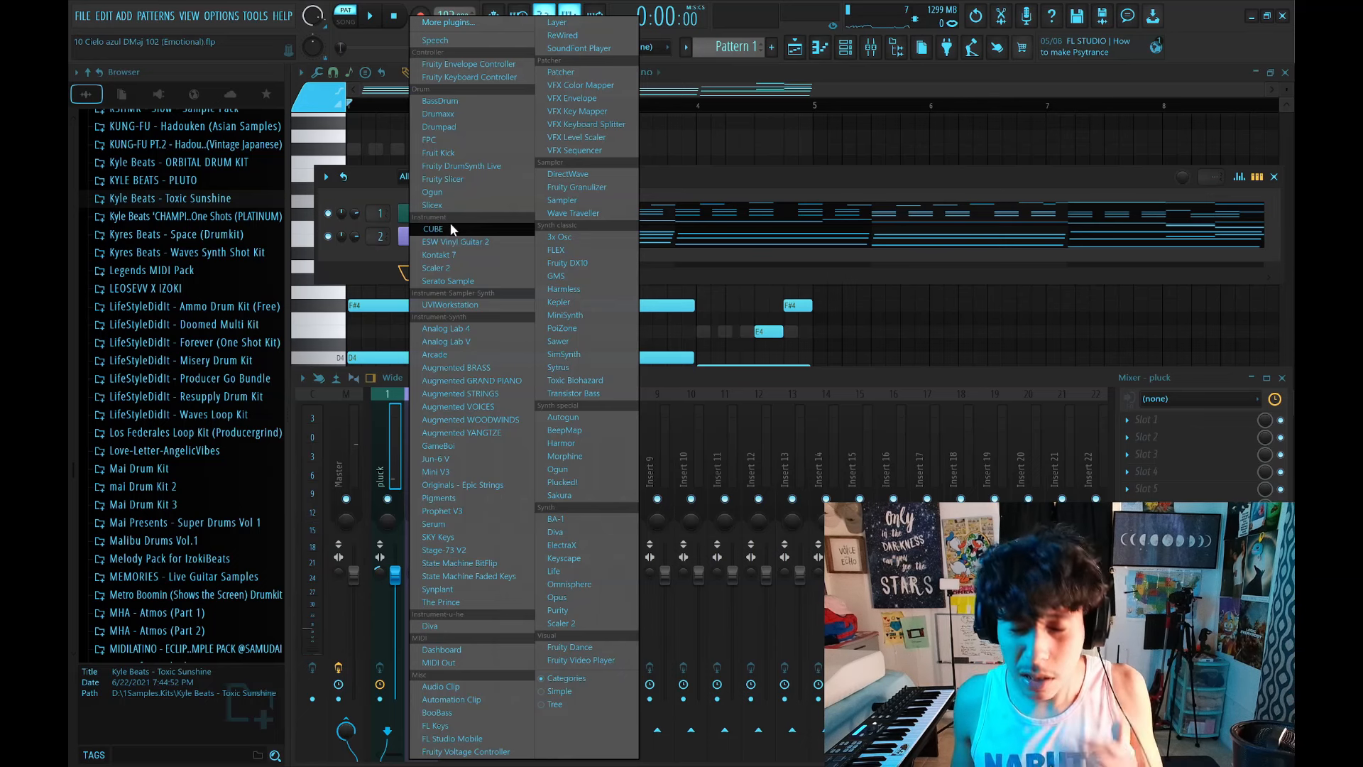
Add Analog Lab V as a new channel and audition its lead presets, including Lead 5 - Eternal and Lead 6.
left_click(462, 343)
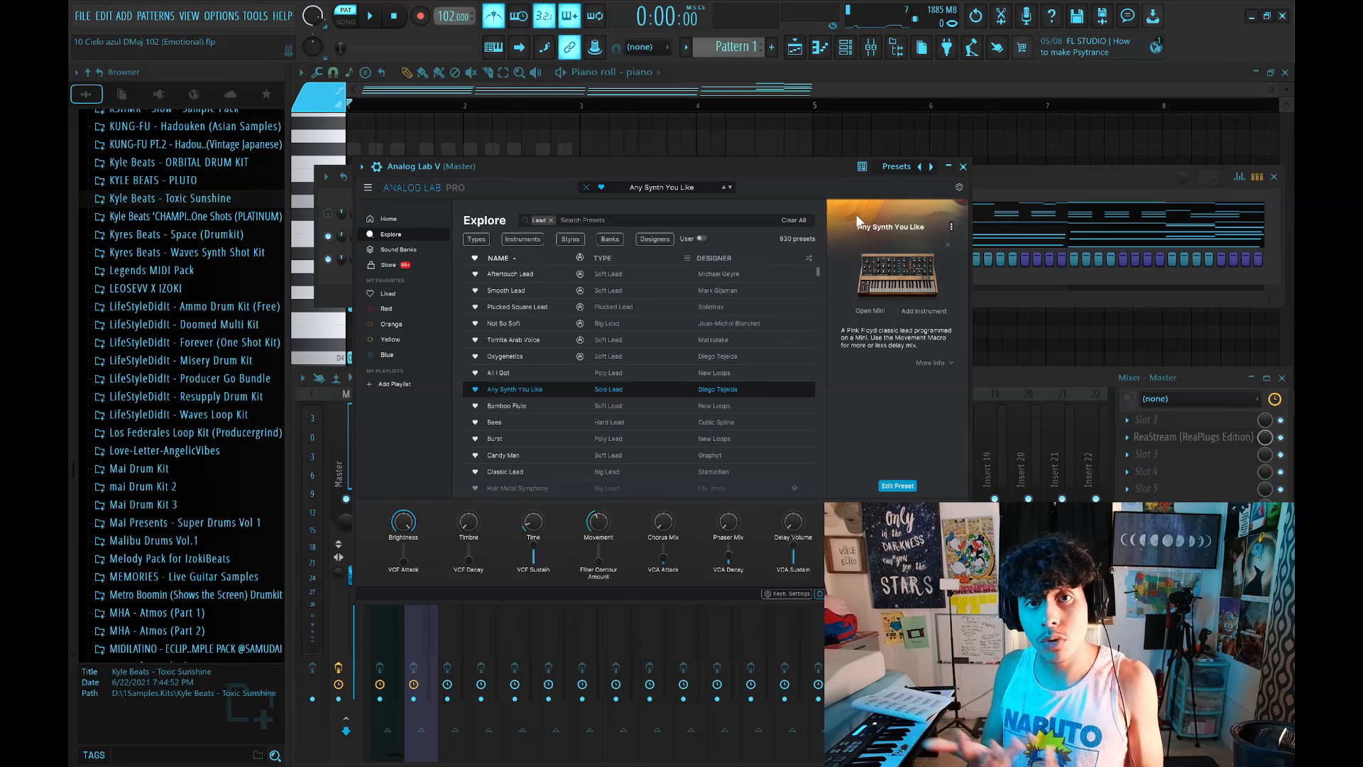
left_click_drag(420, 166, 432, 149)
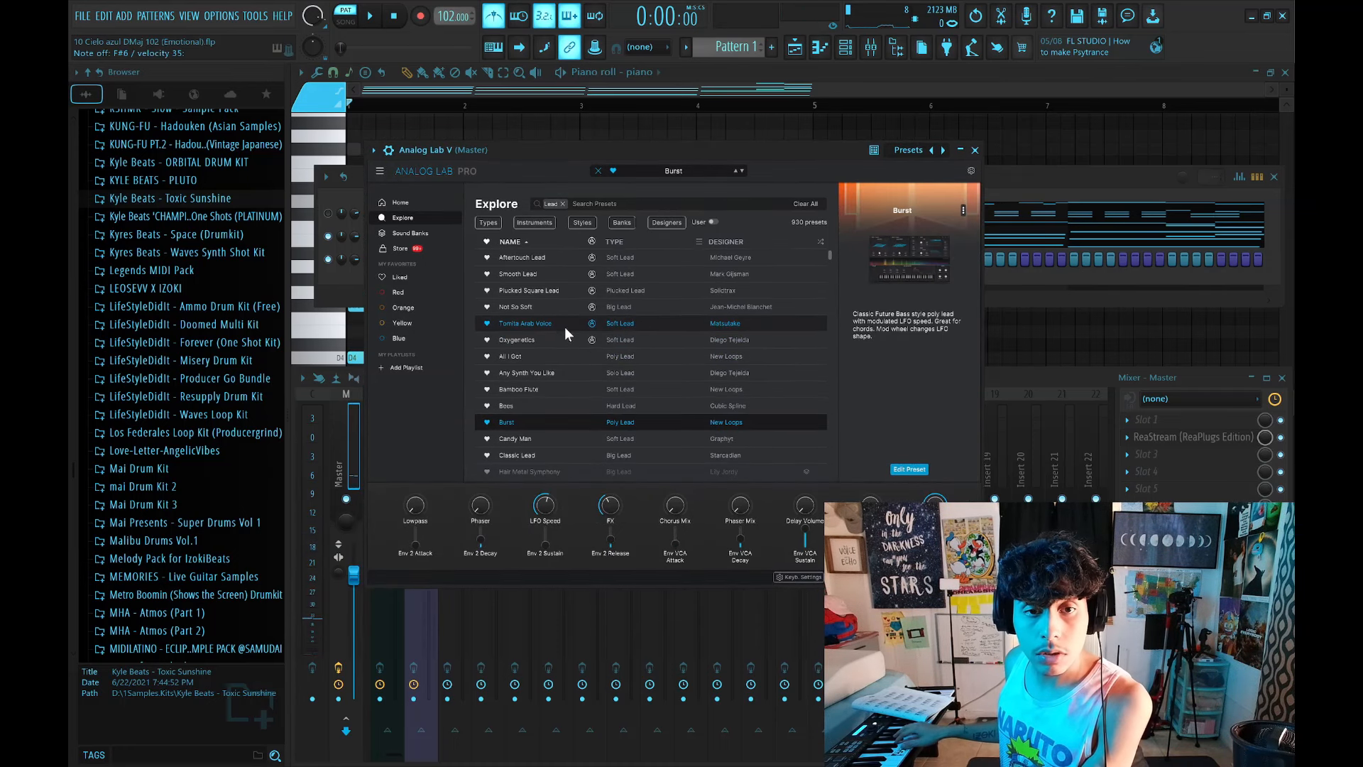
scroll(739, 376, "down", 2)
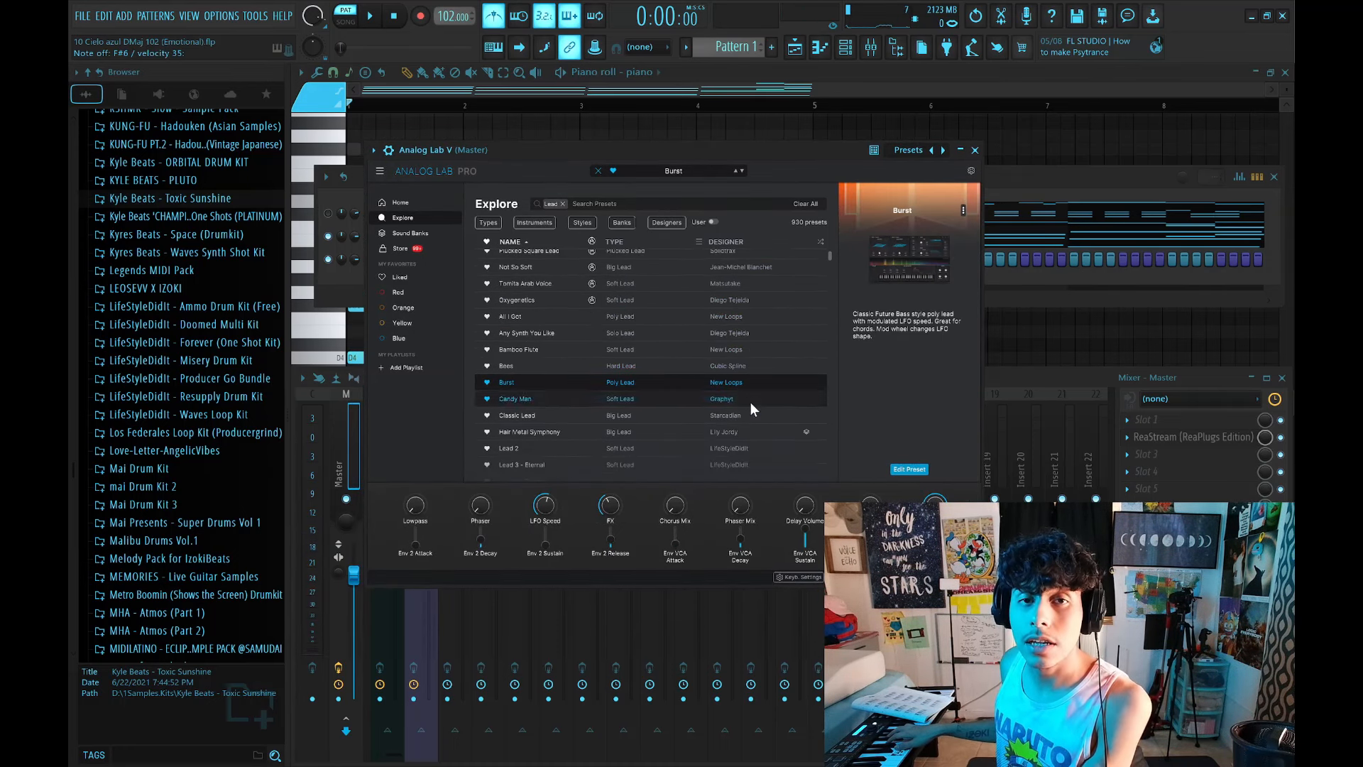
scroll(689, 419, "down", 3)
left_click(688, 419)
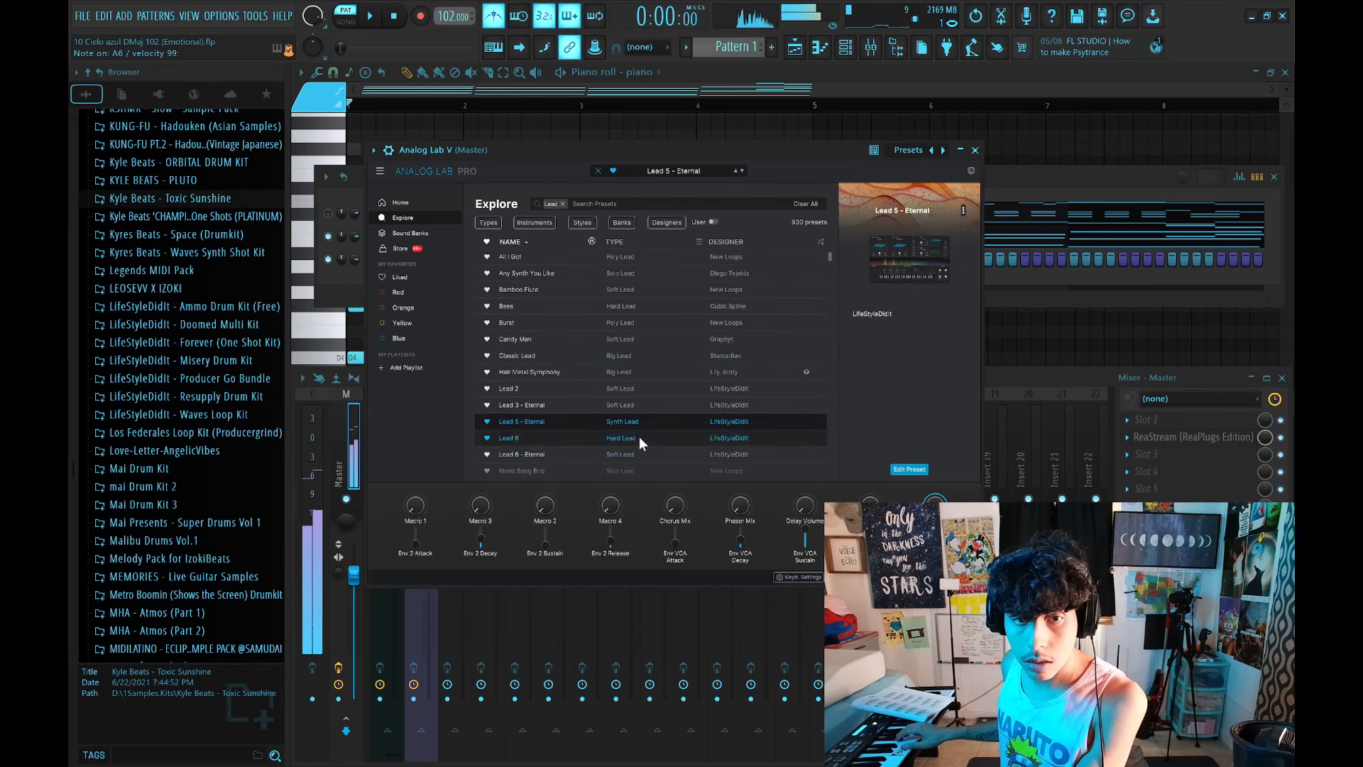
left_click(639, 437)
Rehearse over the loop and record a four-bar lead melody between C#6 and G6 on the new Analog Lab V channel.
key("Escape")
key("space")
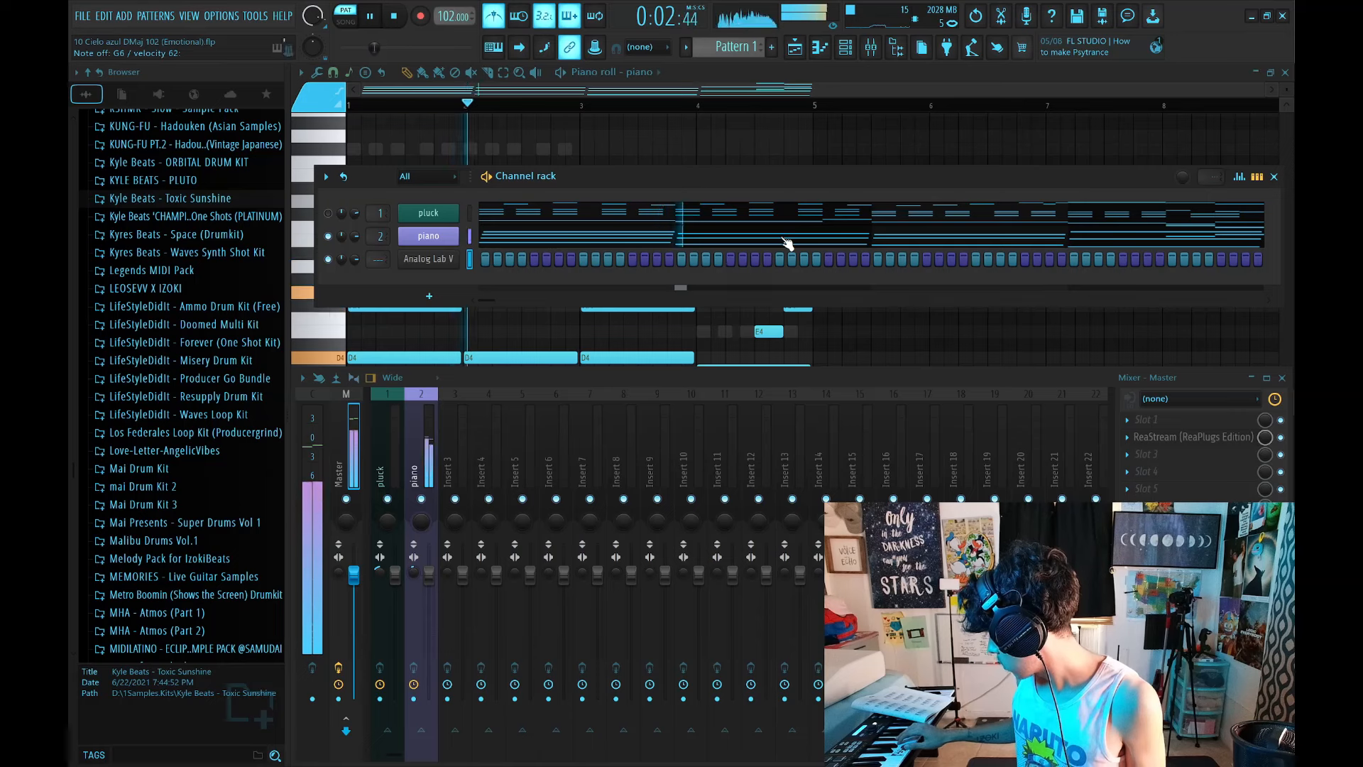
key("space")
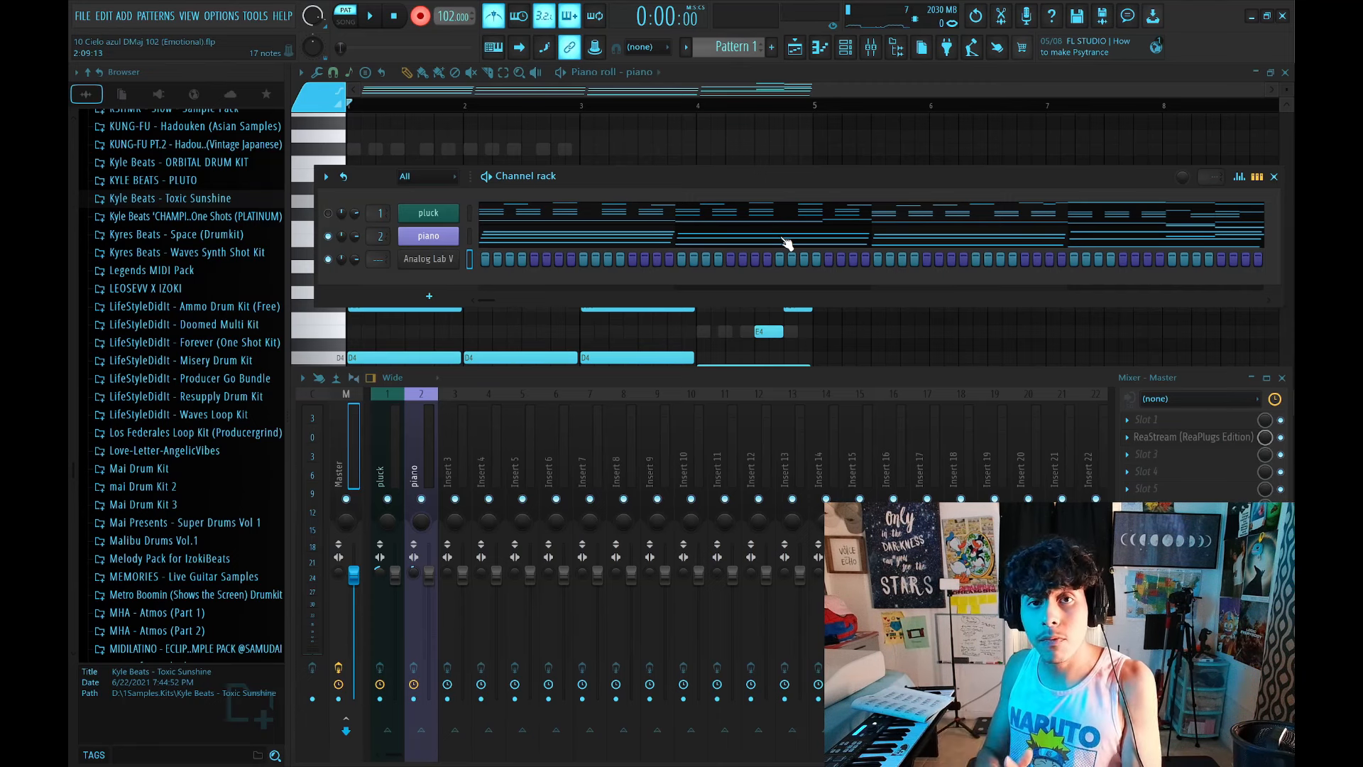
key("space")
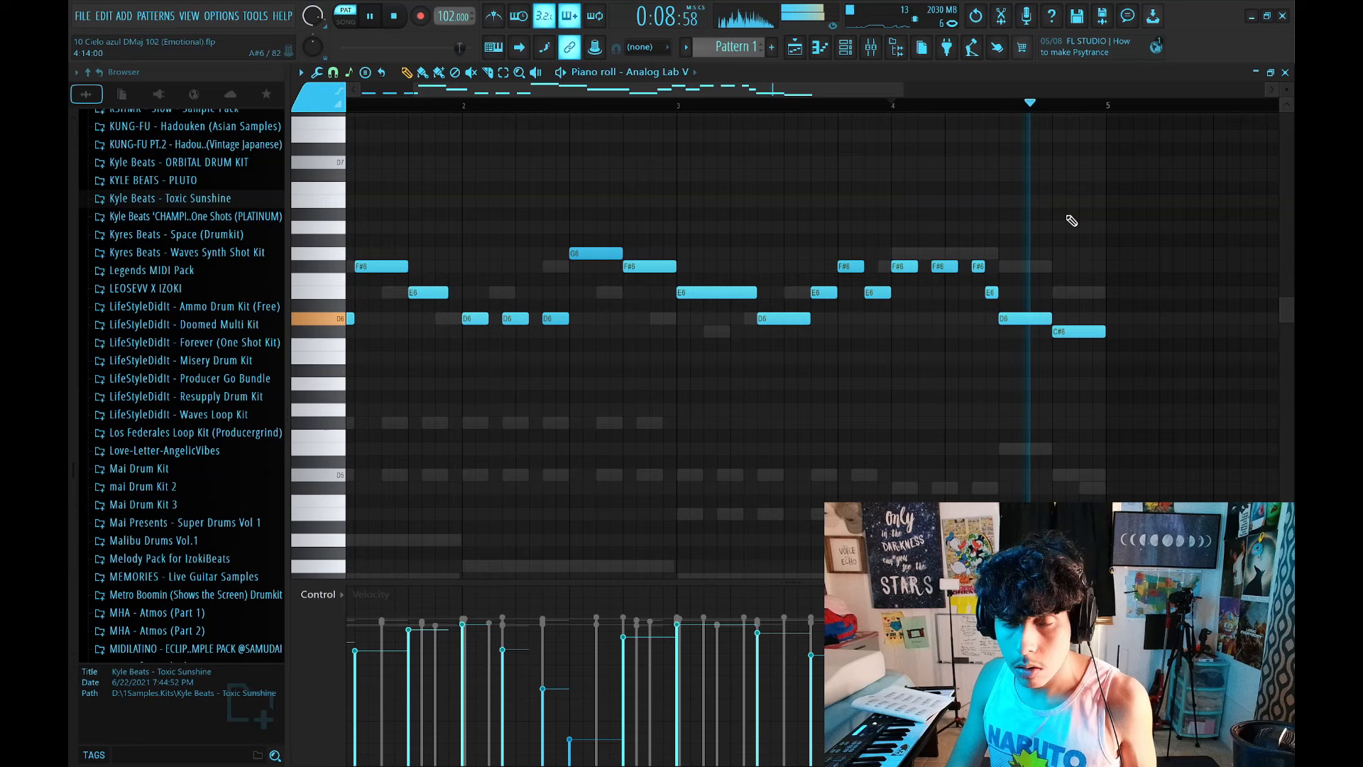
Route the lead channel to mixer track 3 and add Augmented BRASS as a new instrument channel.
scroll(1041, 112, "down", 2)
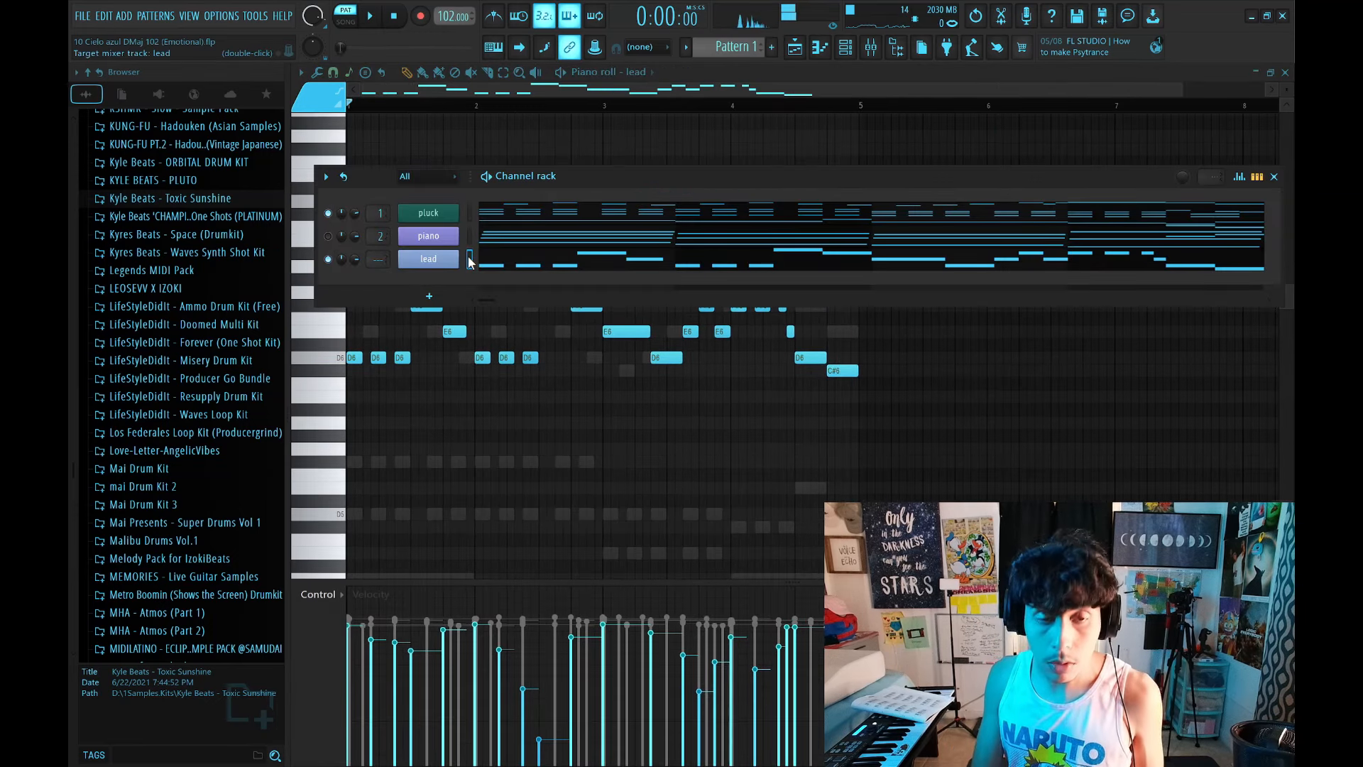
key("F9")
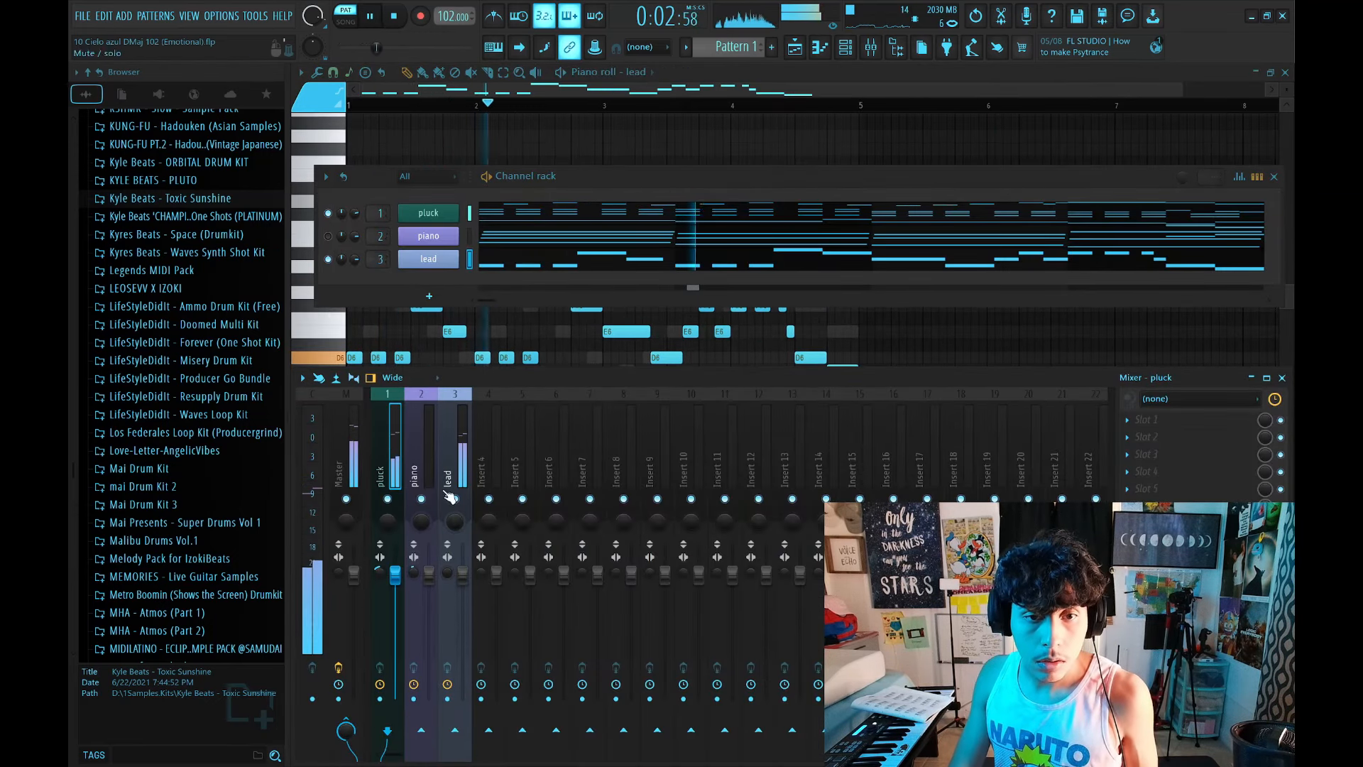
left_click(414, 444)
left_click(420, 298)
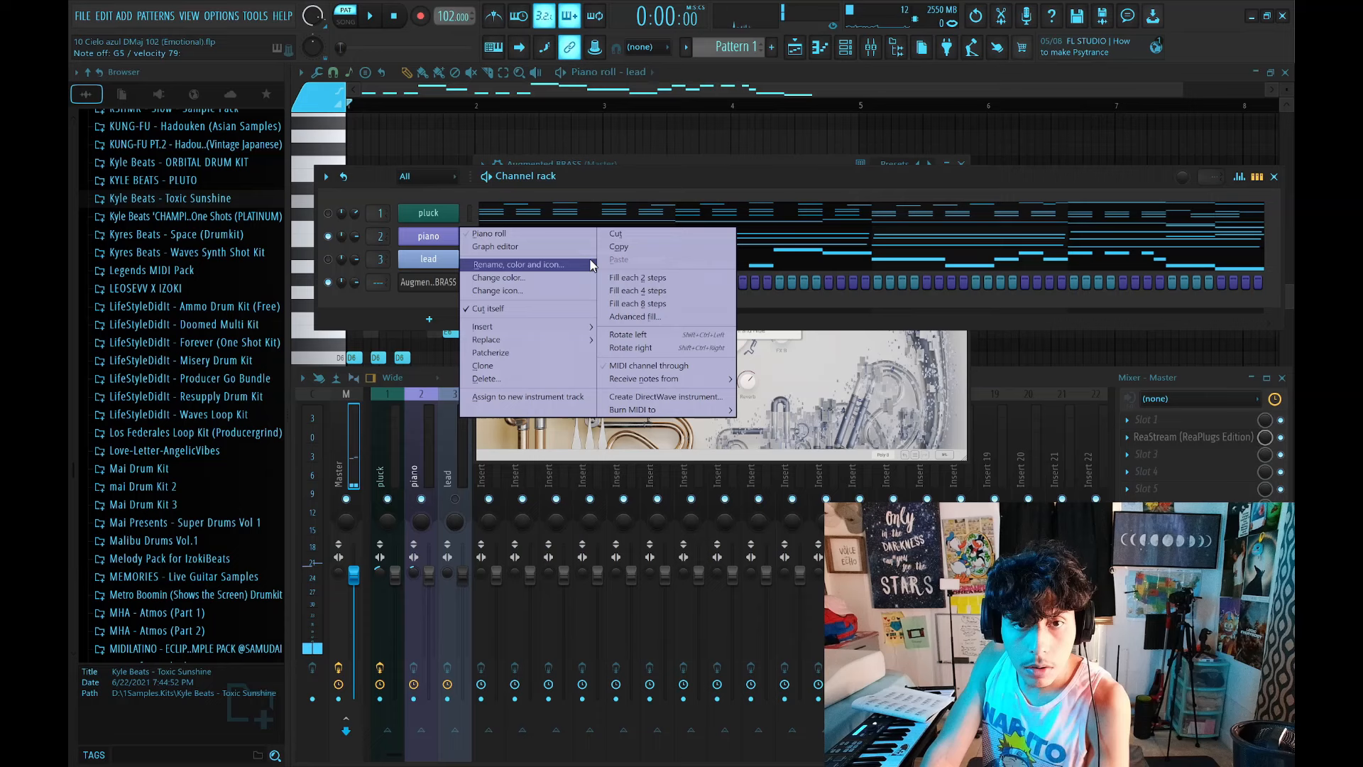
Copy the piano channel's notes into the Augmented BRASS channel and open its piano roll.
left_click(615, 247)
right_click(431, 282)
left_click(616, 305)
left_click(553, 281)
Play back the brass part and slice its bar 2 chord at the fourth beat.
key("space")
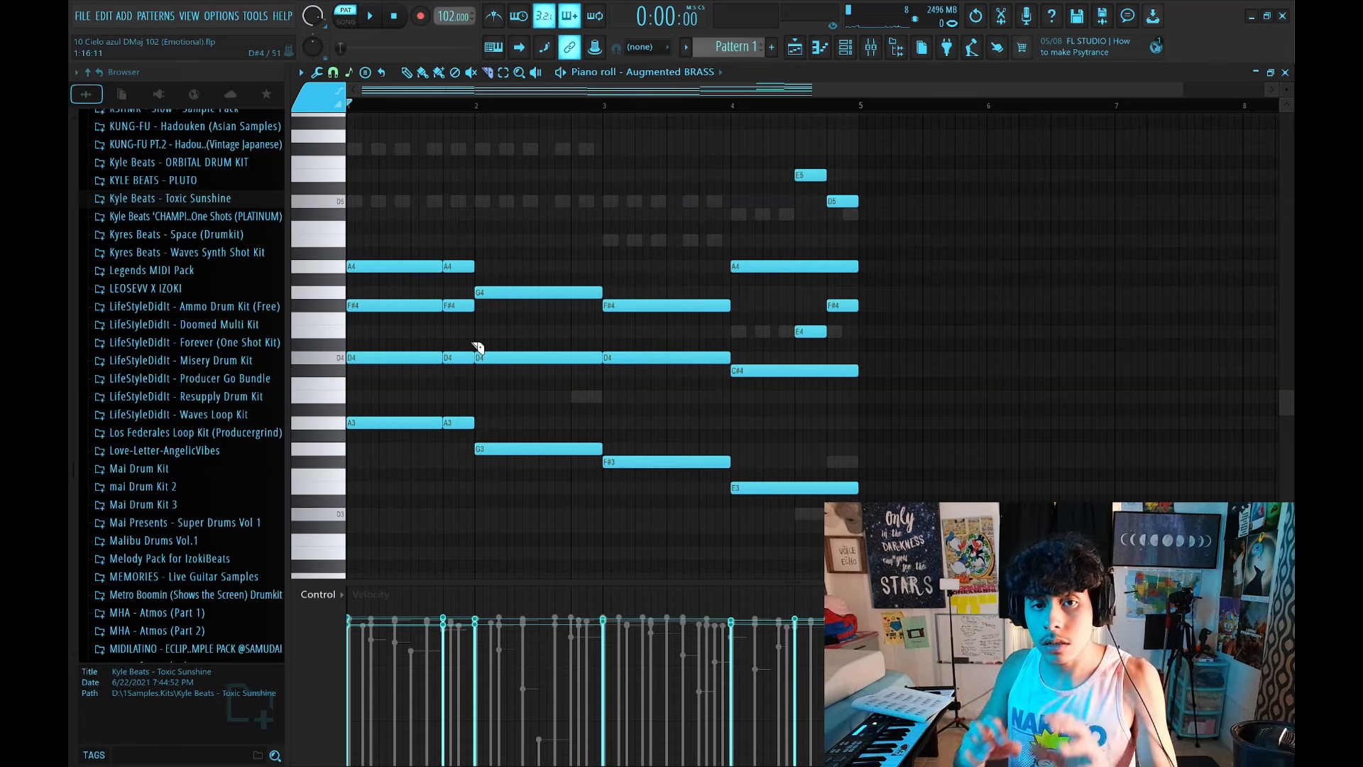
key("space")
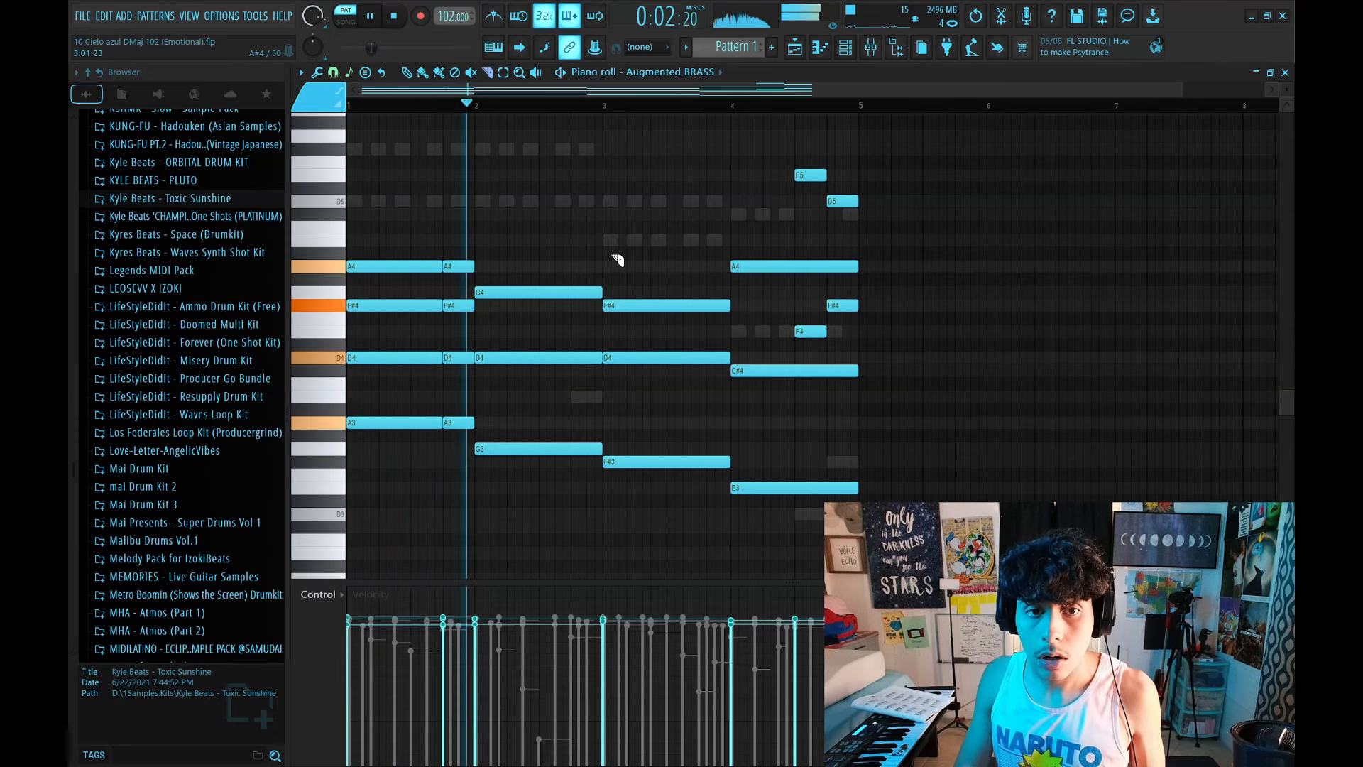
left_click_drag(571, 270, 572, 490)
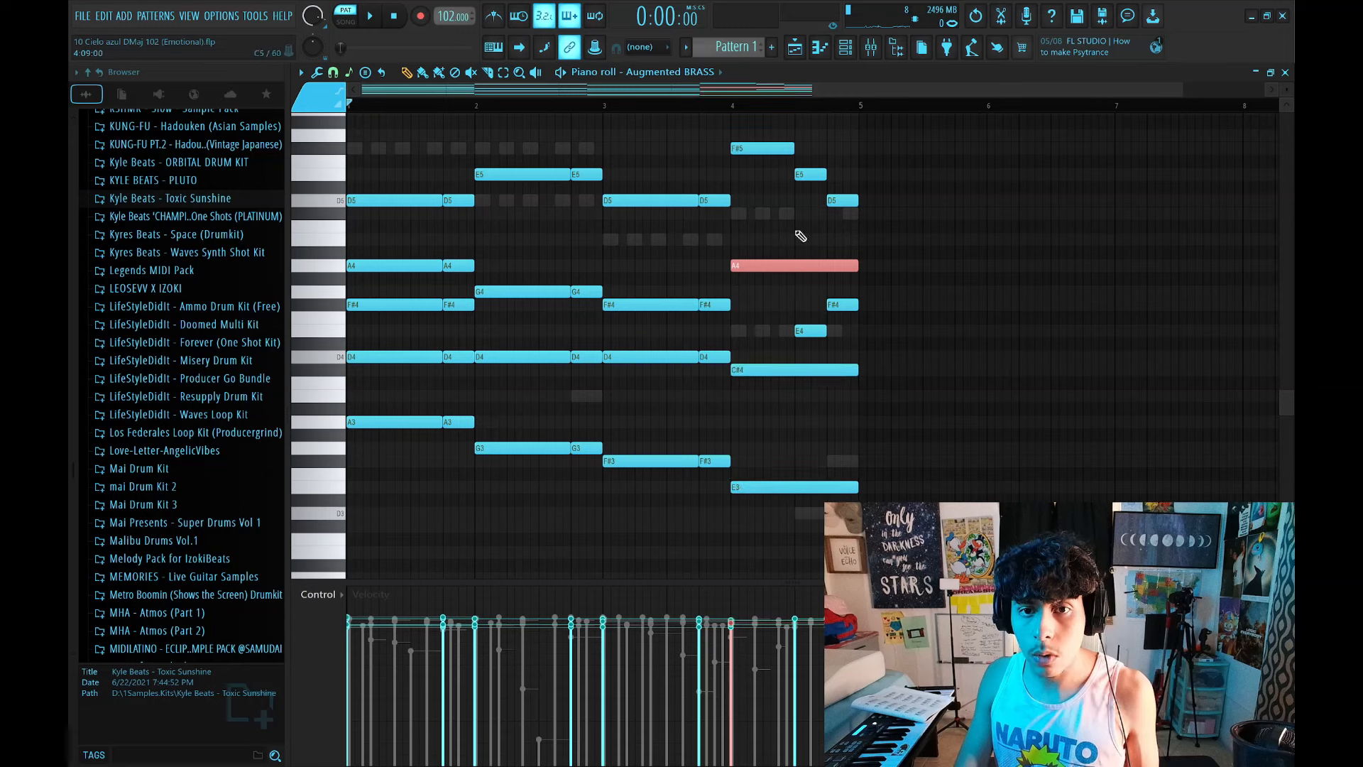
Shorten the A4, C#4 and E3 brass notes in bar 4 to half a bar and clear the selection.
left_click_drag(925, 166, 765, 571)
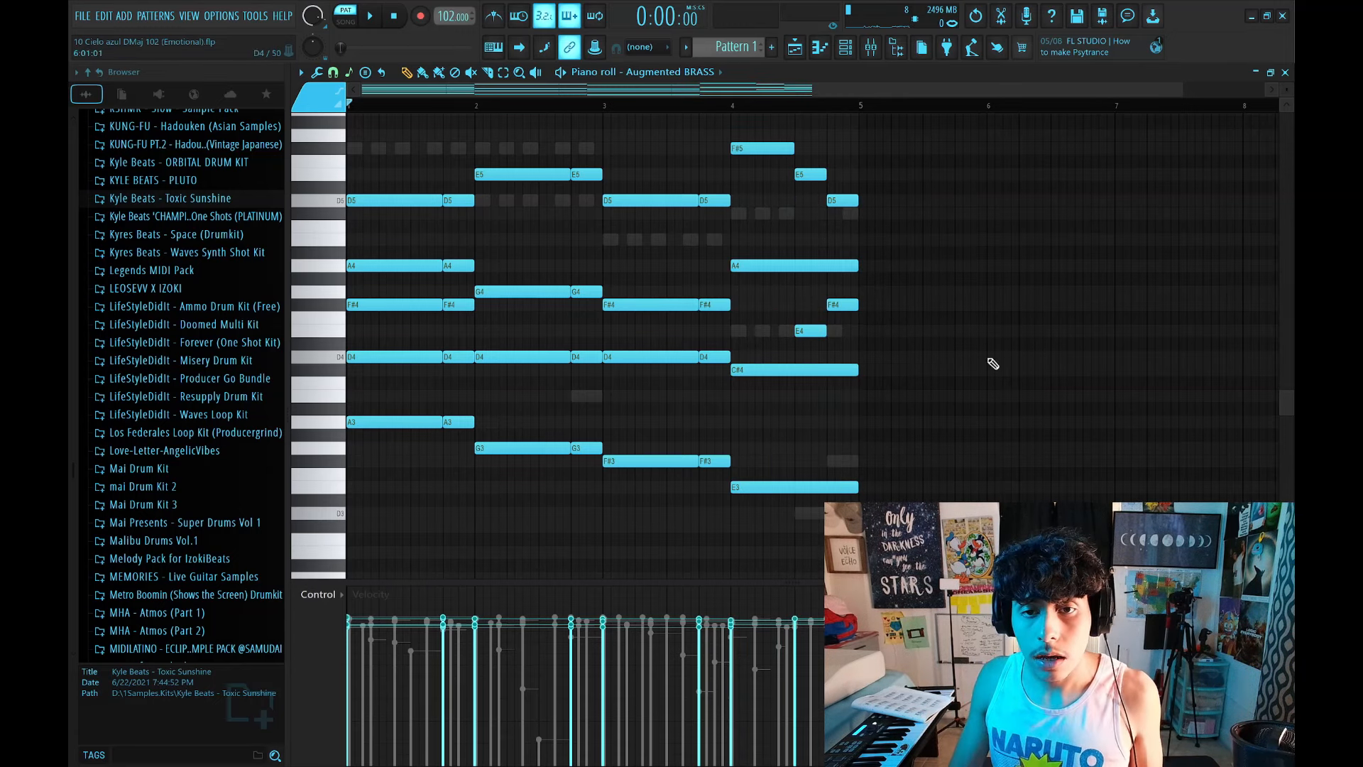
left_click(779, 267, "ctrl+shift")
left_click(780, 370, "ctrl+shift")
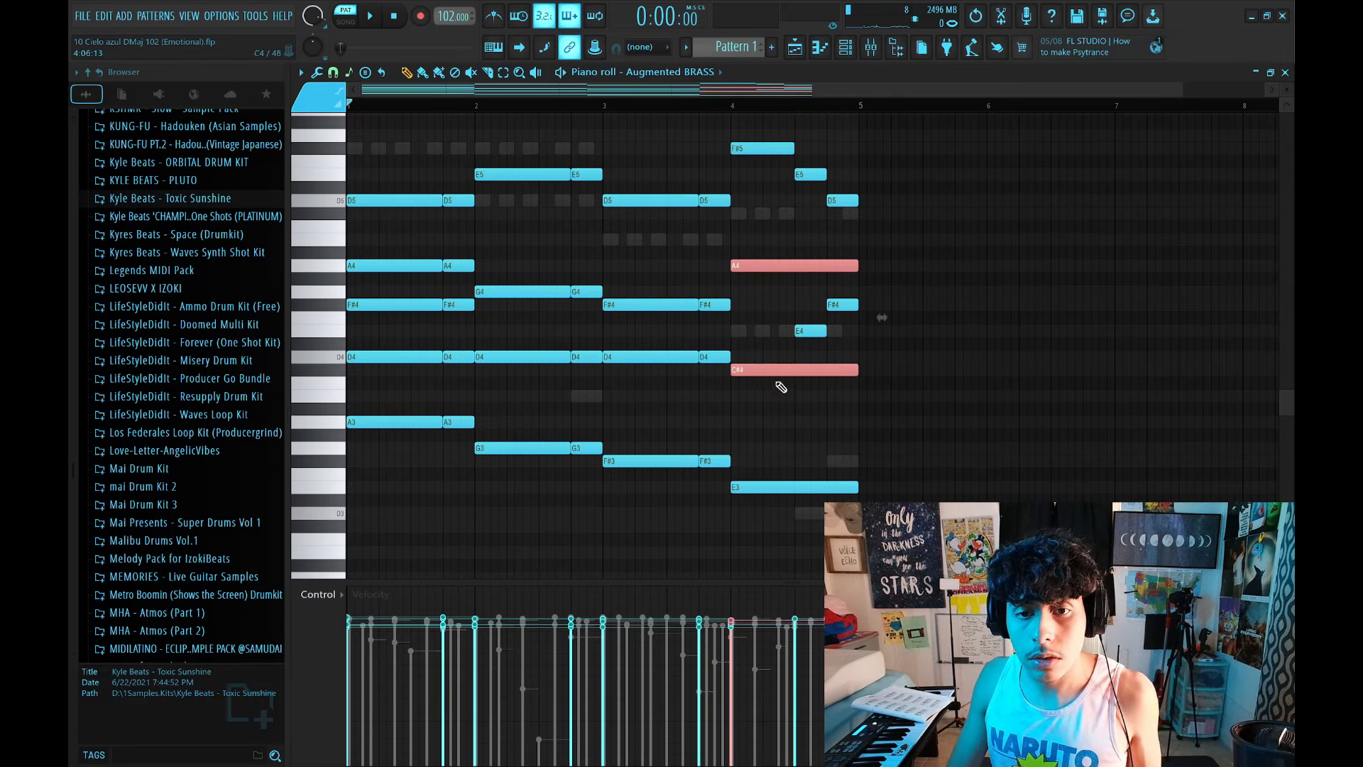
left_click(781, 487, "ctrl+shift")
left_click_drag(906, 155, 817, 365)
left_click(817, 366, "ctrl")
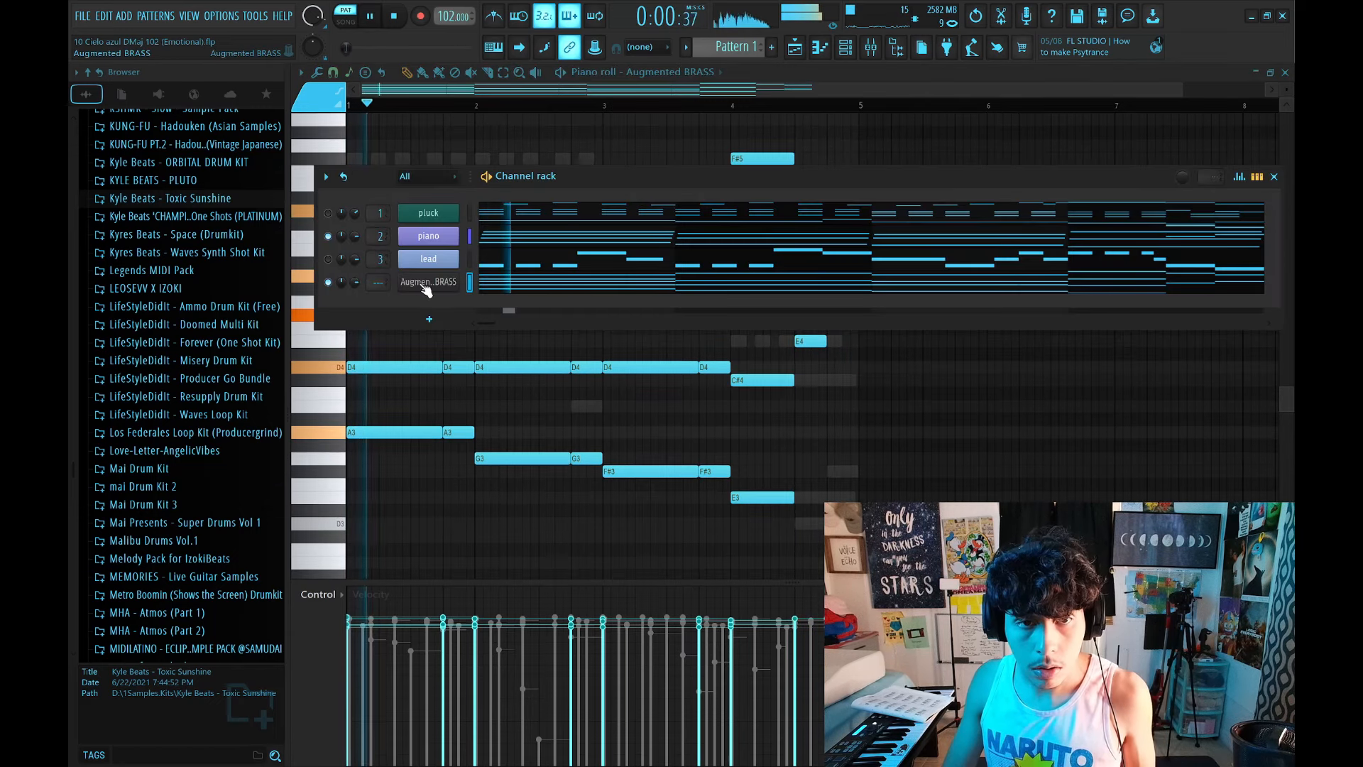
Rename the Augmented BRASS channel as brass.
right_click(457, 281)
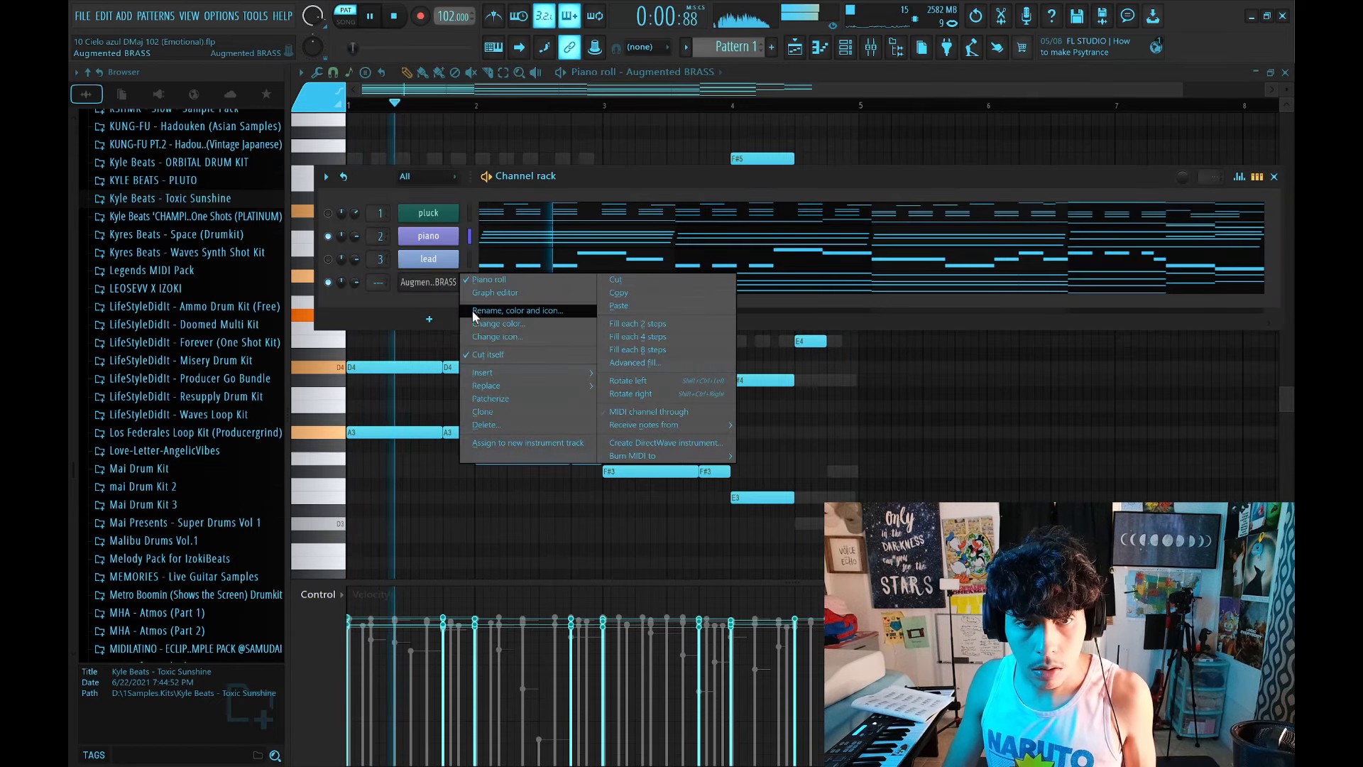
left_click(496, 310)
type("brass")
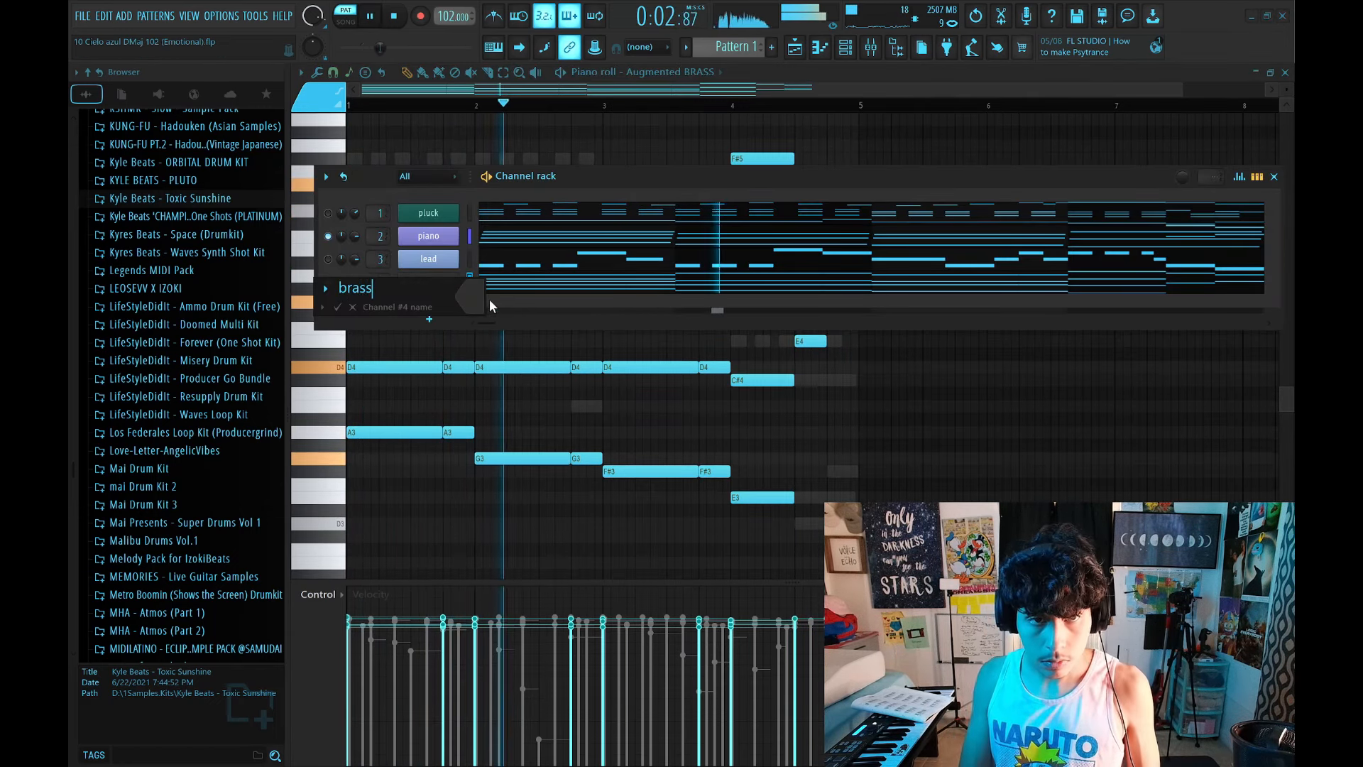
key("Return")
Recolor the brass channel light blue.
right_click(446, 288)
left_click(527, 326)
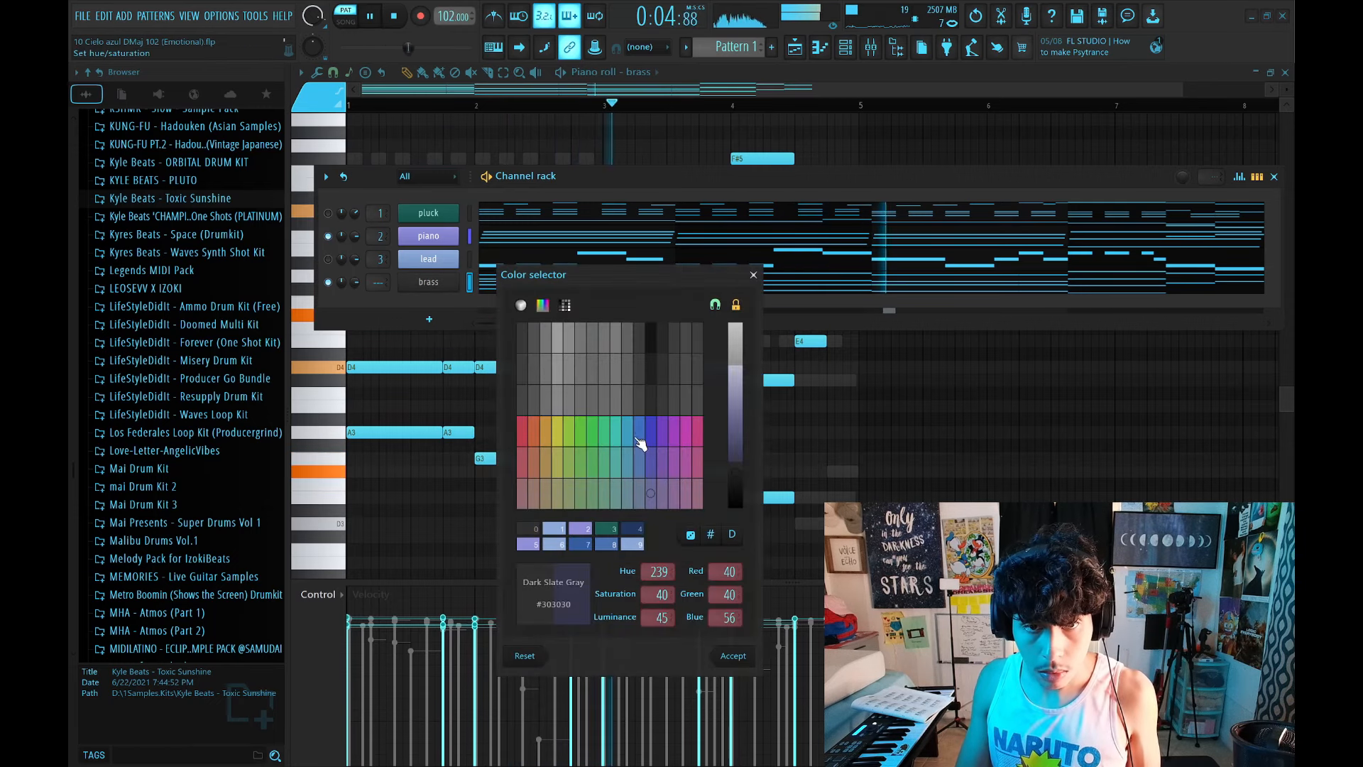
left_click(639, 438)
left_click(739, 373)
key("Return")
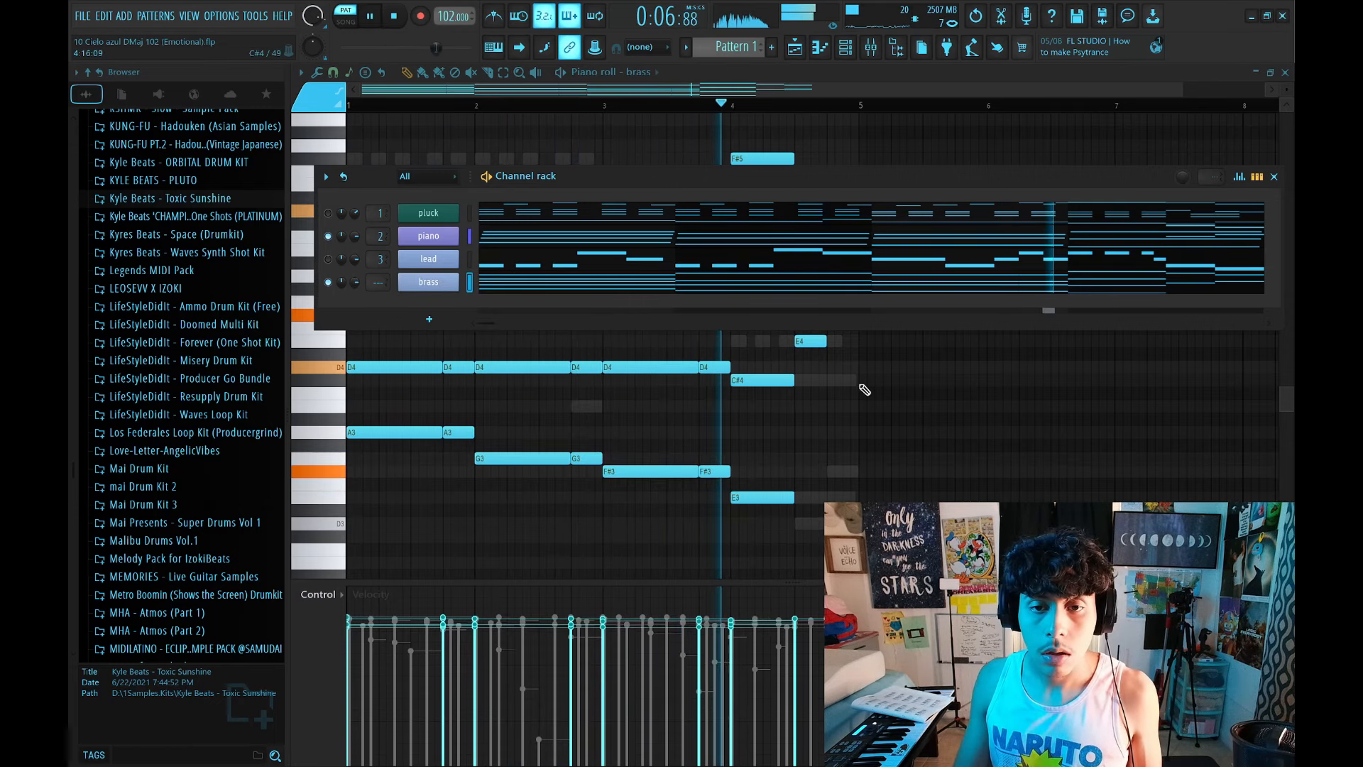
Route the brass channel to mixer track 4.
scroll(975, 453, "up", 4)
scroll(975, 454, "down", 3)
scroll(974, 457, "up", 2)
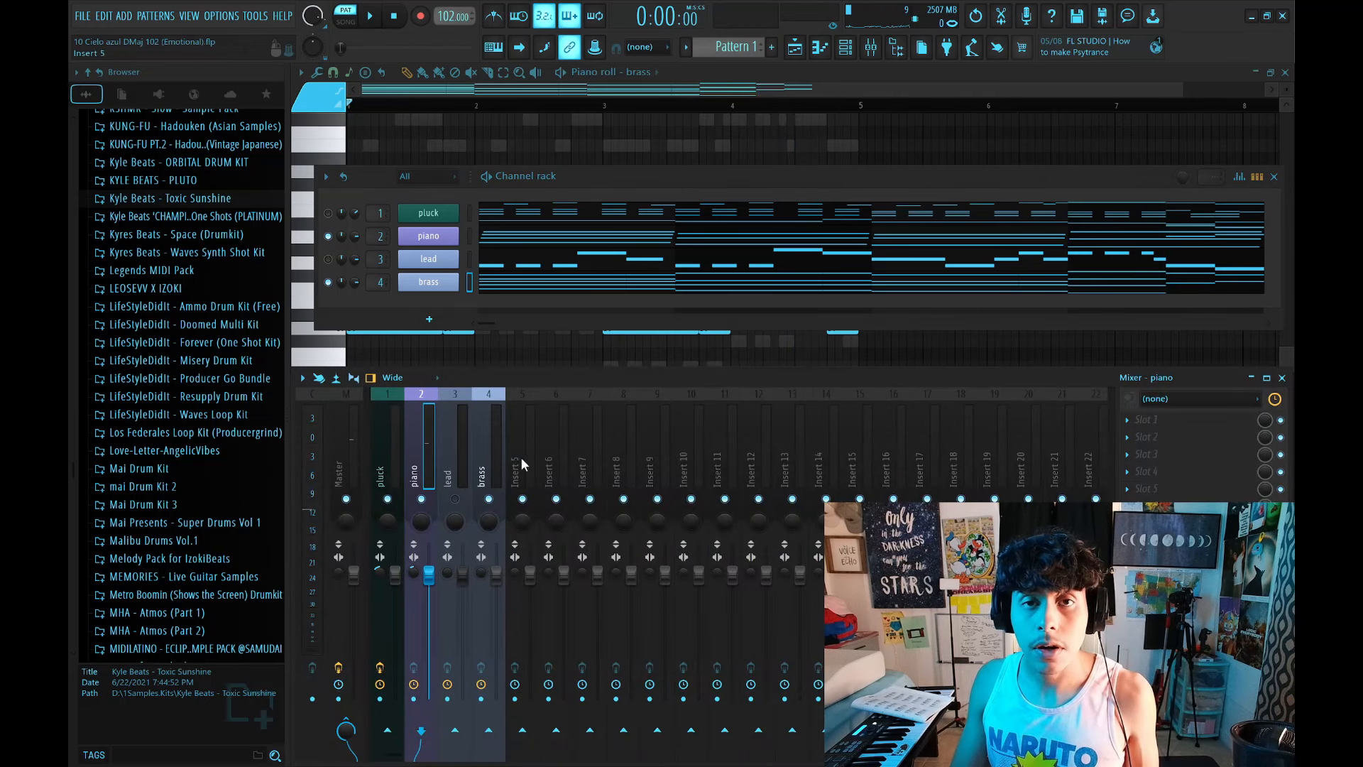
Solo the pluck channel and play it back.
left_click(327, 213)
key("space")
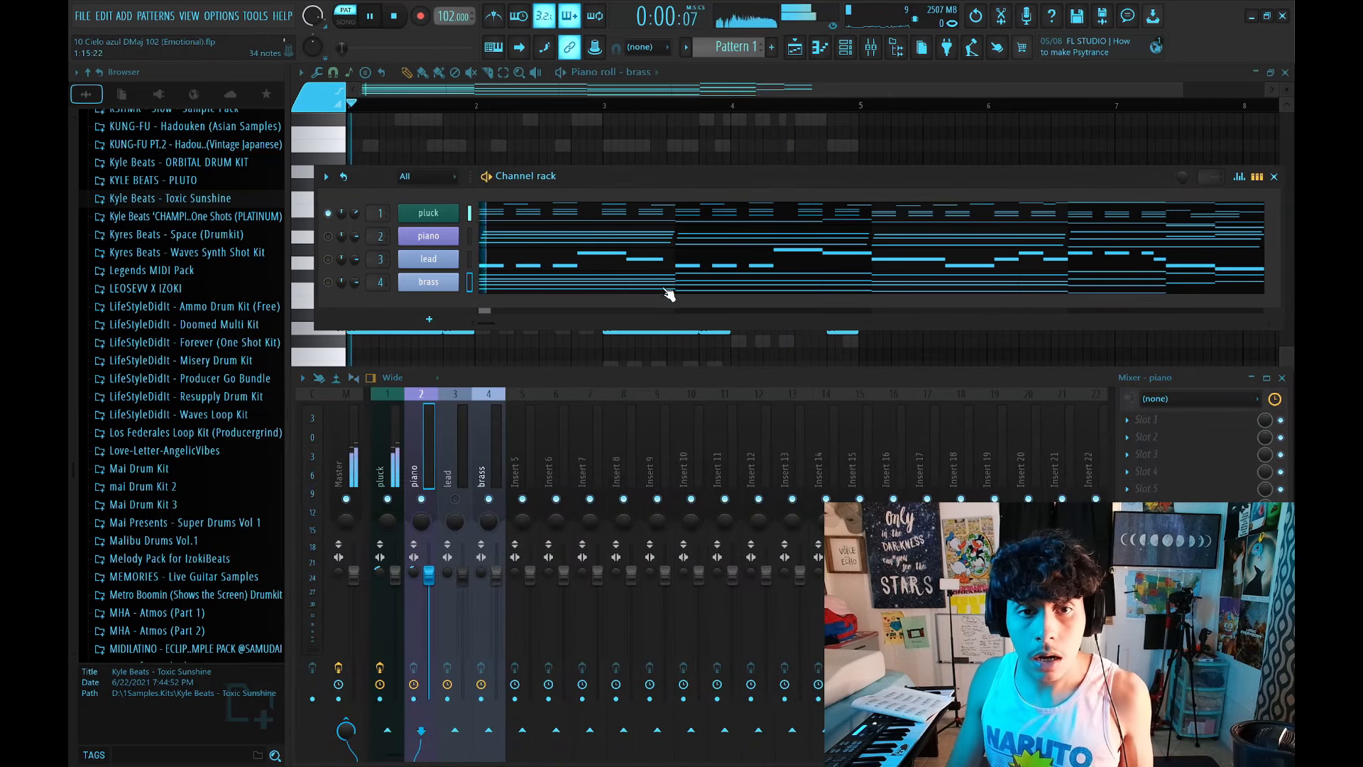
key("space")
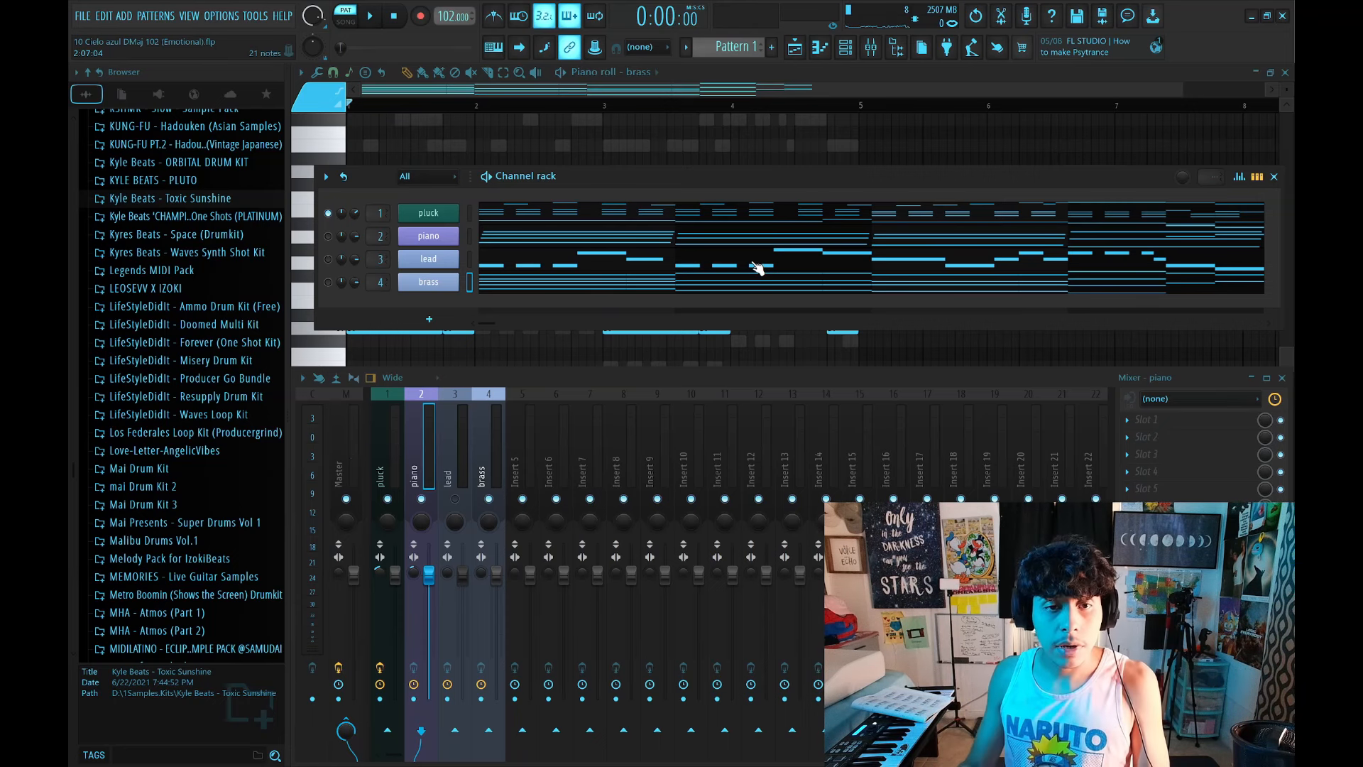
Play back only the piano and brass channels together and save the project.
right_click(329, 213)
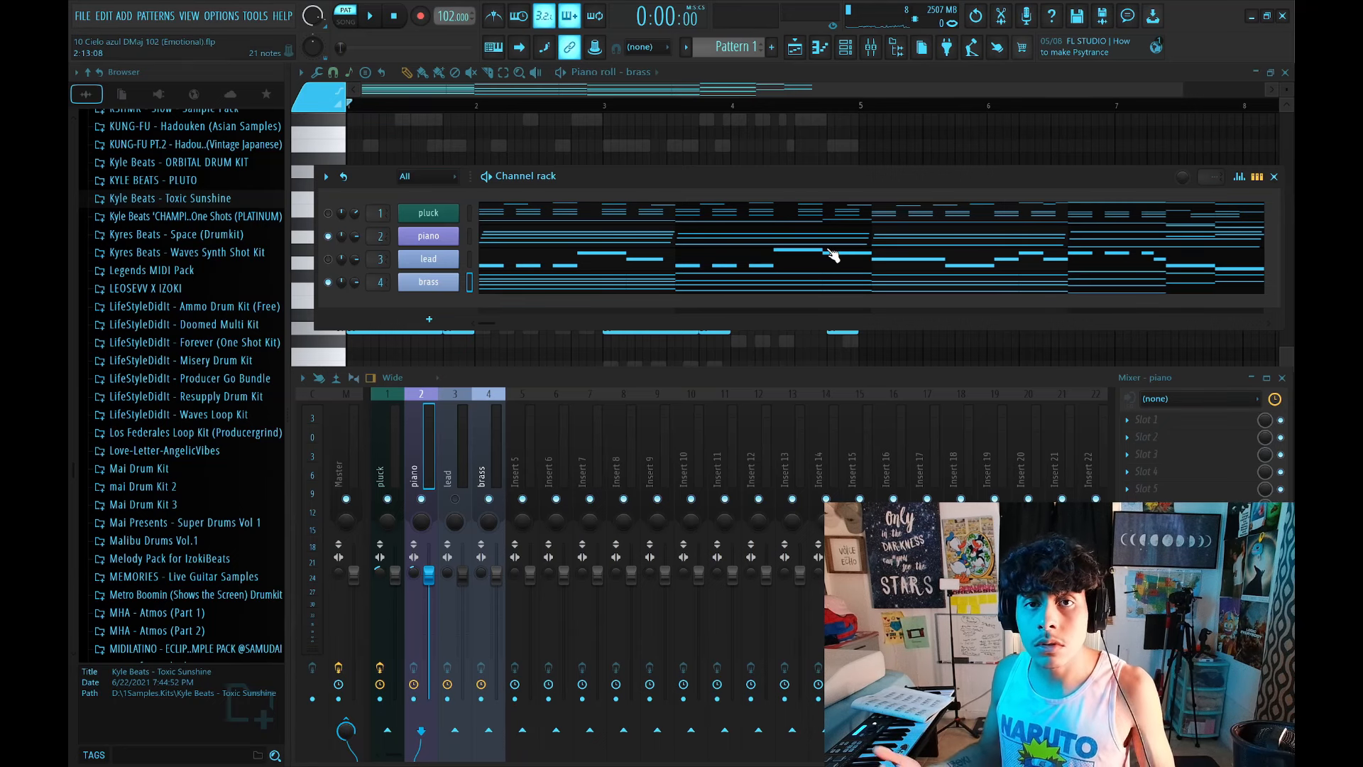
key("space")
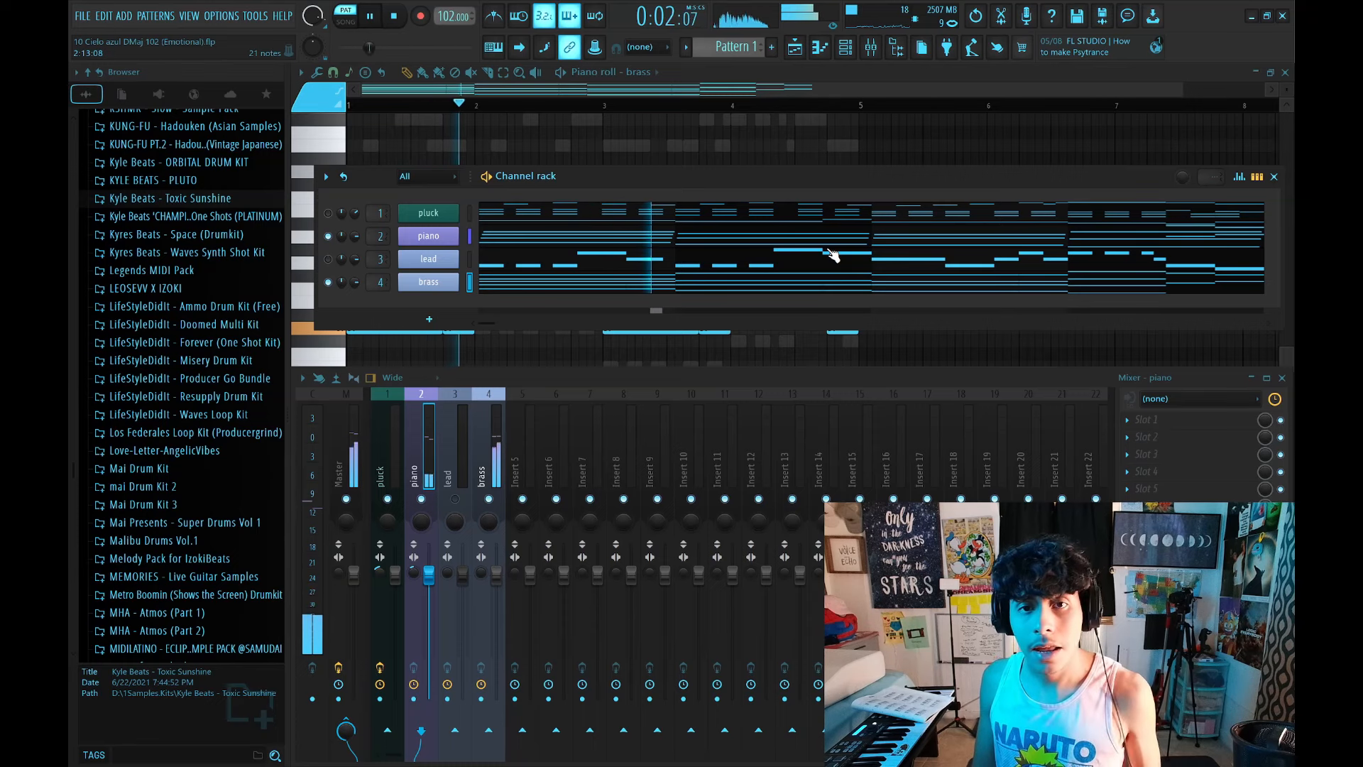
key("space")
key("ctrl+s")
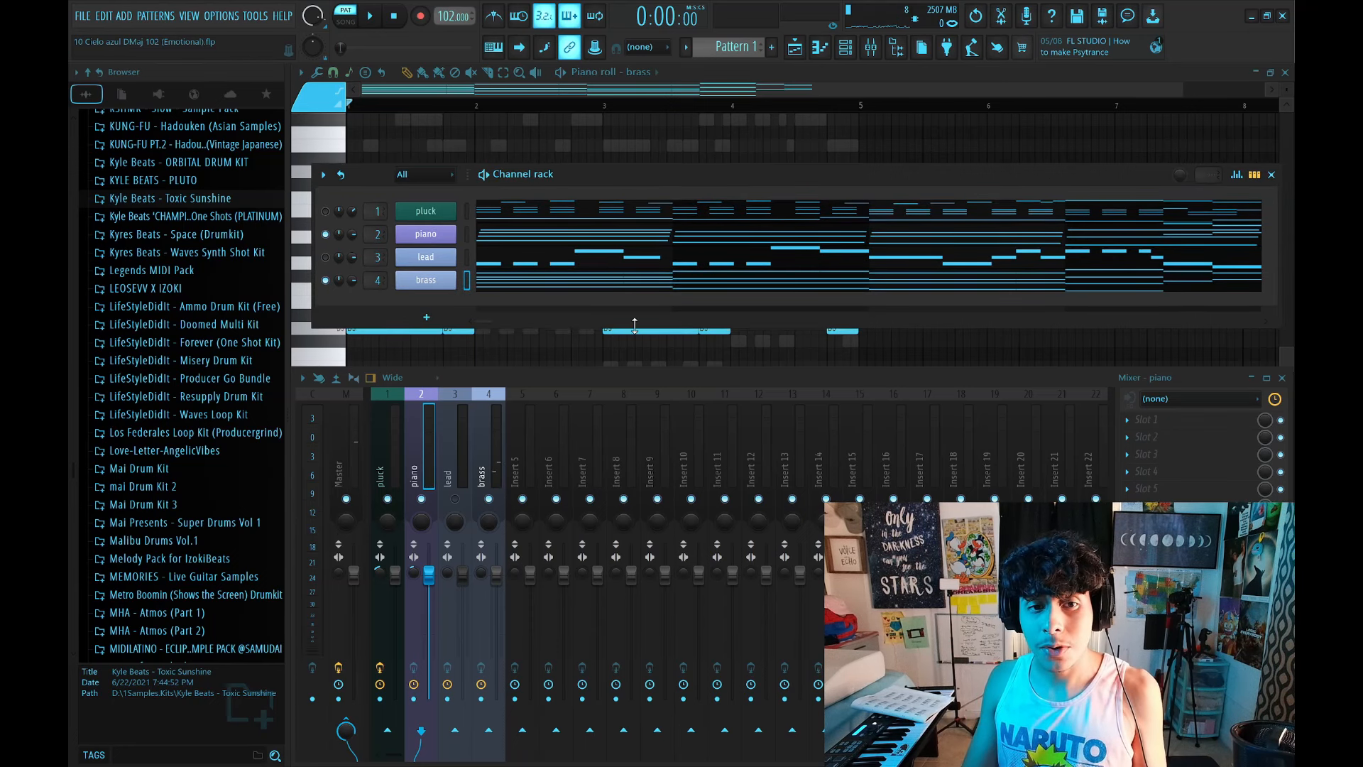
Add Arcade as a new instrument channel and browse its Lines library.
left_click(458, 321)
left_click(476, 389)
left_click_drag(671, 151, 658, 116)
left_click(366, 219)
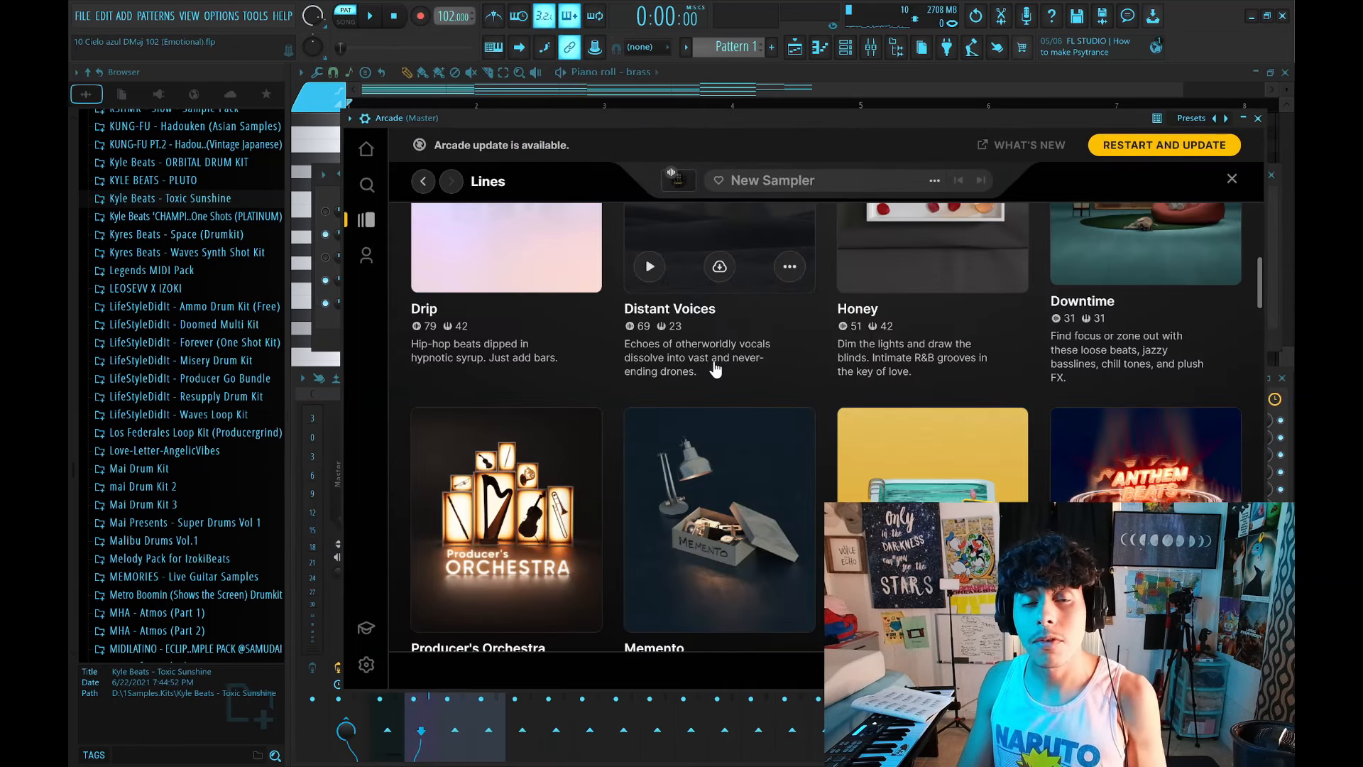
scroll(1210, 362, "up", 2)
scroll(1200, 397, "down", 3)
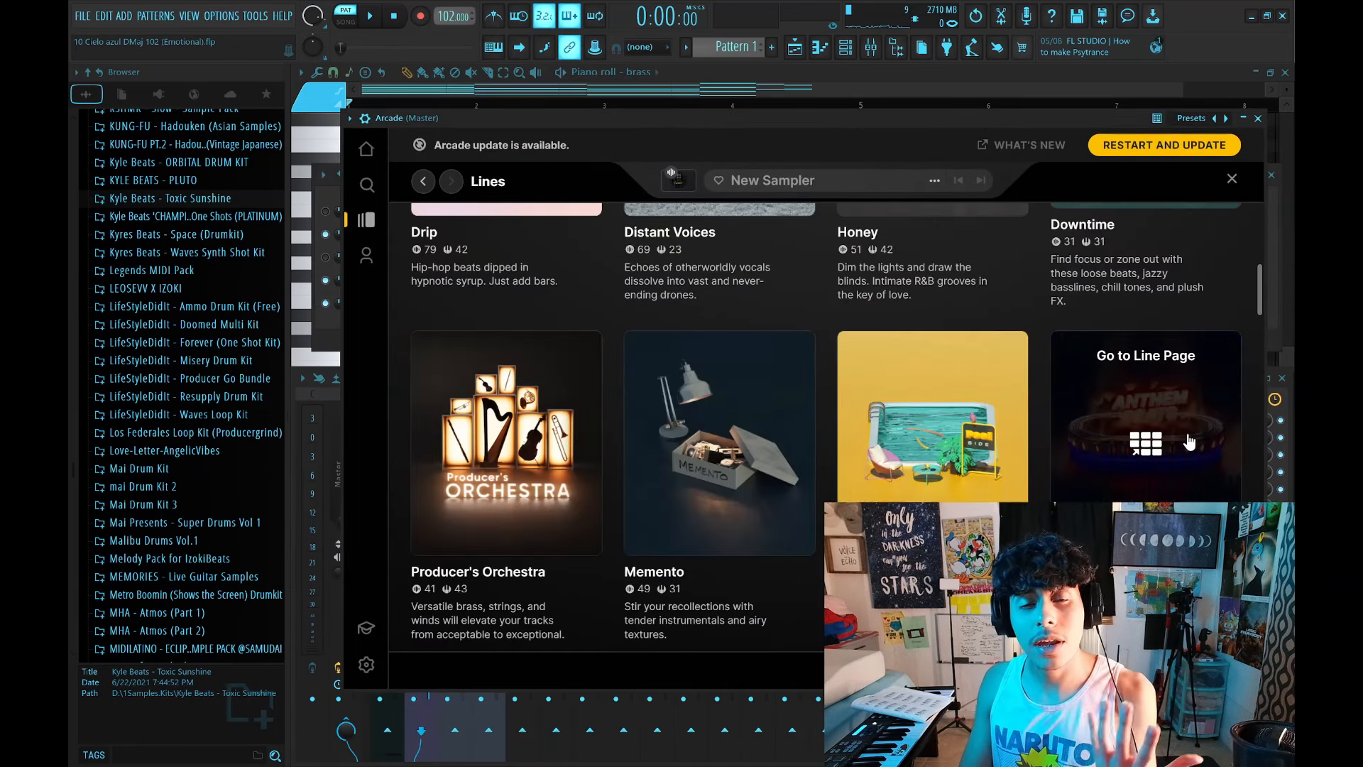
scroll(1197, 431, "up", 2)
scroll(1039, 342, "down", 4)
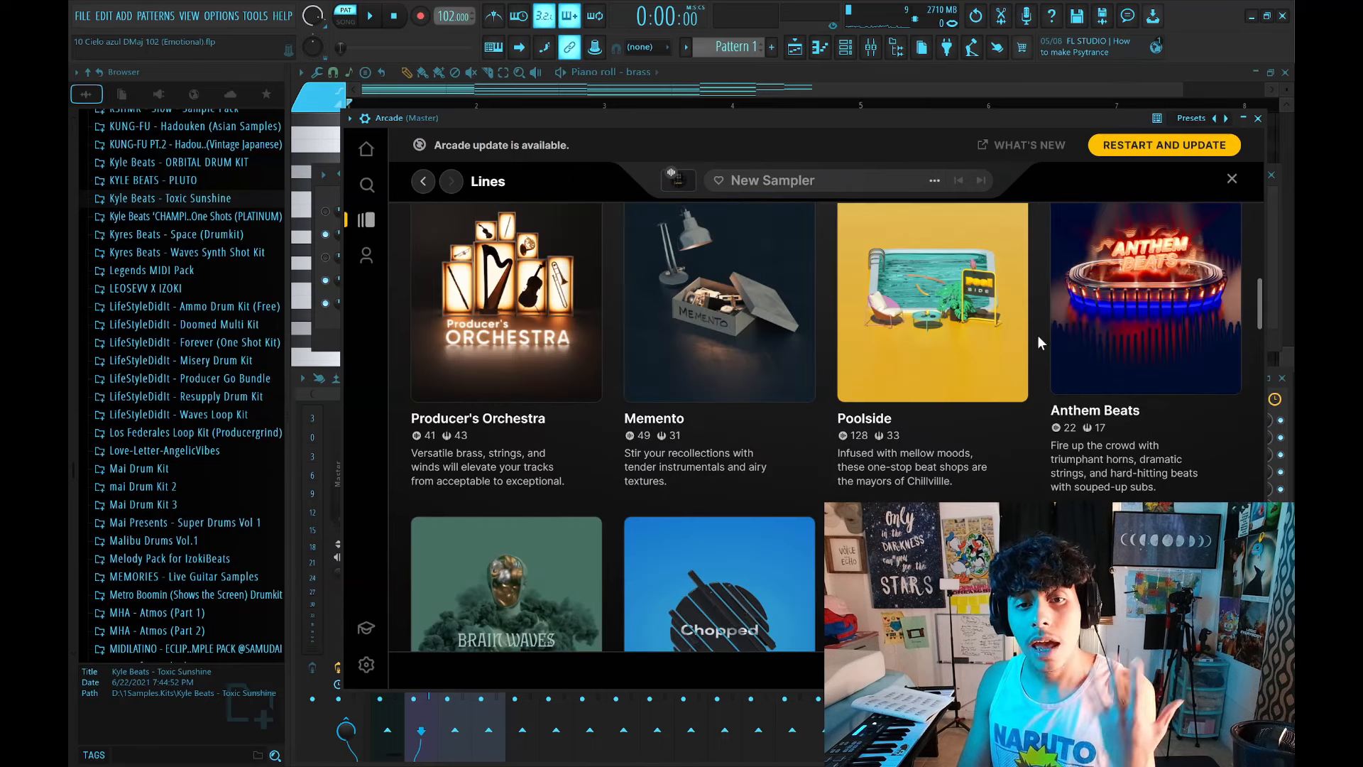
scroll(1033, 326, "down", 3)
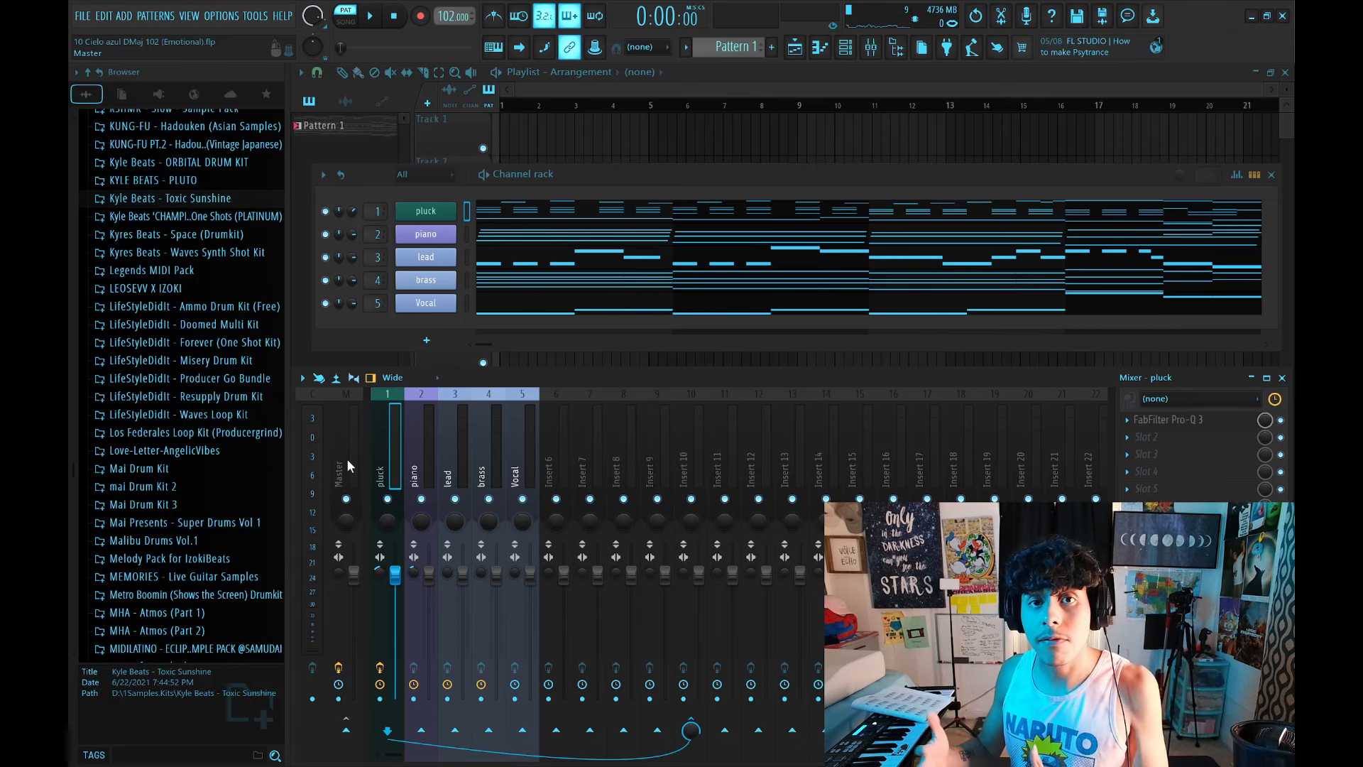
Recolor mixer insert 10 purple and insert 11 blue.
right_click(698, 432)
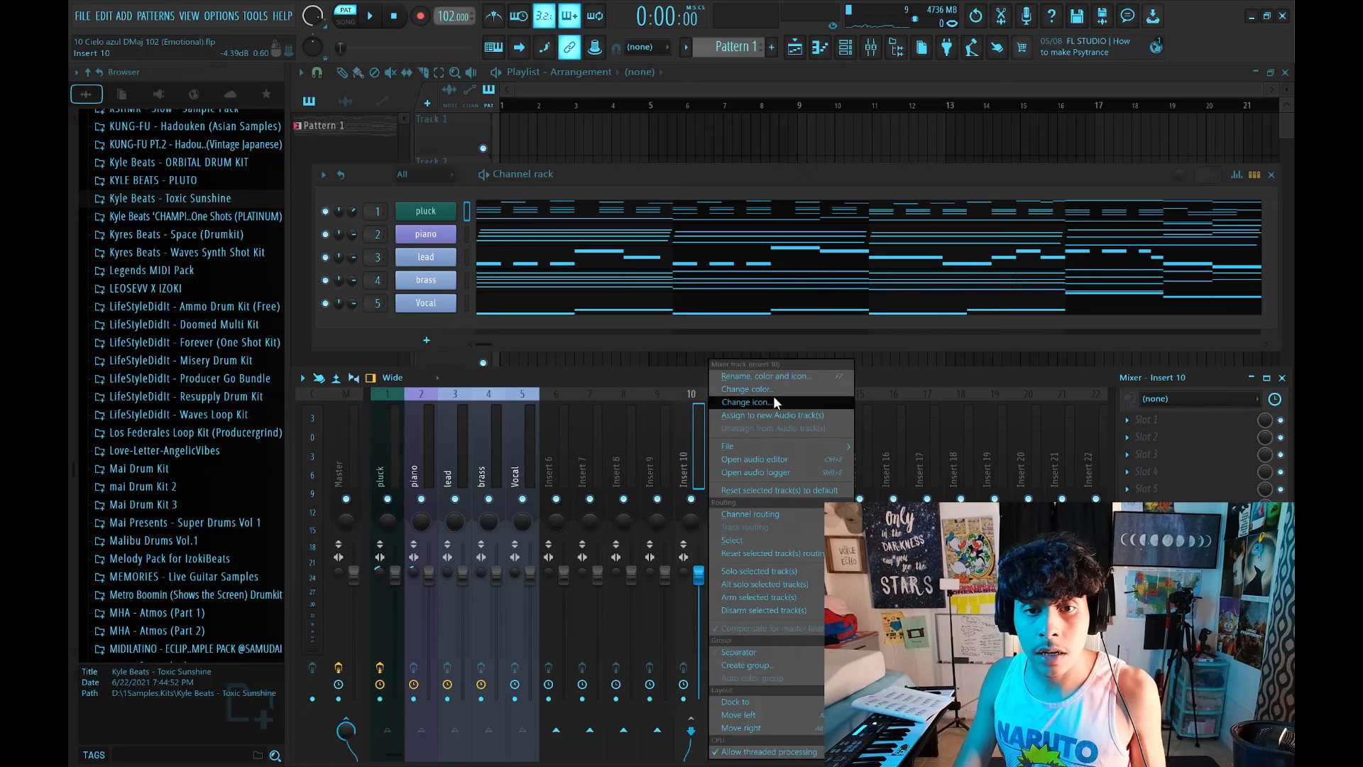
left_click(773, 395)
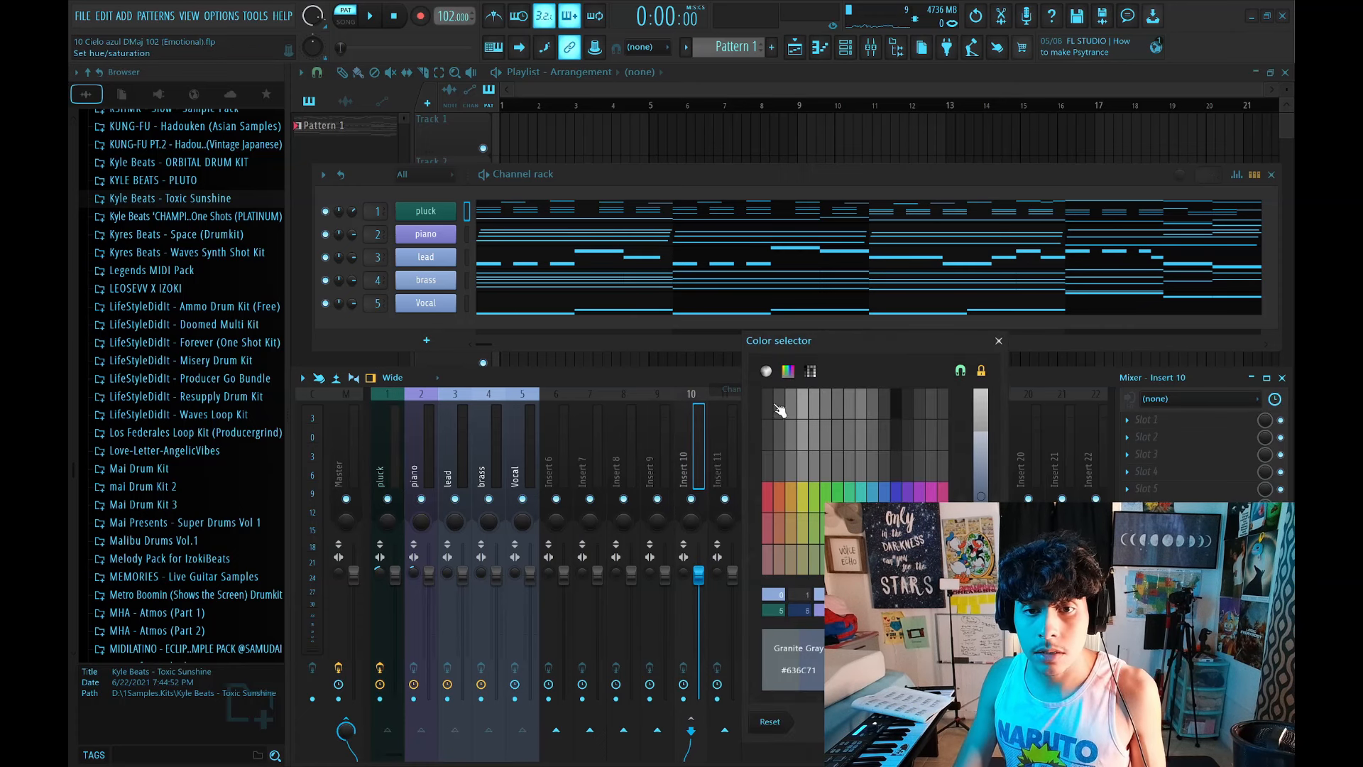
right_click(720, 431)
mouse_move(763, 446)
left_click(718, 445)
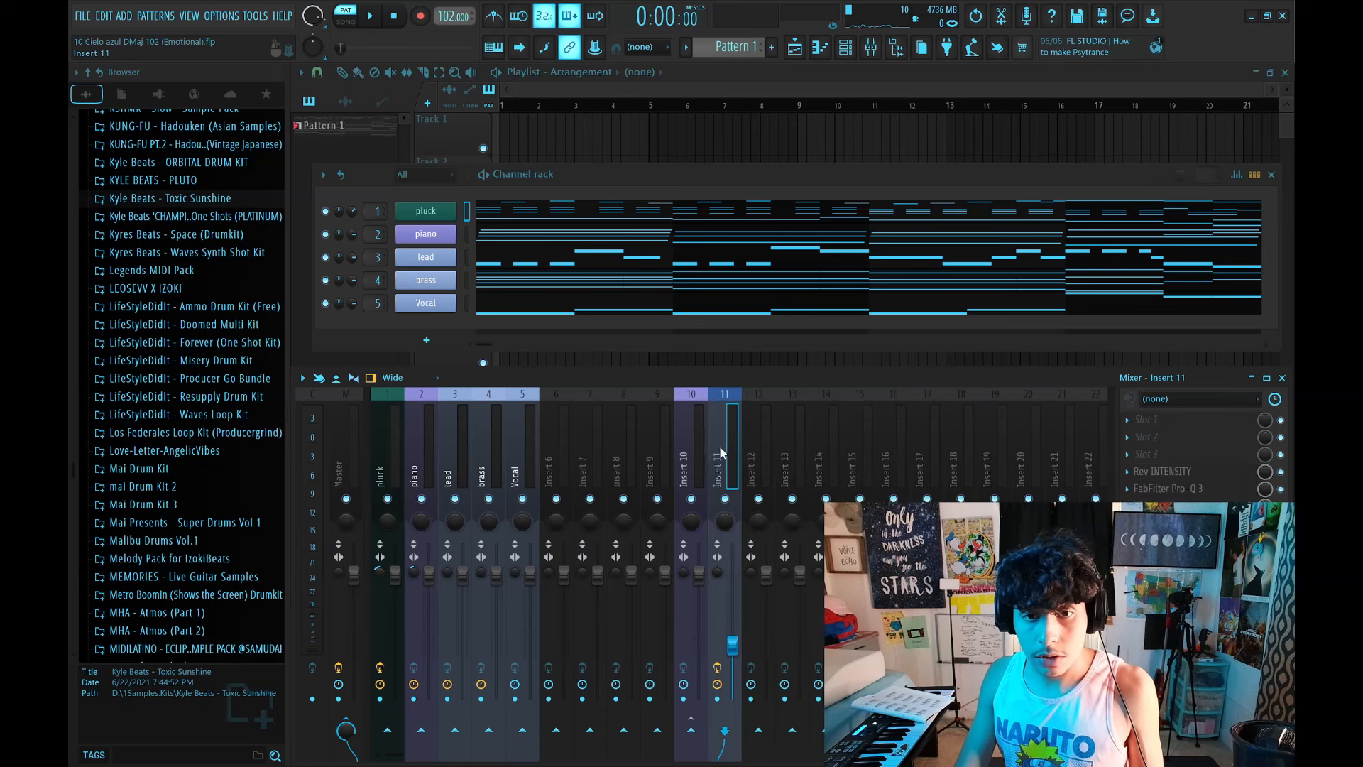
Adjust the stereo separation of the vocal, brass and lead mixer tracks, with the vocal about 31% separated.
left_click(420, 440)
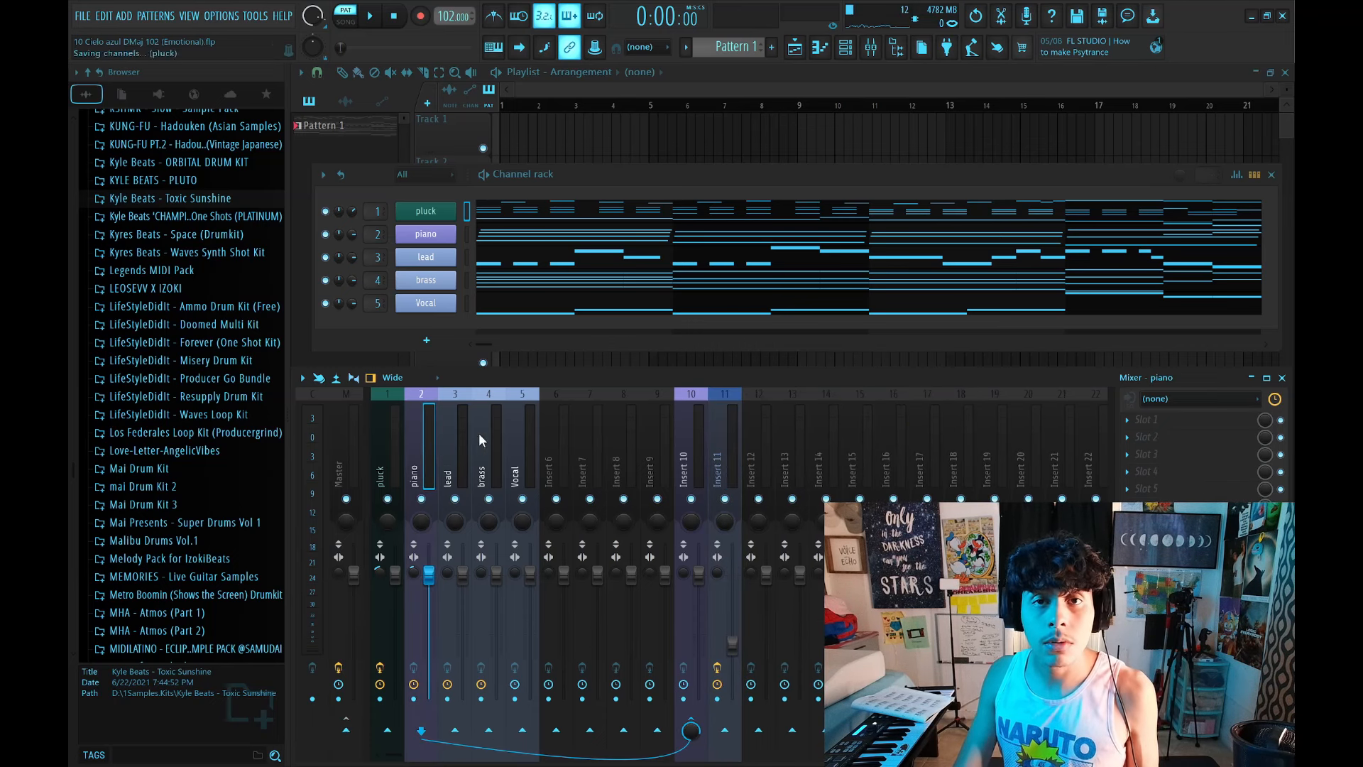
left_click(564, 414)
left_click_drag(515, 568, 516, 573)
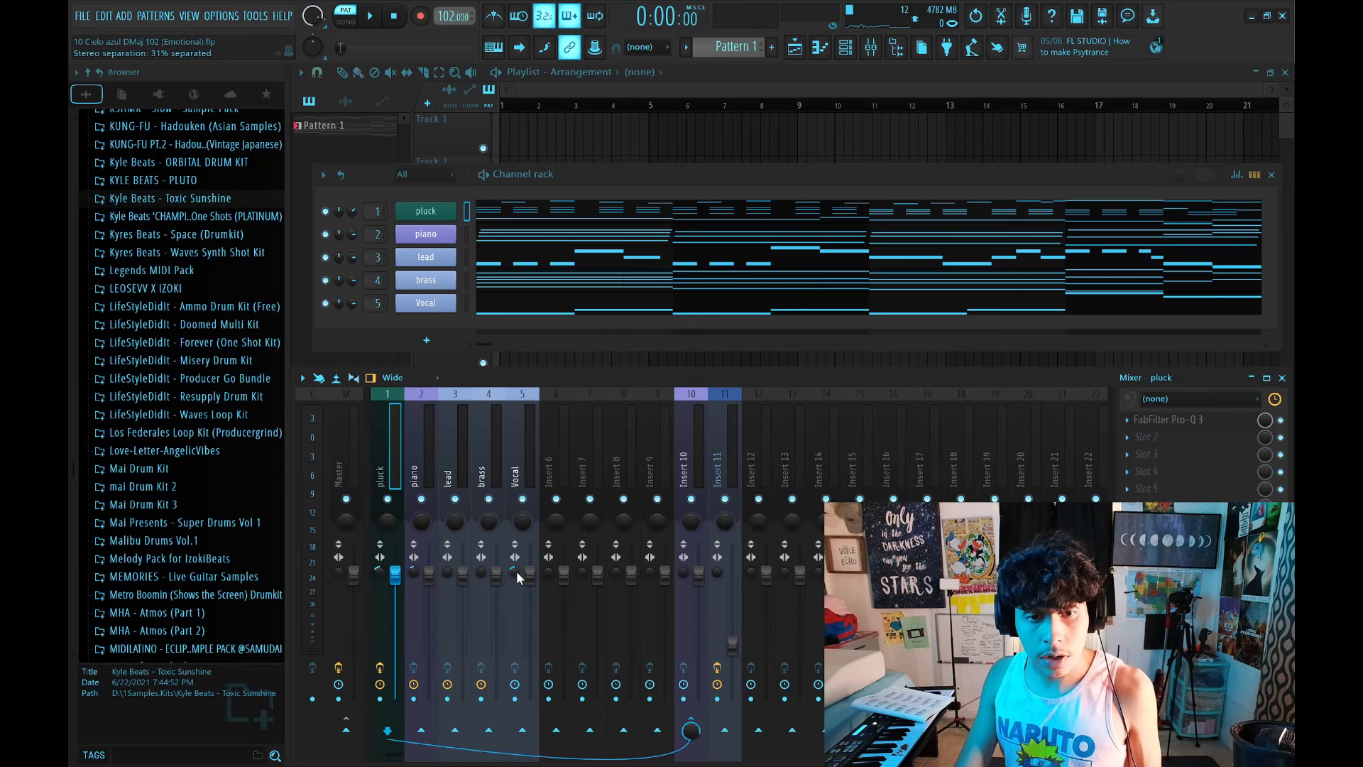
scroll(484, 572, "down", 3)
scroll(451, 573, "down", 3)
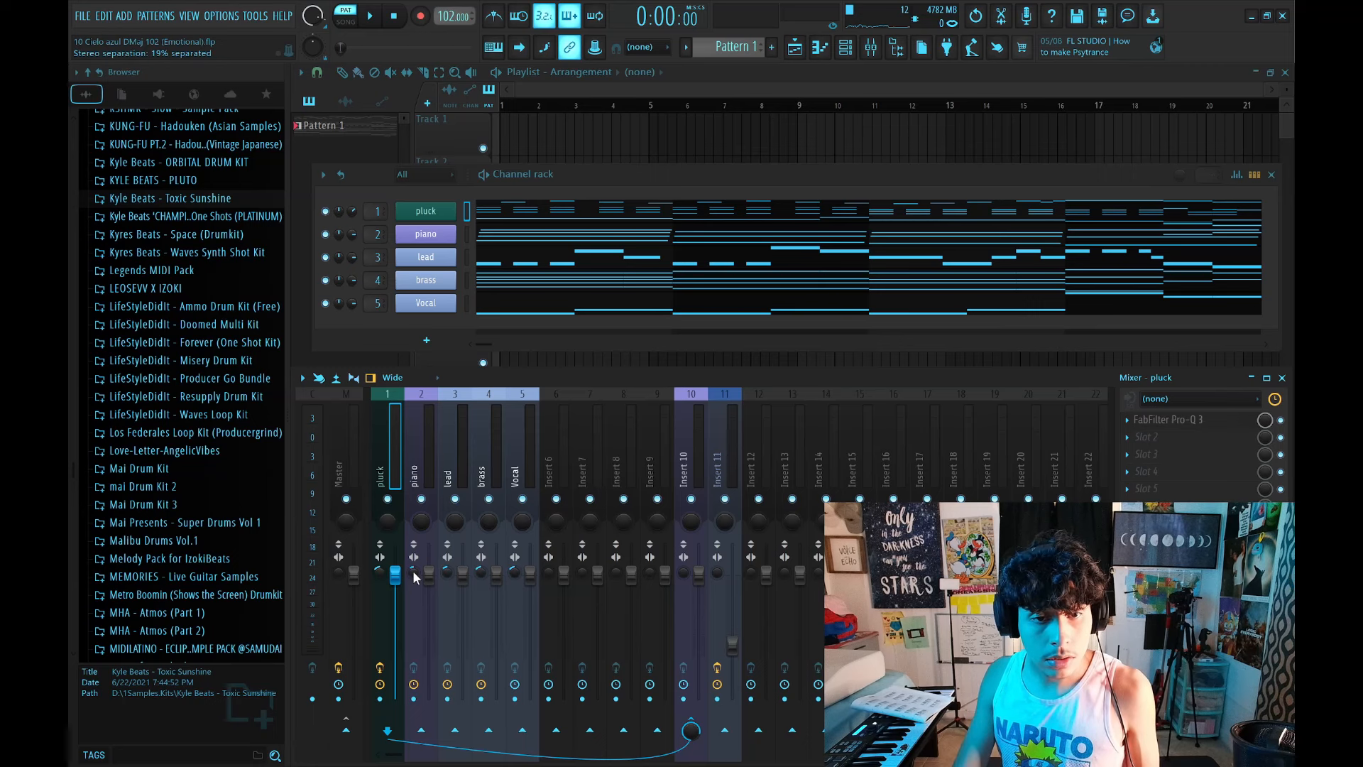
Solo the piano mixer track, lower its volume to about 95%, and lower the brass track to 89% during playback.
left_click(422, 455)
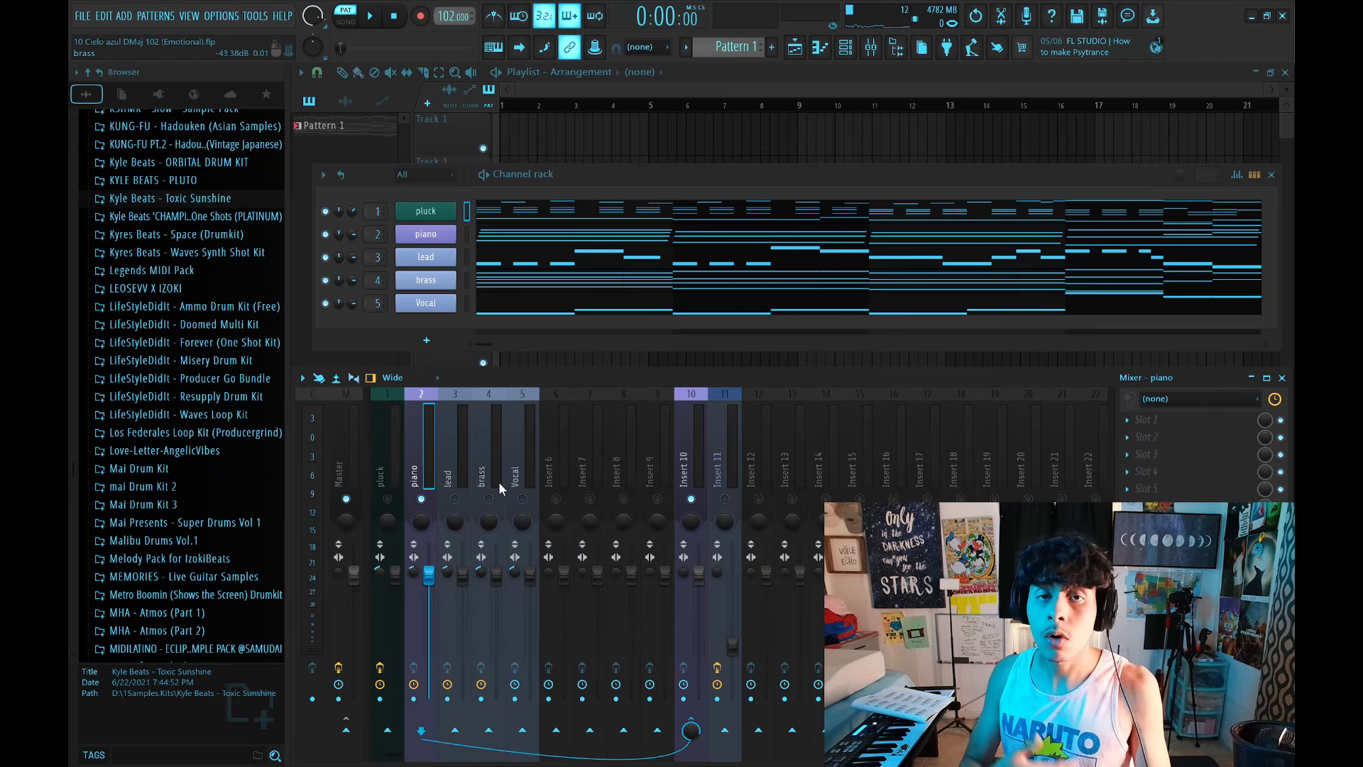
key("space")
key("space")
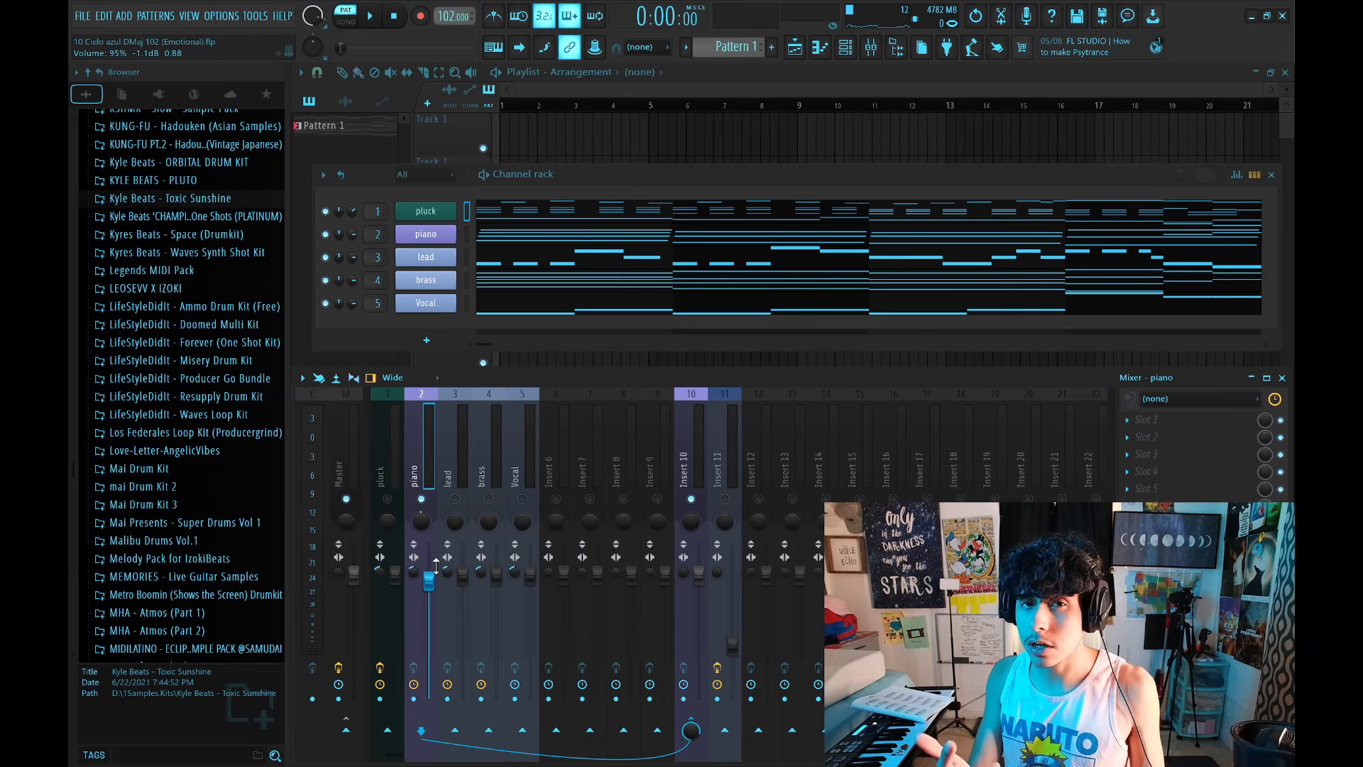
key("space")
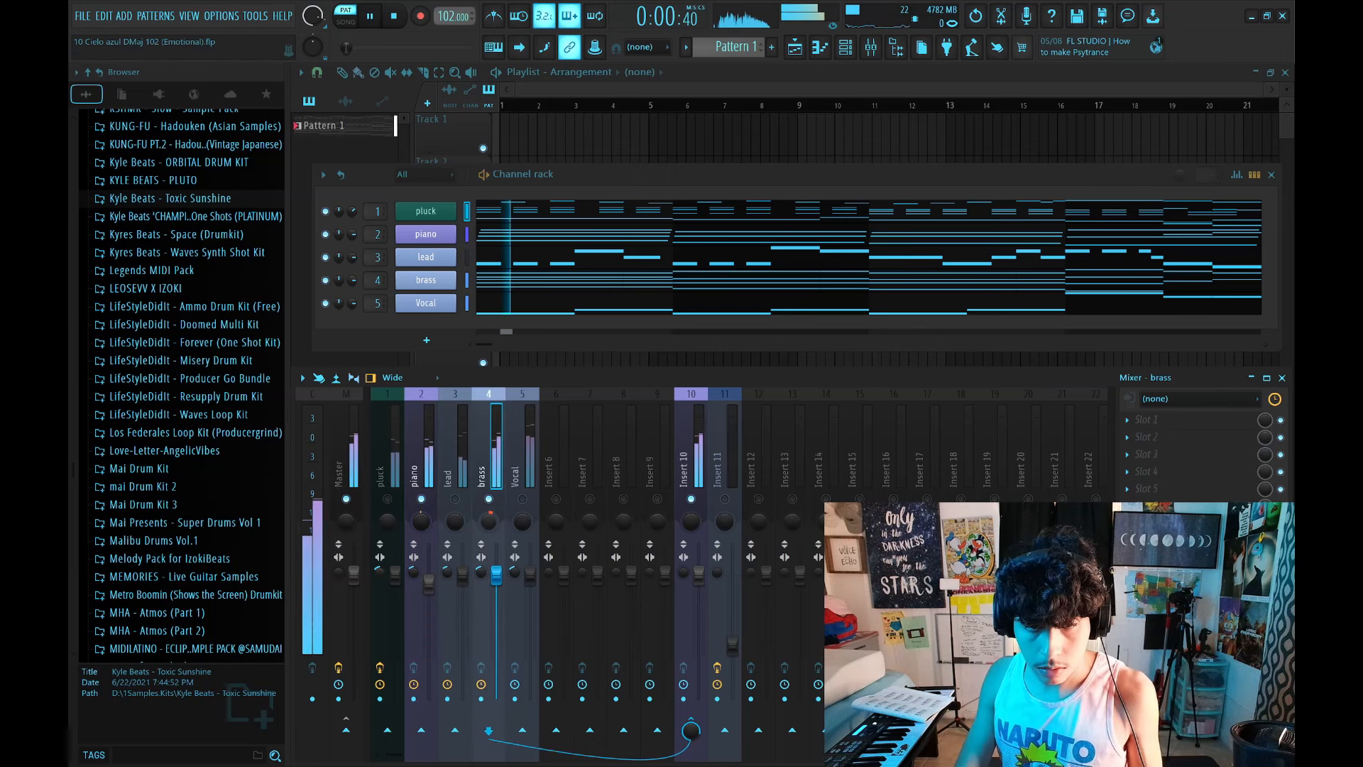
mouse_move(496, 574)
left_mouse_down()
mouse_move(496, 602)
mouse_move(497, 585)
left_mouse_up()
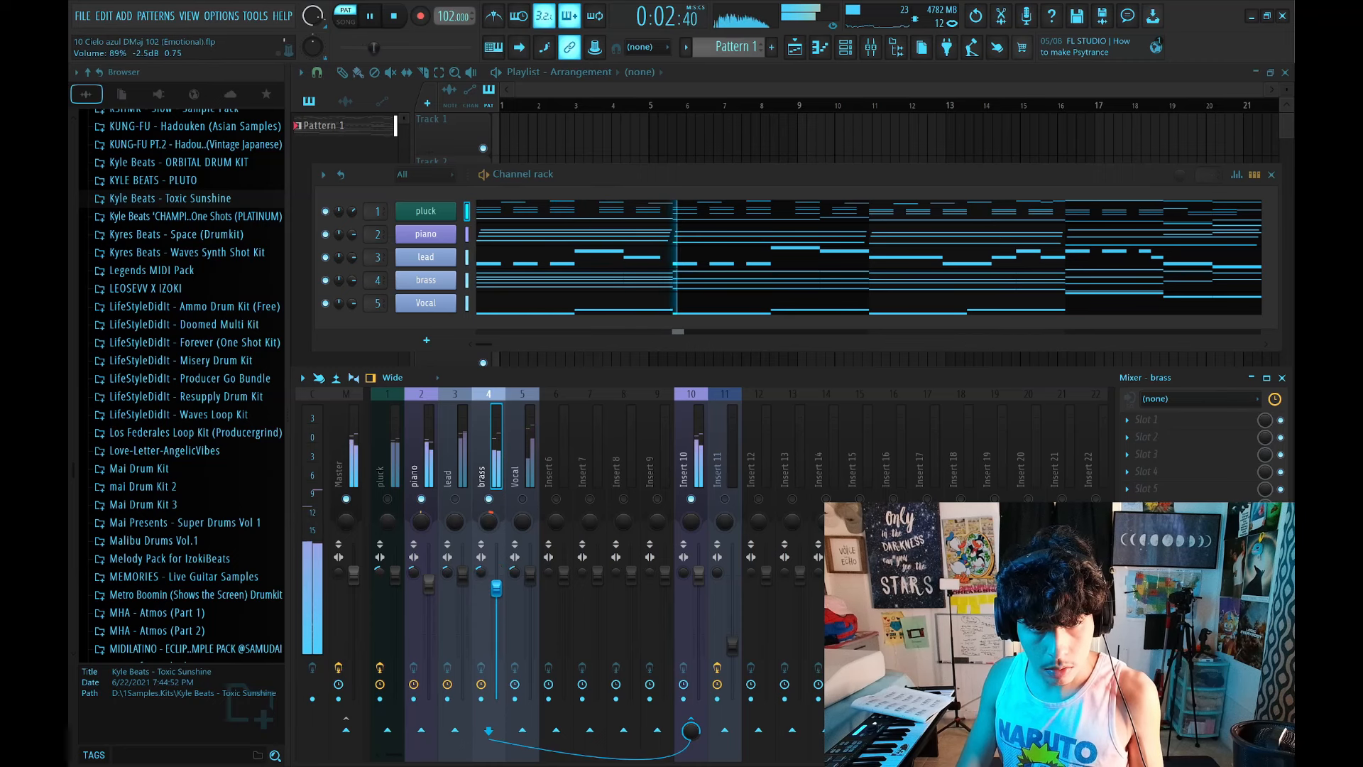
Set the lead channel's volume to 72% and trim its mixer fader slightly during playback.
left_click(463, 575)
key("space")
key("space")
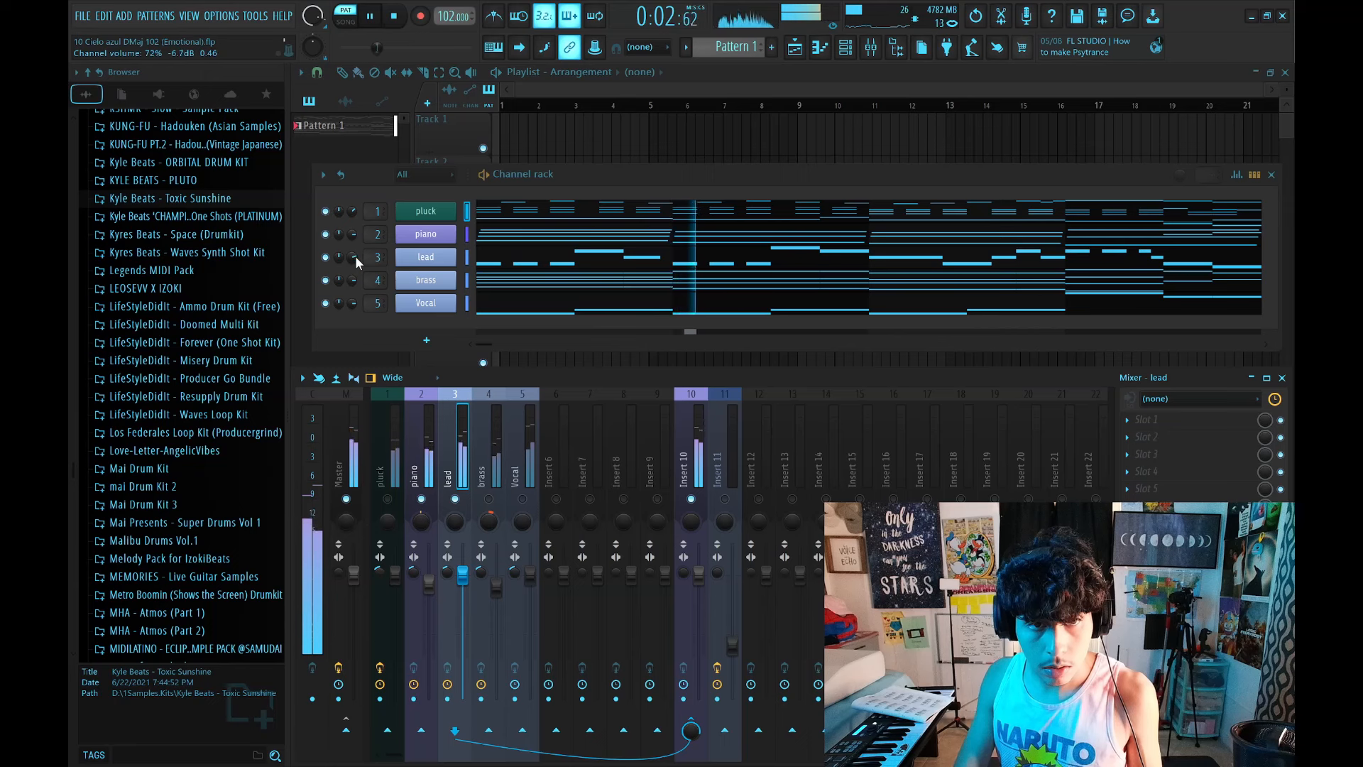
mouse_move(462, 575)
left_mouse_down()
mouse_move(462, 617)
mouse_move(462, 576)
left_mouse_up()
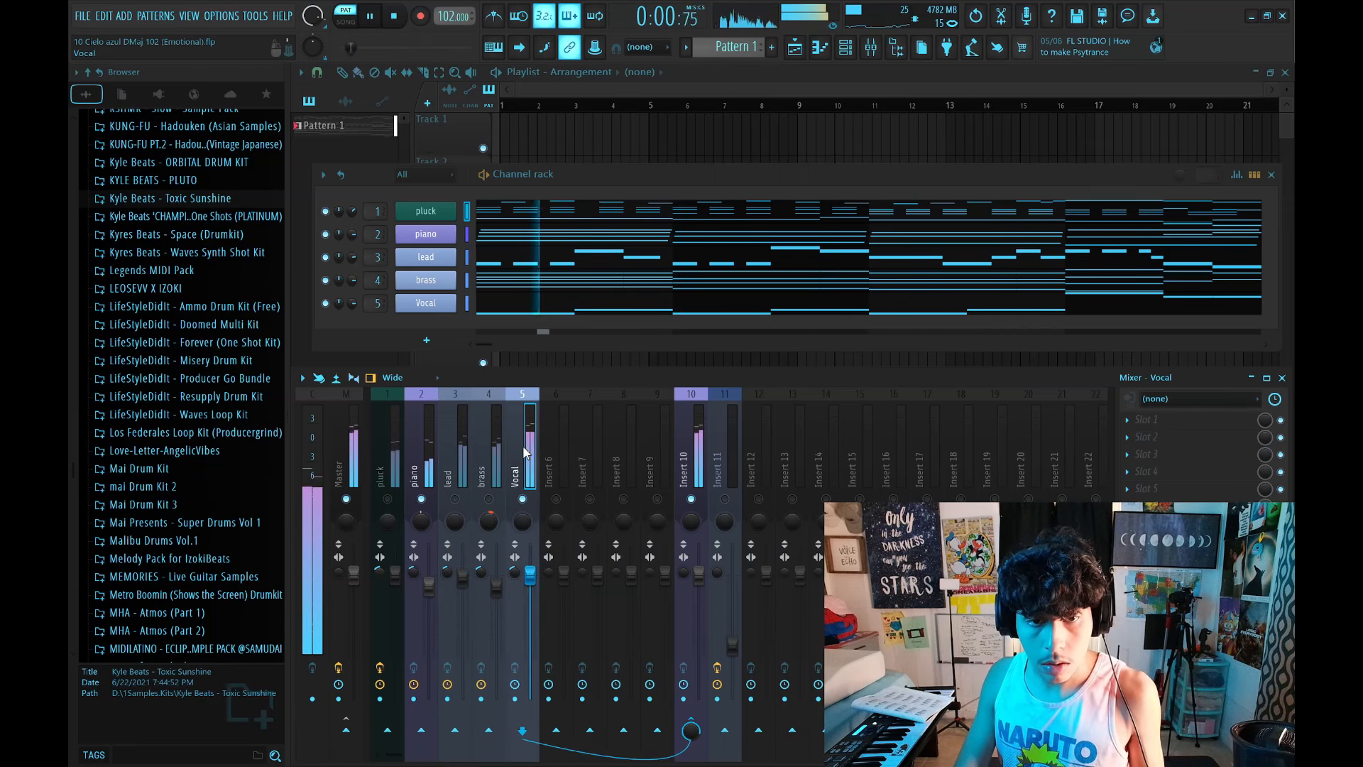
Set the Vocal instrument's master volume to 0.84 and lower the pluck mixer fader slightly.
left_click(426, 302)
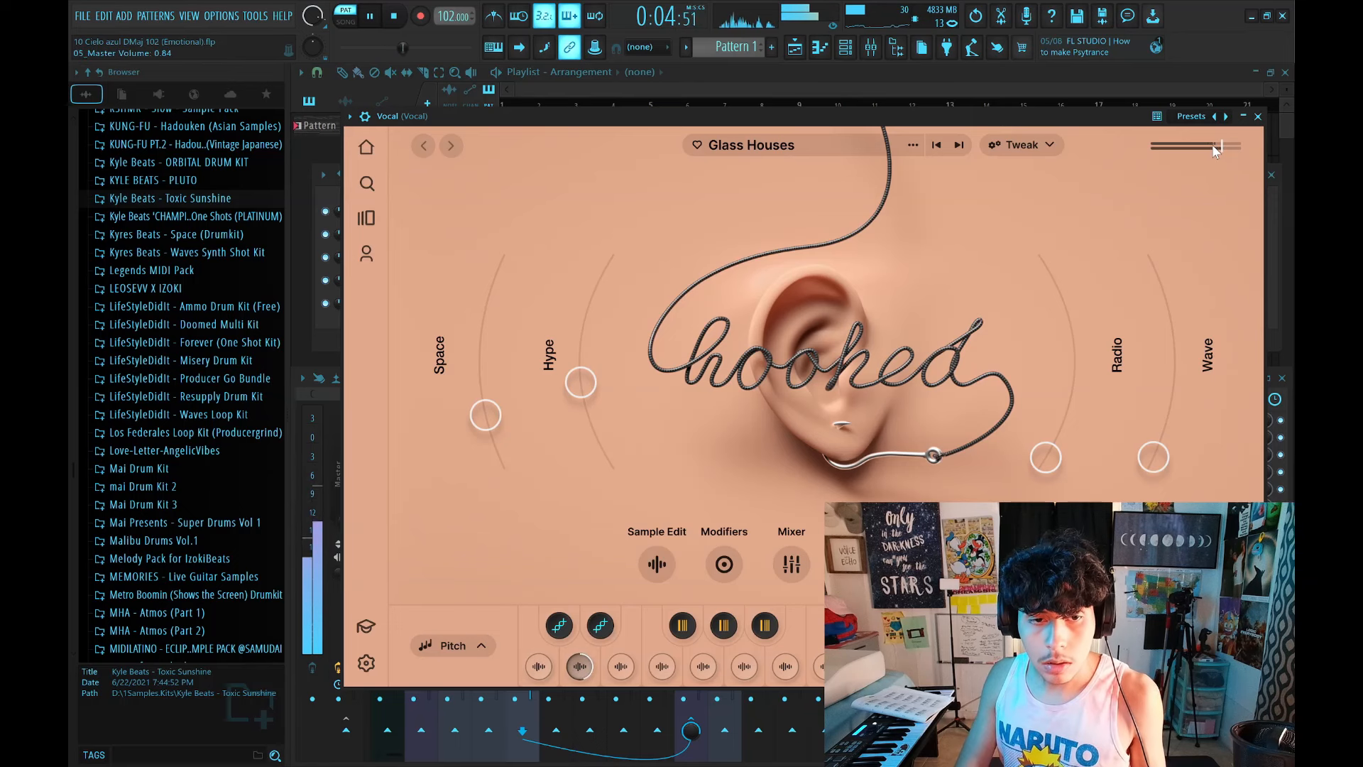
left_click(1257, 116)
left_click(395, 590)
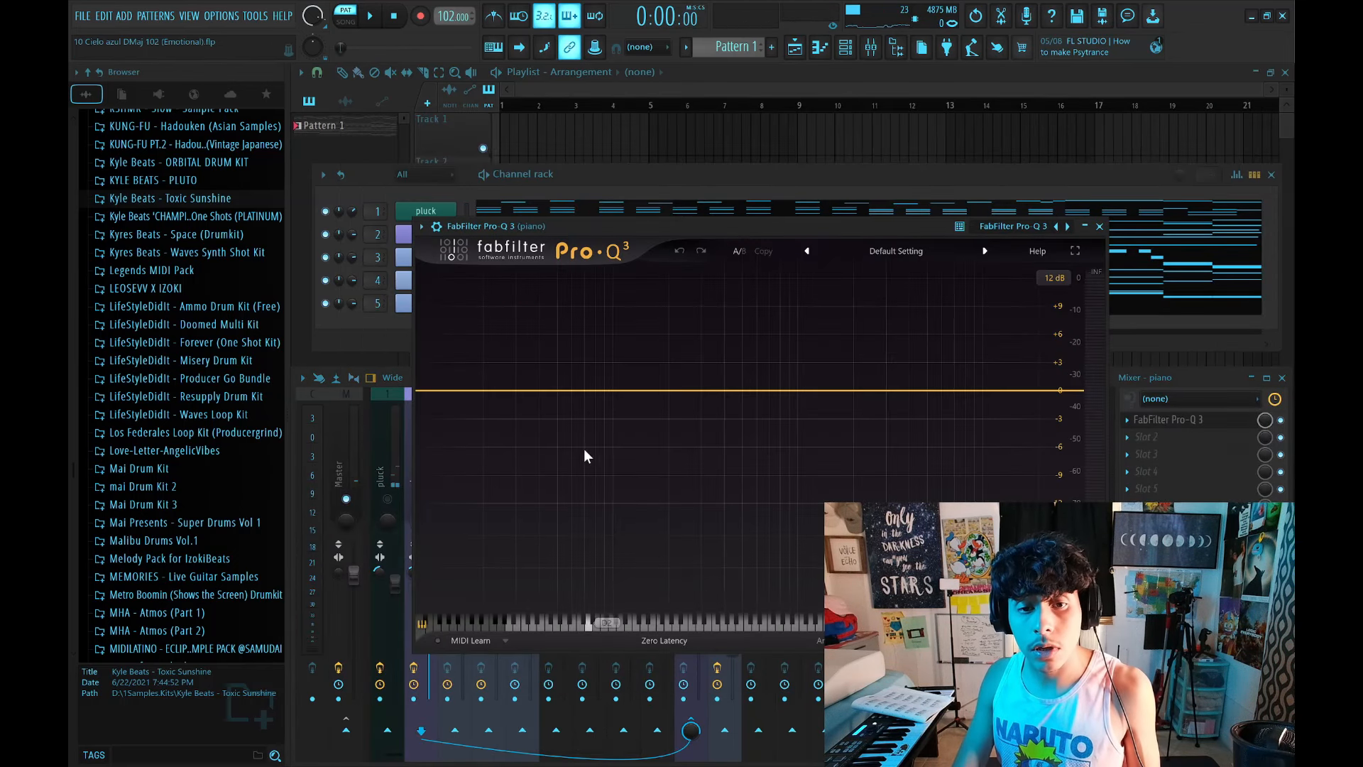
Shape the piano in FabFilter Pro-Q 3 with a 30 dB/oct low cut and a 12 dB/oct high cut.
key("space")
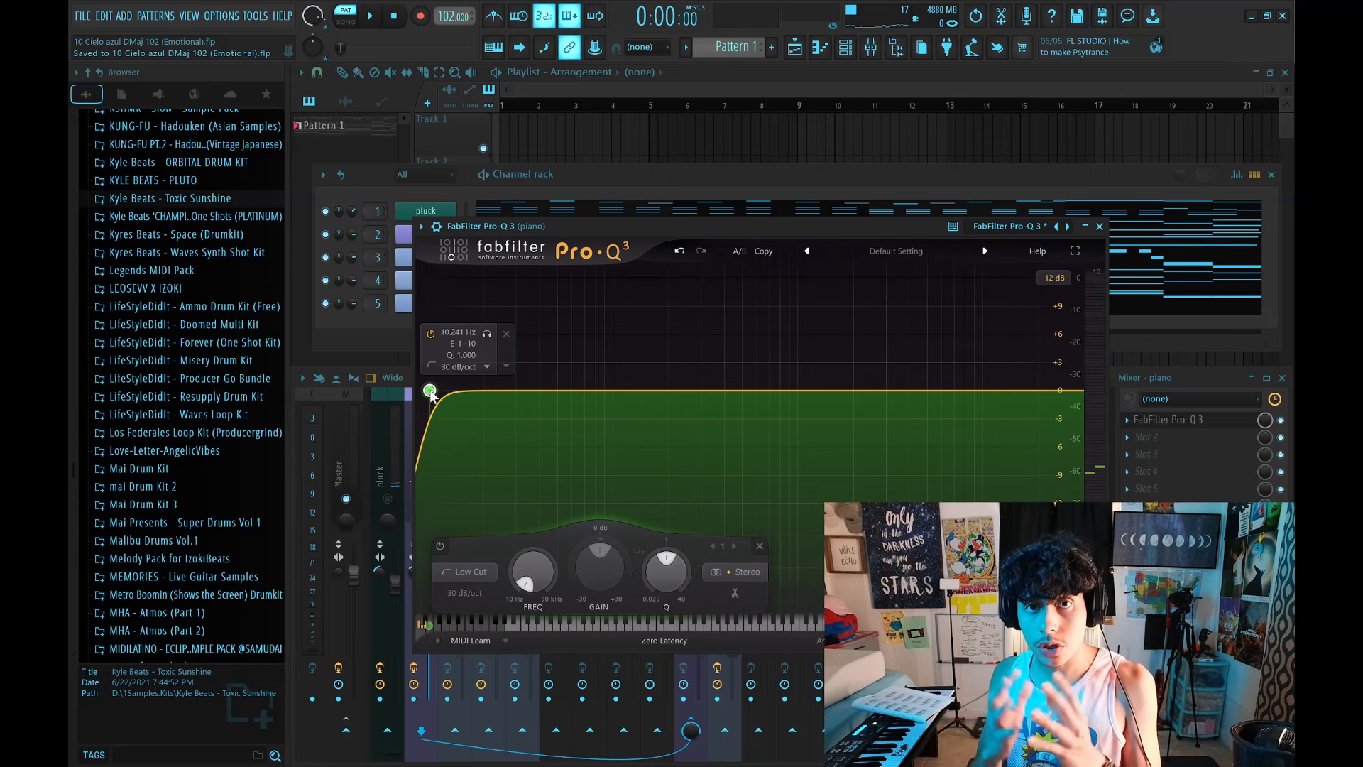
key("space")
left_click_drag(430, 392, 545, 391)
double_click(1056, 390)
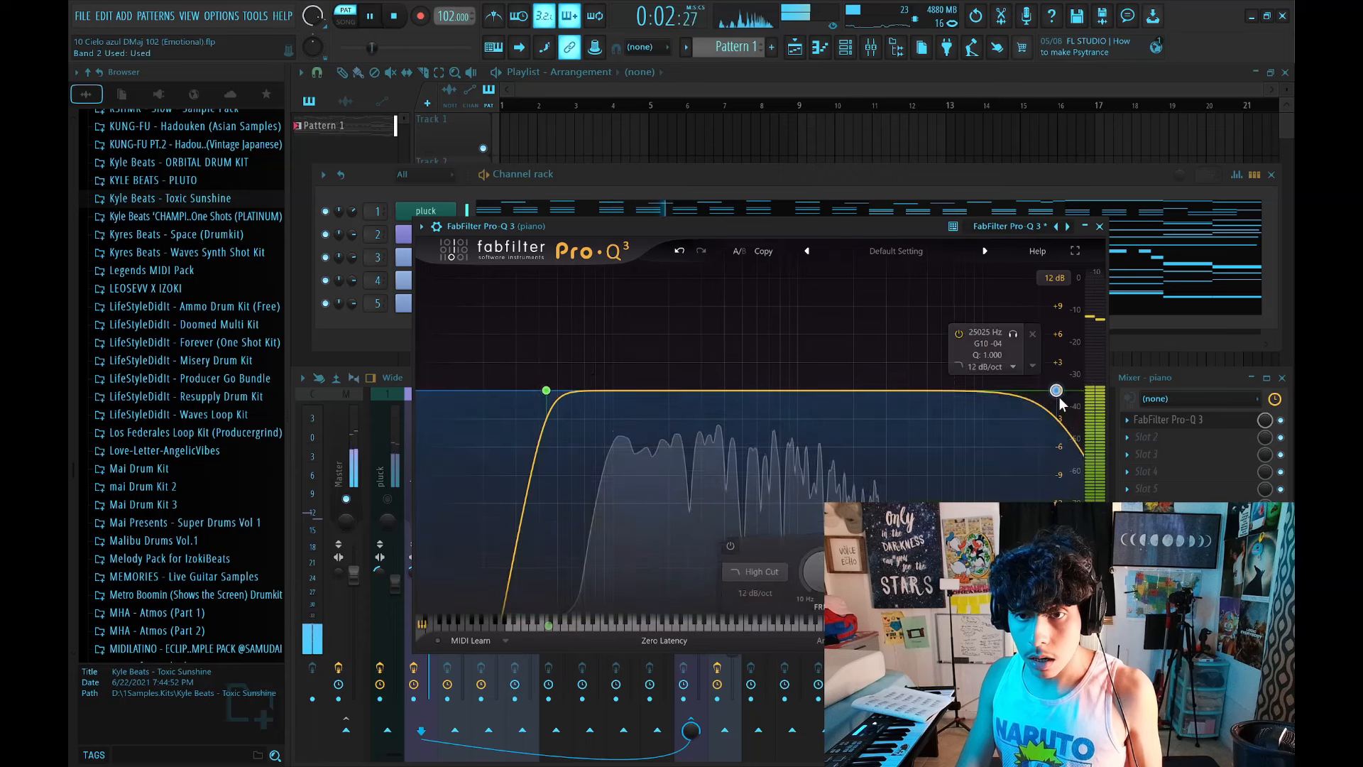
left_click_drag(1055, 390, 983, 392)
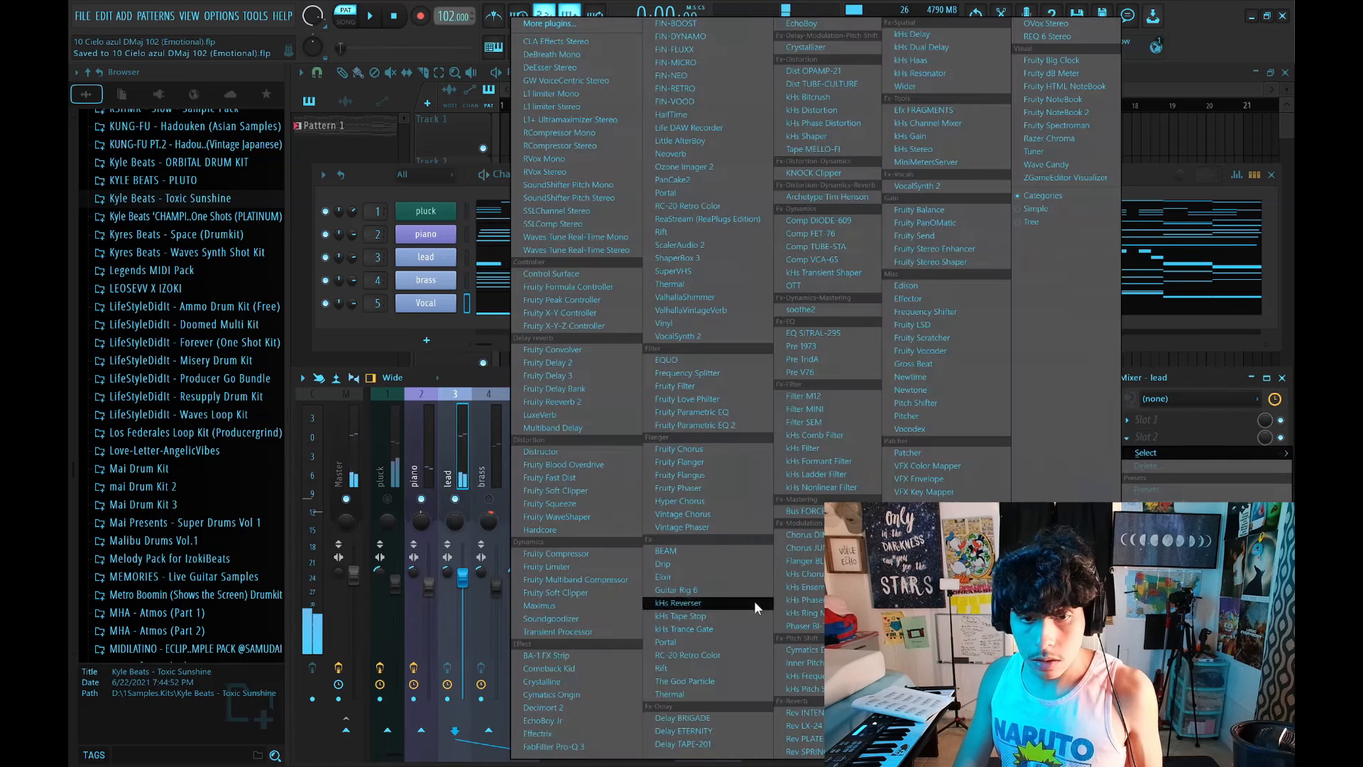
Load FabFilter Pro-Q 3 on the lead track and sweep a 30 dB/oct low cut upward during playback.
left_click(754, 601)
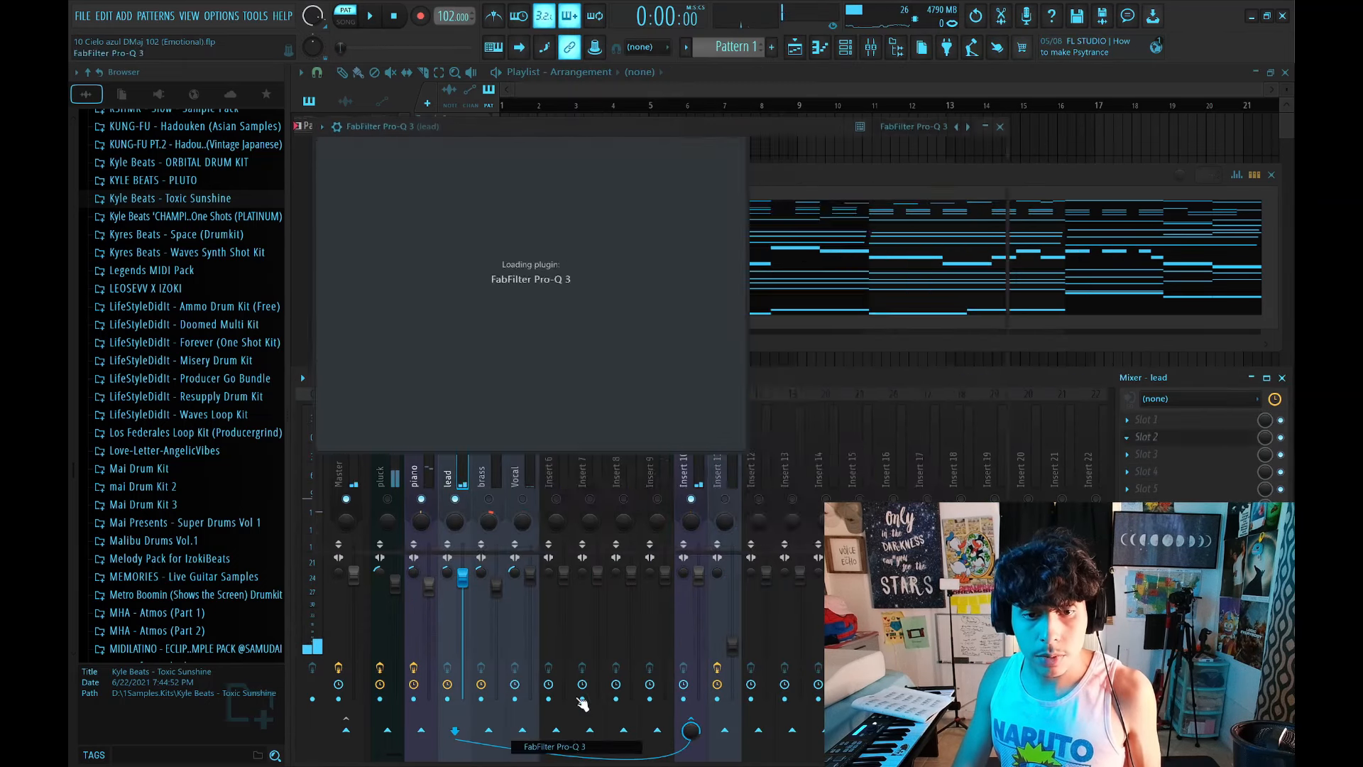
double_click(353, 291)
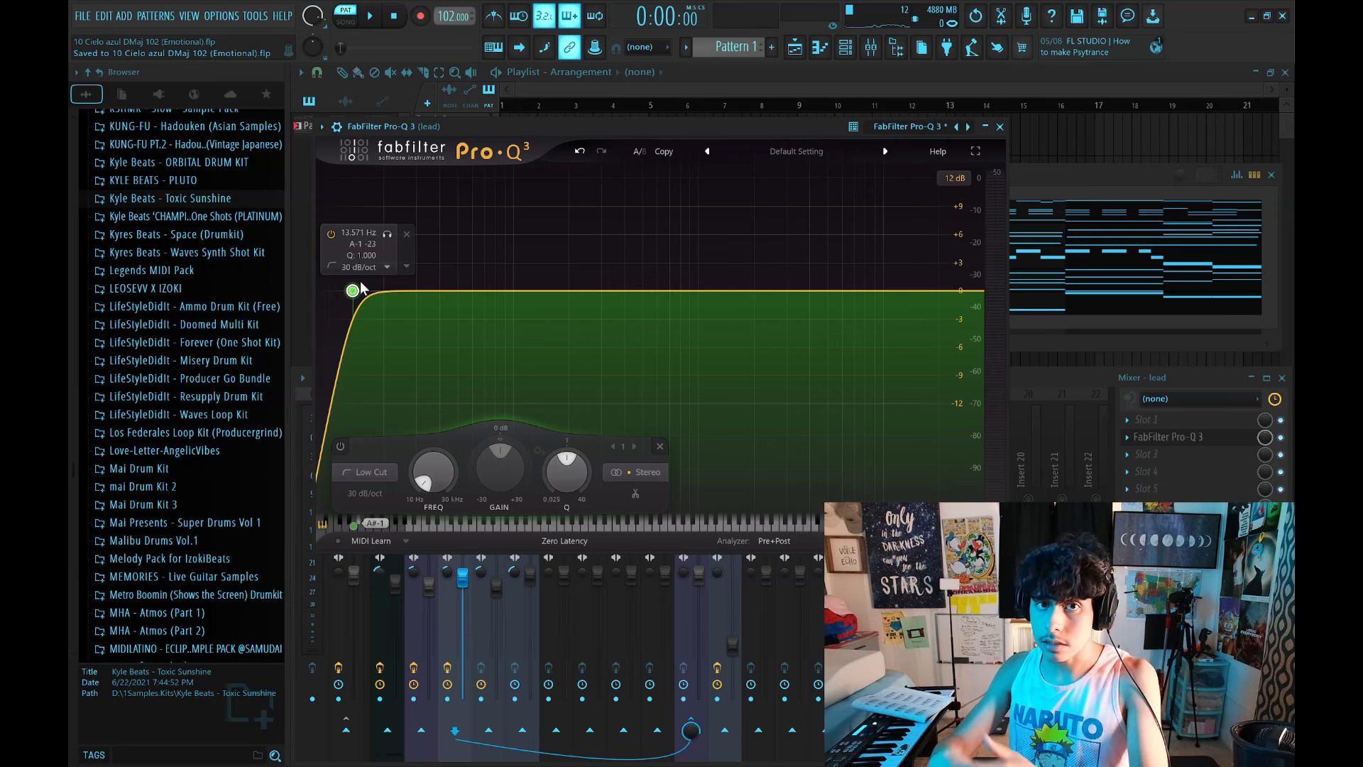
key("space")
left_click_drag(355, 291, 622, 303)
left_click_drag(640, 235, 652, 238)
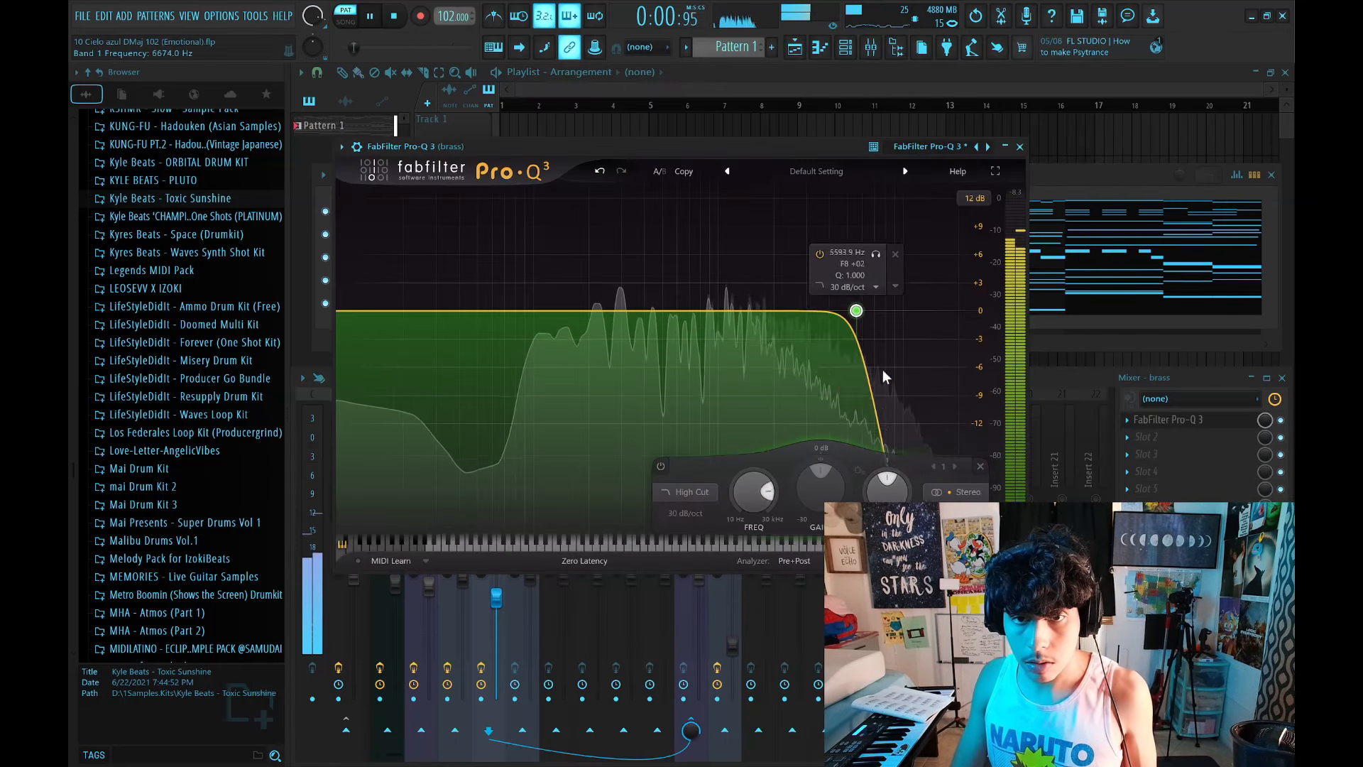
Add a low cut to the brass track's FabFilter Pro-Q 3 and fine-tune its high cut.
left_click_drag(330, 312, 402, 311)
left_click_drag(928, 310, 923, 312)
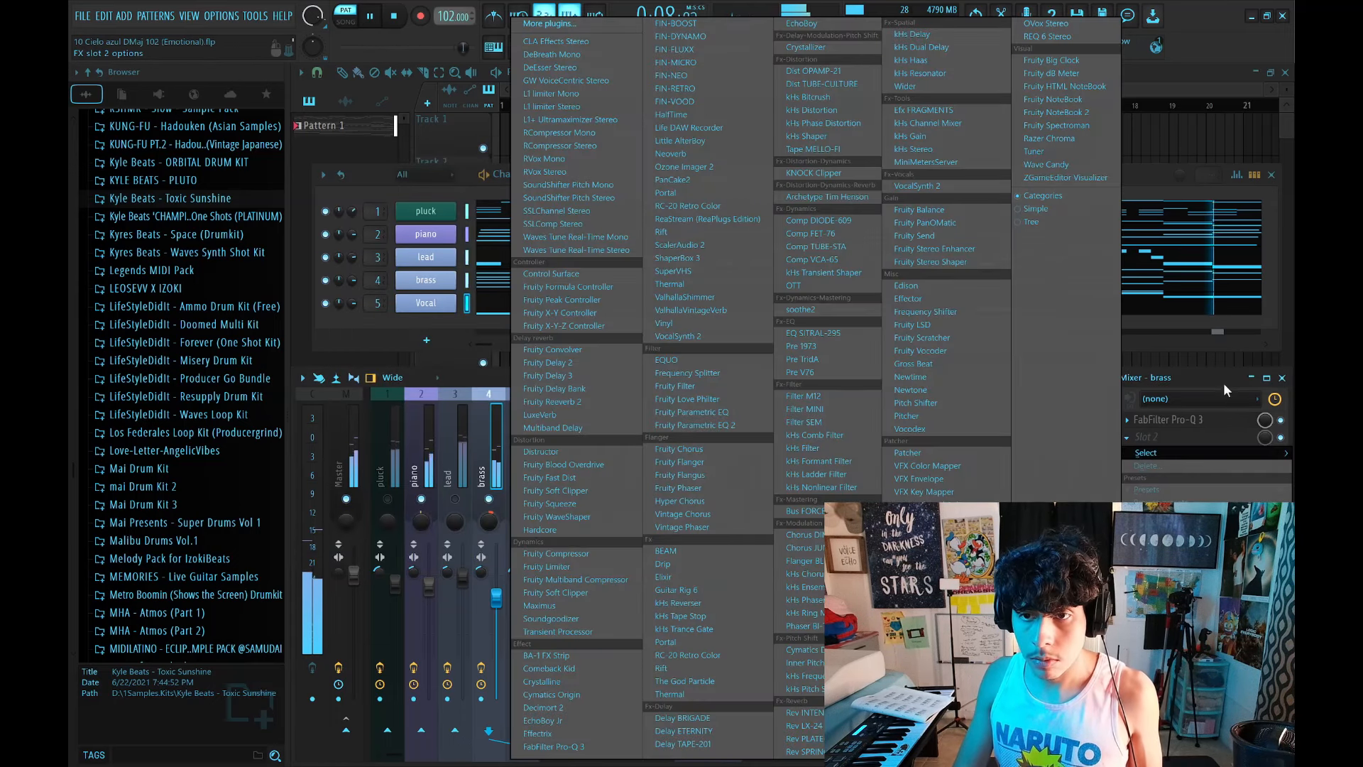
Load BA-1 FX Strip on the brass mixer track and save the project.
left_click(543, 655)
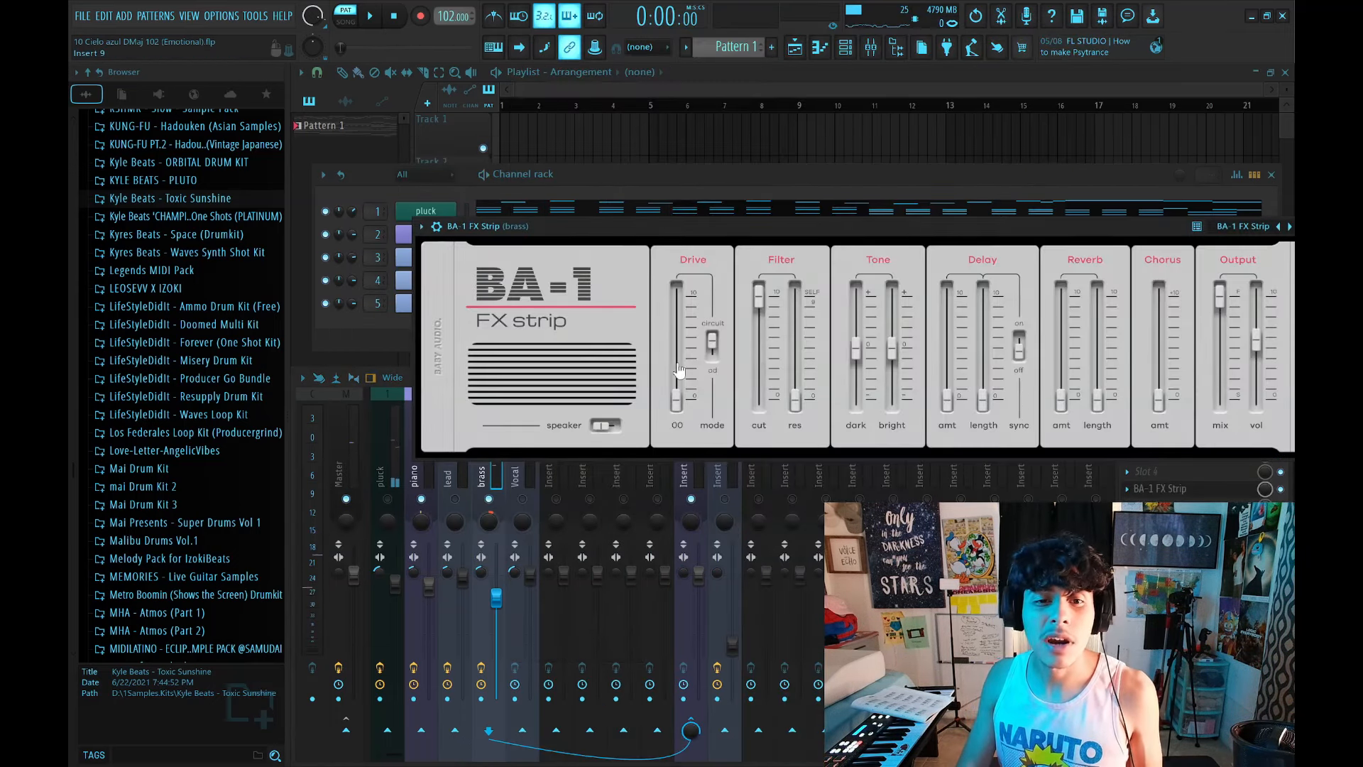
key("ctrl+s")
left_click_drag(637, 233, 568, 168)
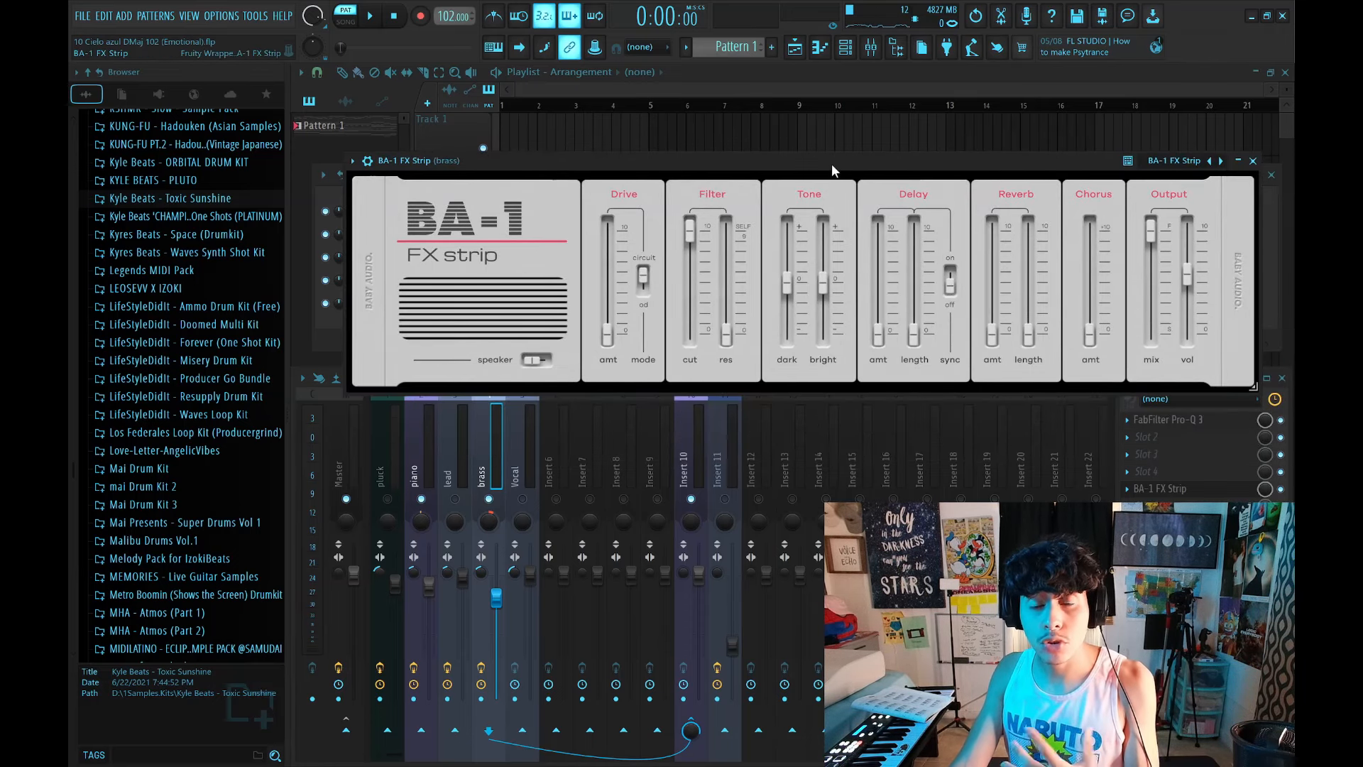
Raise the reverb and chorus amounts and lower the bright tone in the brass track's BA-1 FX Strip.
left_click_drag(832, 166, 807, 146)
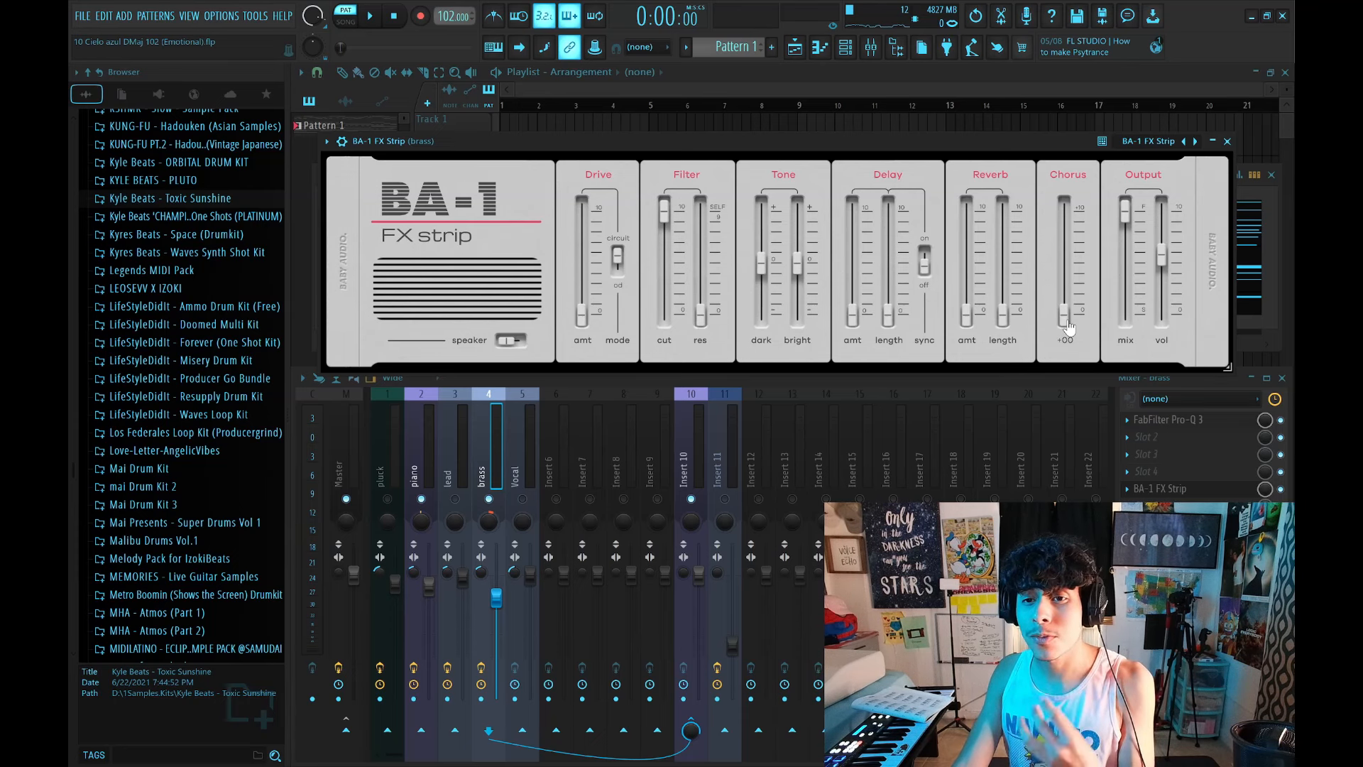
left_click_drag(967, 230, 967, 308)
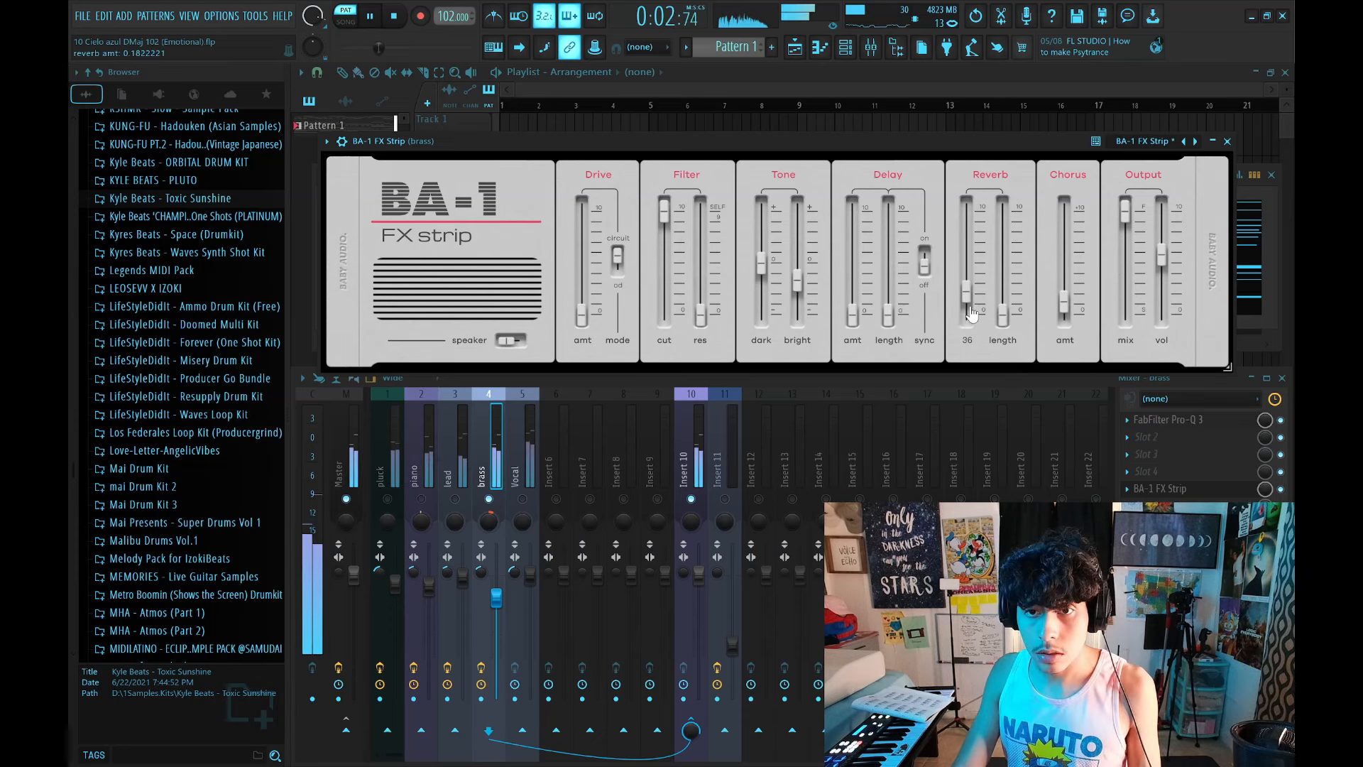
mouse_move(1065, 326)
left_mouse_down()
mouse_move(1064, 236)
mouse_move(1066, 328)
left_mouse_up()
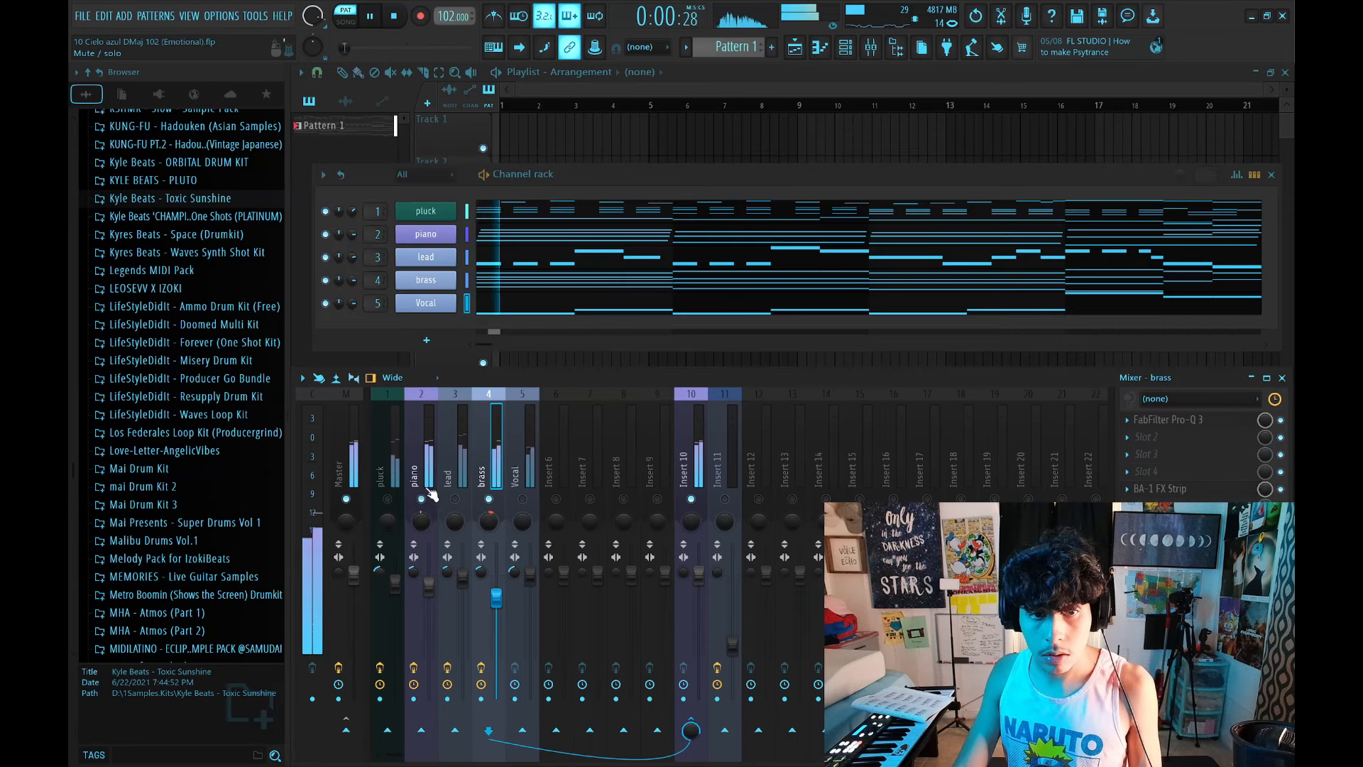
Move BA-1 FX Strip directly below the EQ on the brass track, check the piano's mute during playback and save the project.
left_click(422, 498)
key("ctrl+s")
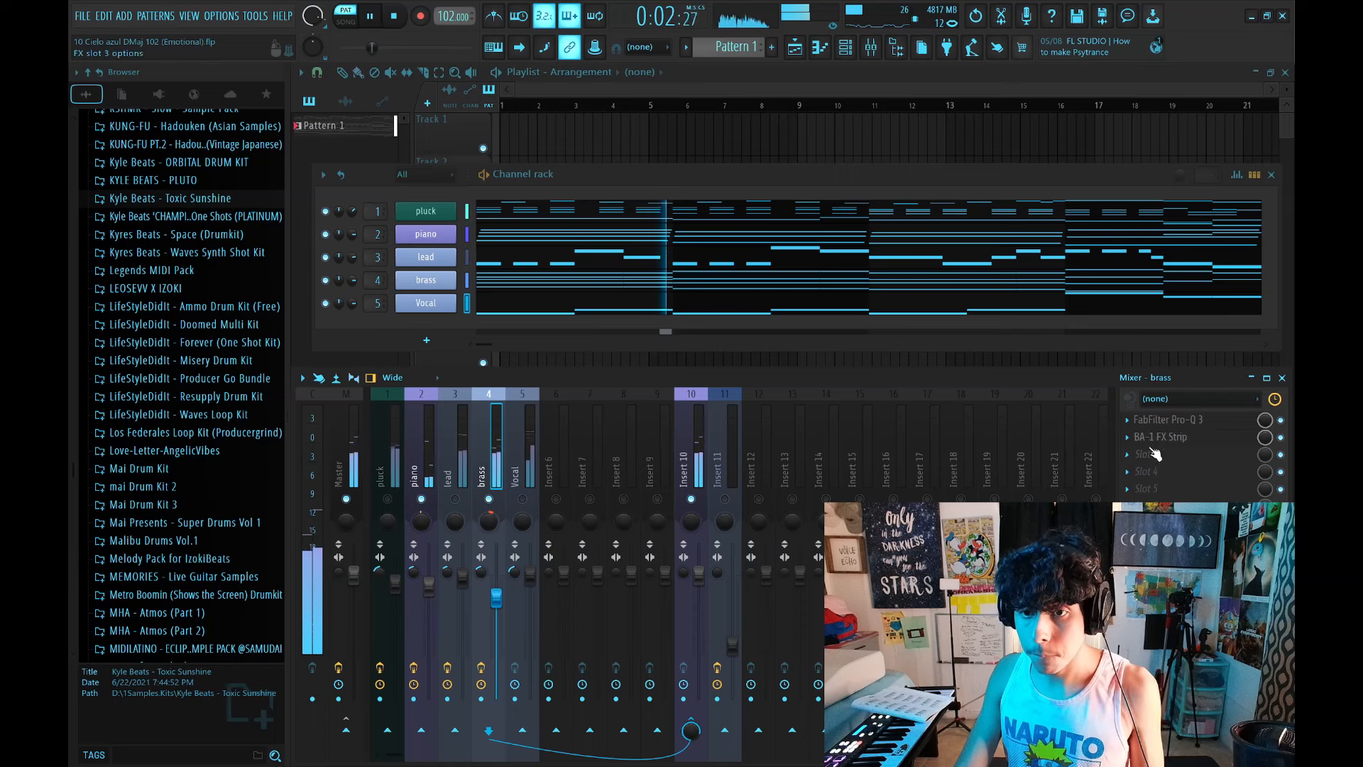
left_click(1143, 454)
mouse_move(1145, 464)
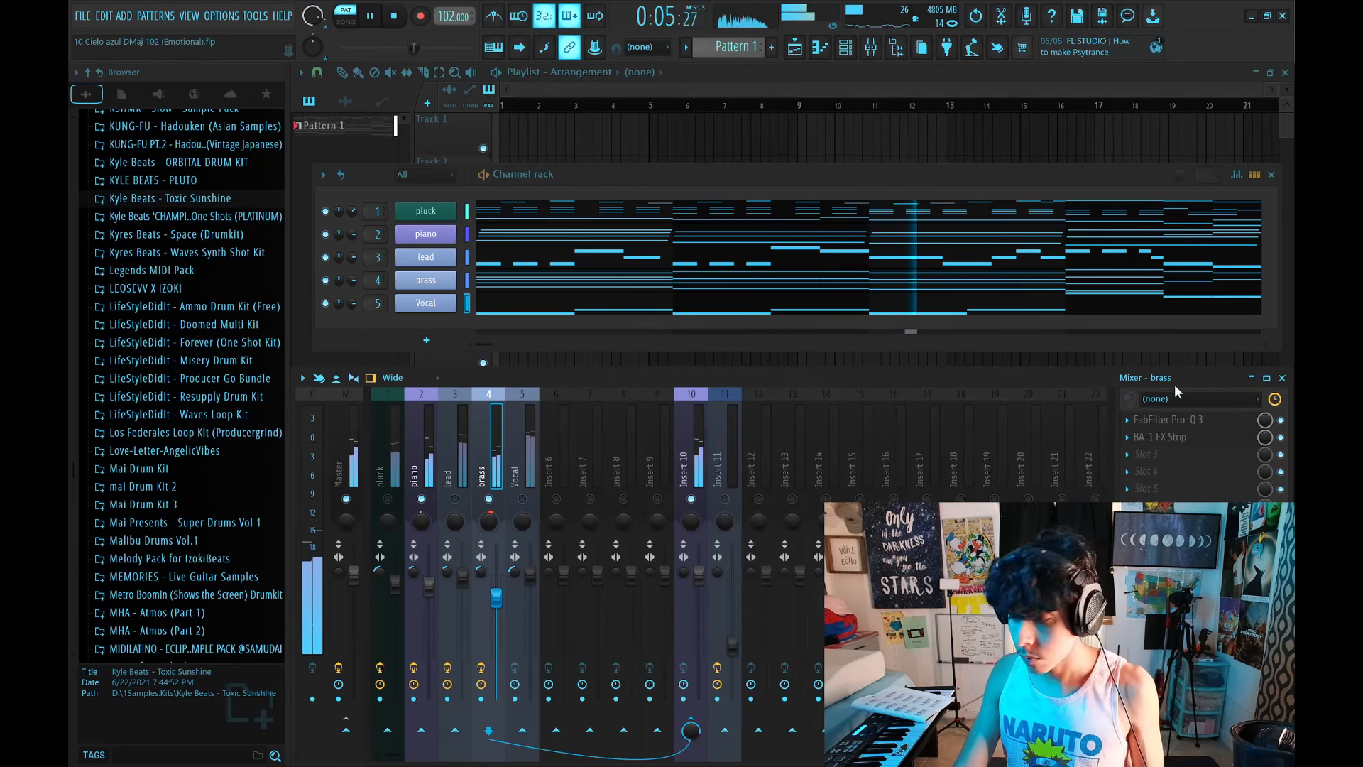
key("space")
Load the COOL VOCAL THING mixer track state on the Vocal track and move its FabFilter Pro-Q 3 to the first slot.
left_click(513, 449)
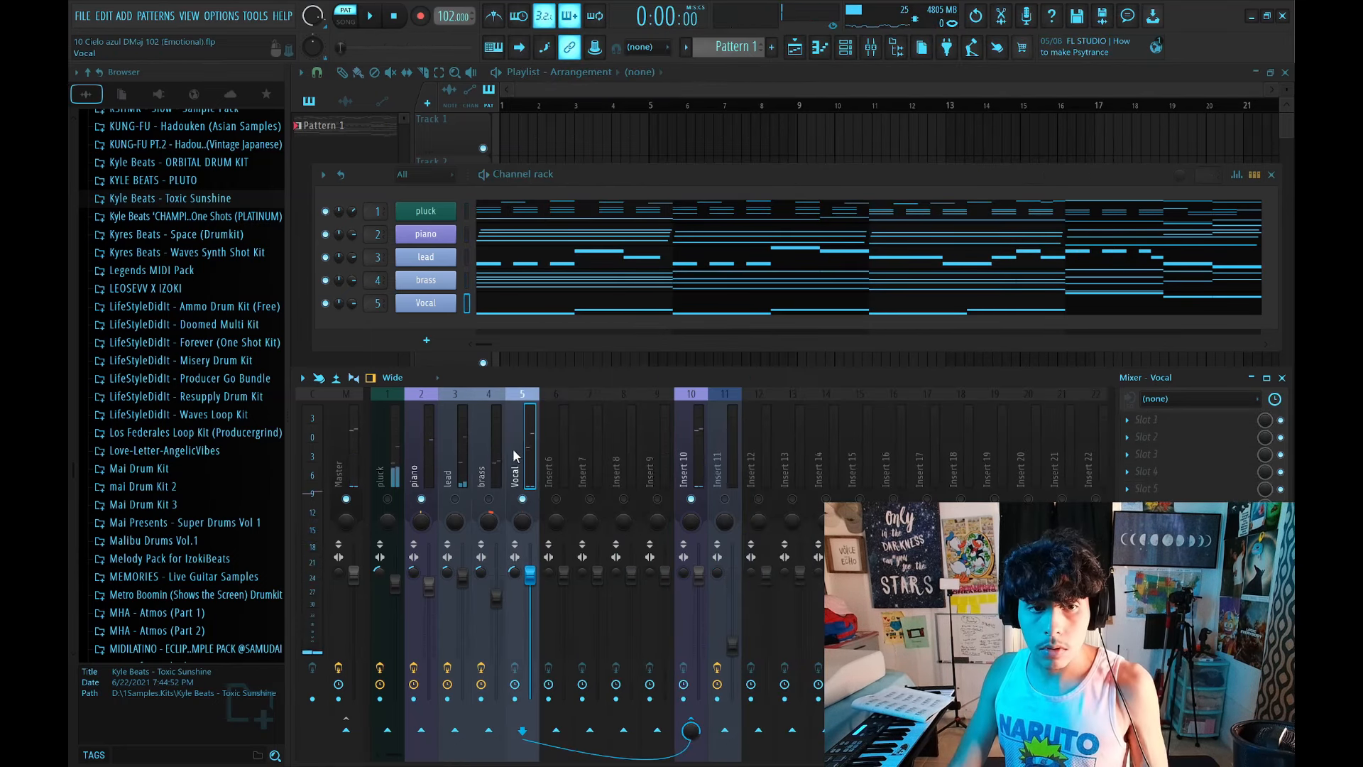
right_click(509, 475)
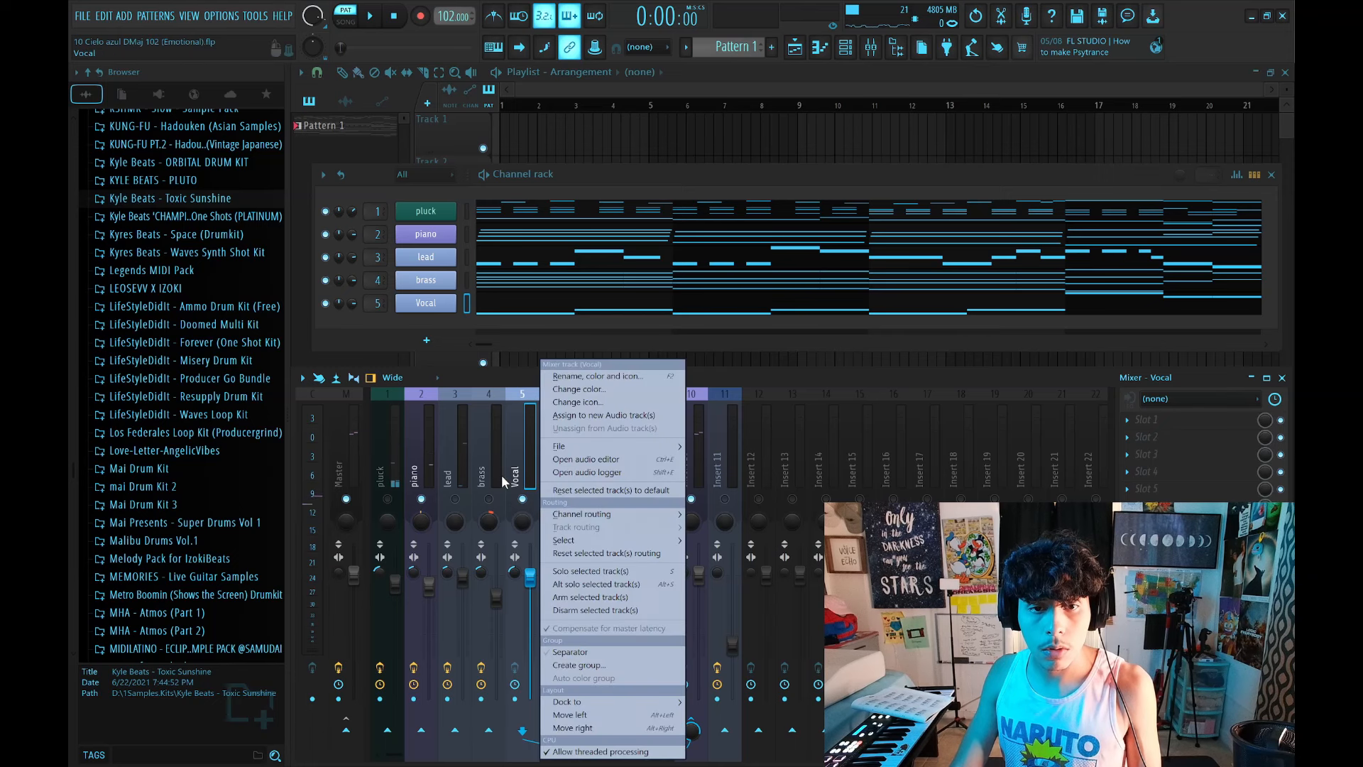
mouse_move(560, 448)
left_click(712, 485)
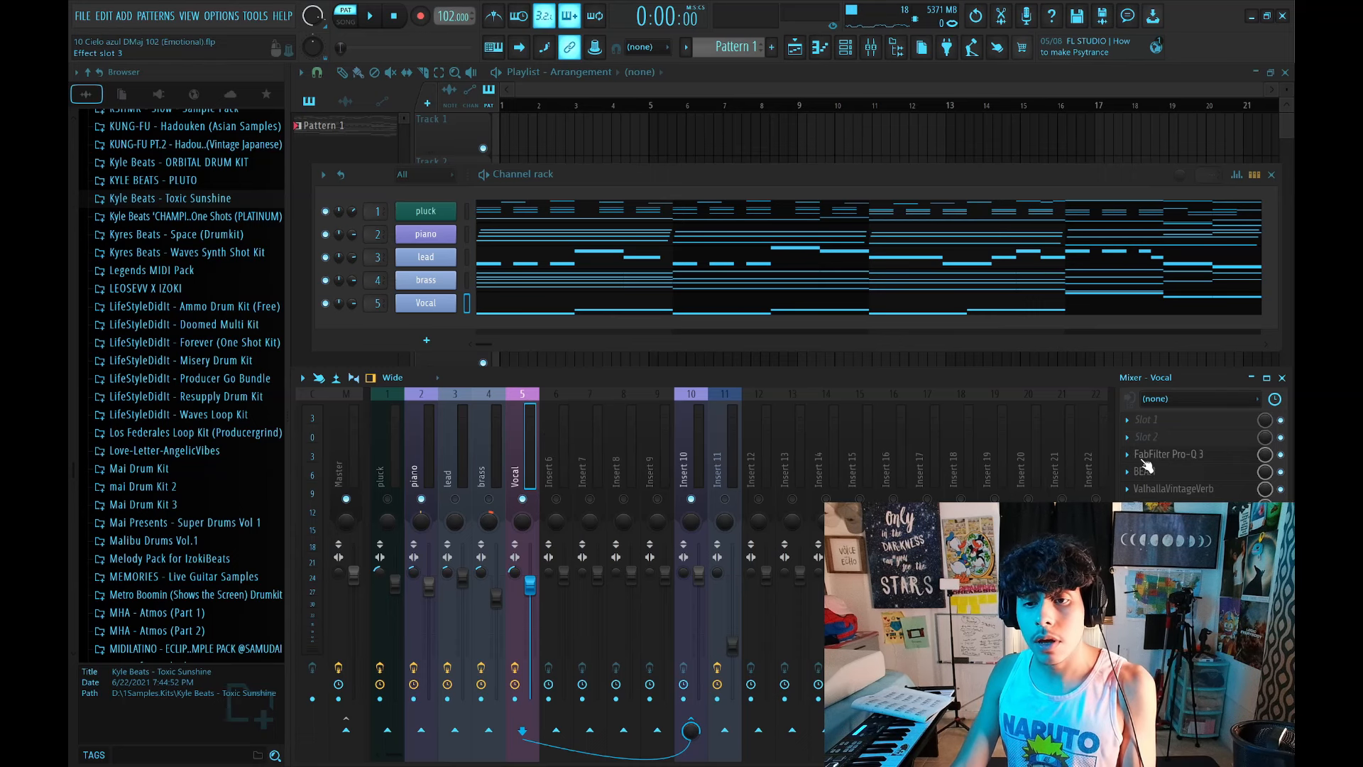
right_click(531, 462)
mouse_move(568, 446)
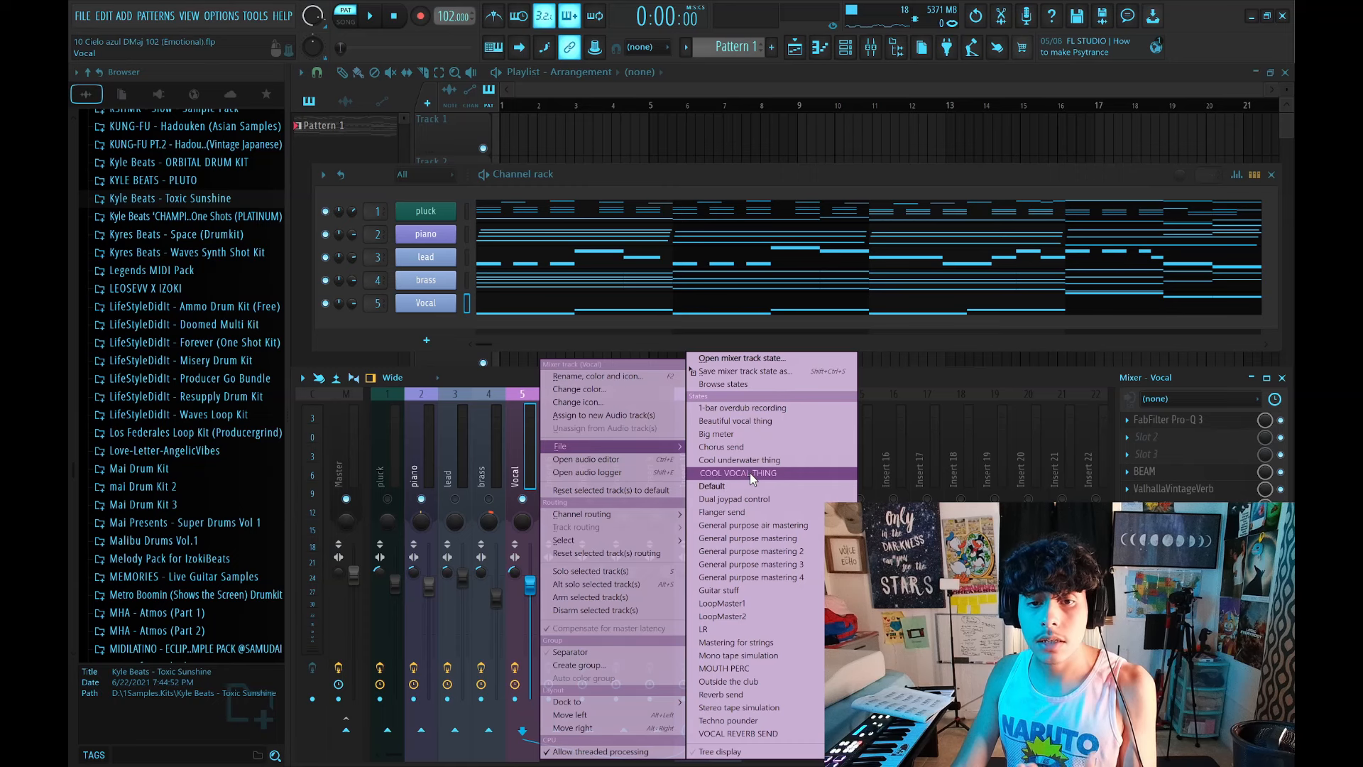
left_click(1184, 467)
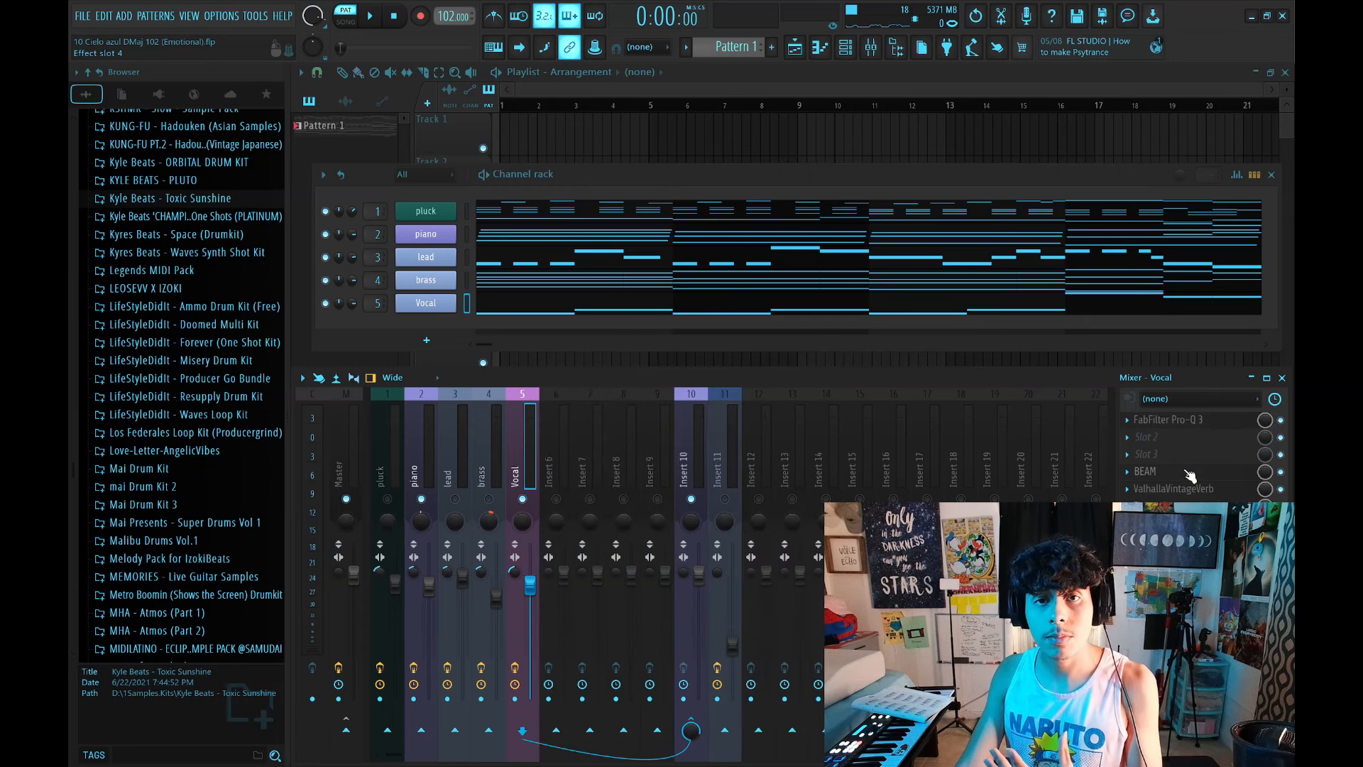
Save the project and lower the low cut frequency slightly in the vocal's FabFilter Pro-Q 3 during playback.
left_click(1168, 420)
key("ctrl+s")
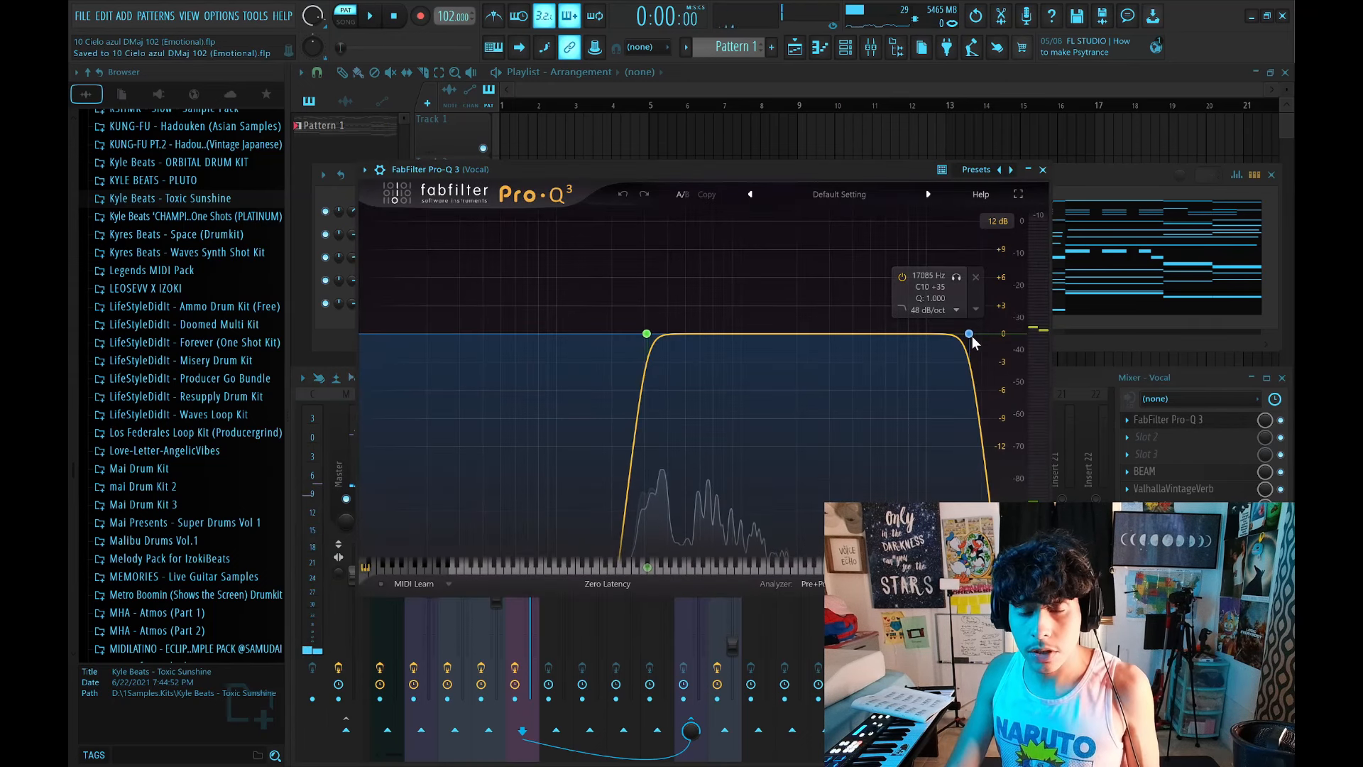
left_click(970, 335)
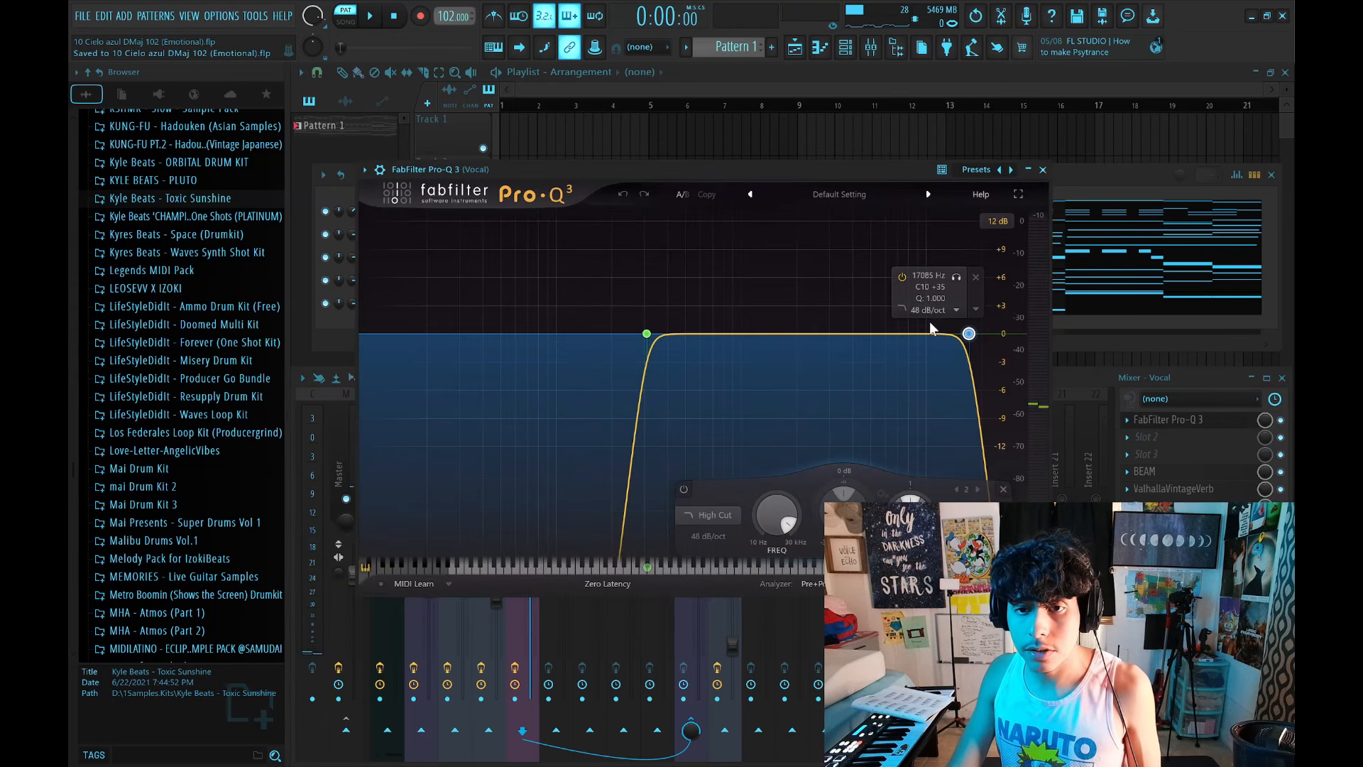
left_click(643, 337)
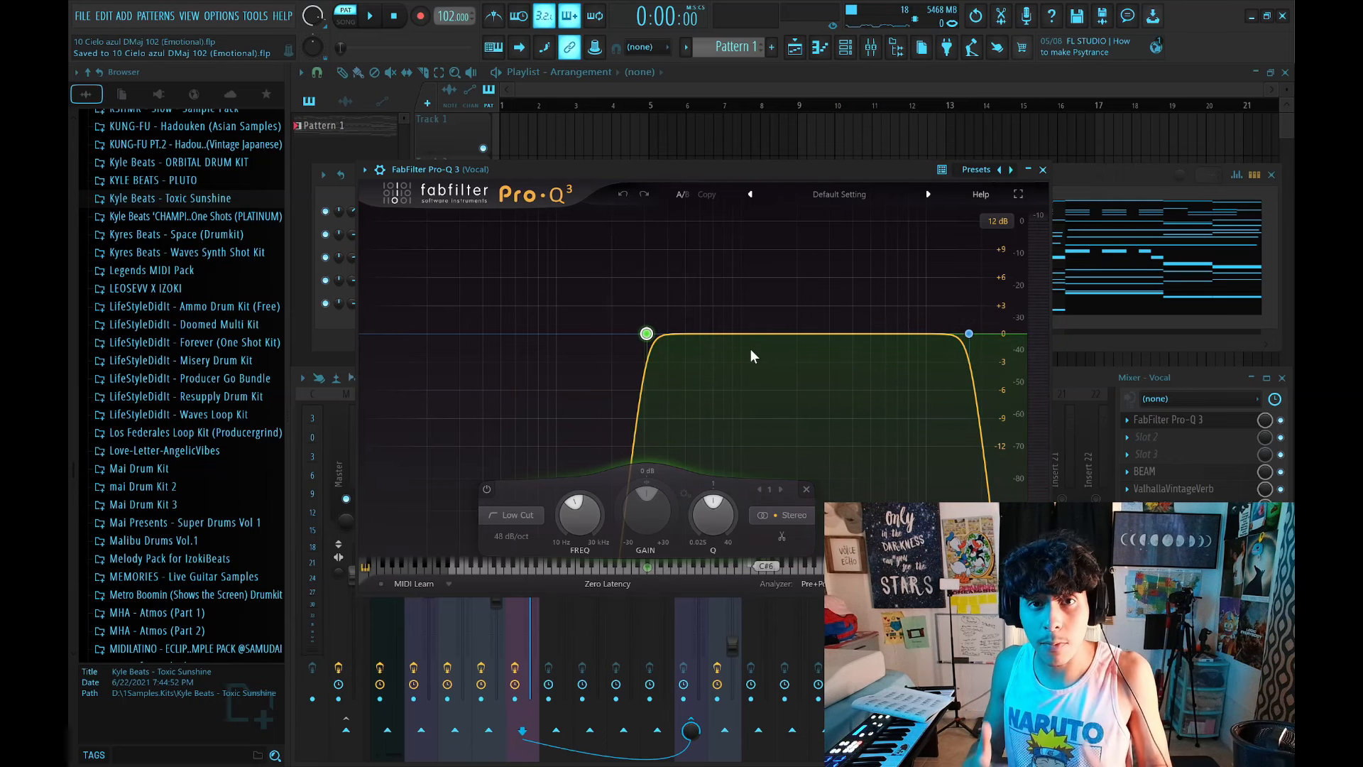
key("space")
left_click_drag(646, 334, 631, 333)
left_click(1042, 169)
Adjust the BEAM mix on the Vocal track and add Thermal with the WIDTH AND HEAT preset below ValhallaVintageVerb.
left_click(1145, 471)
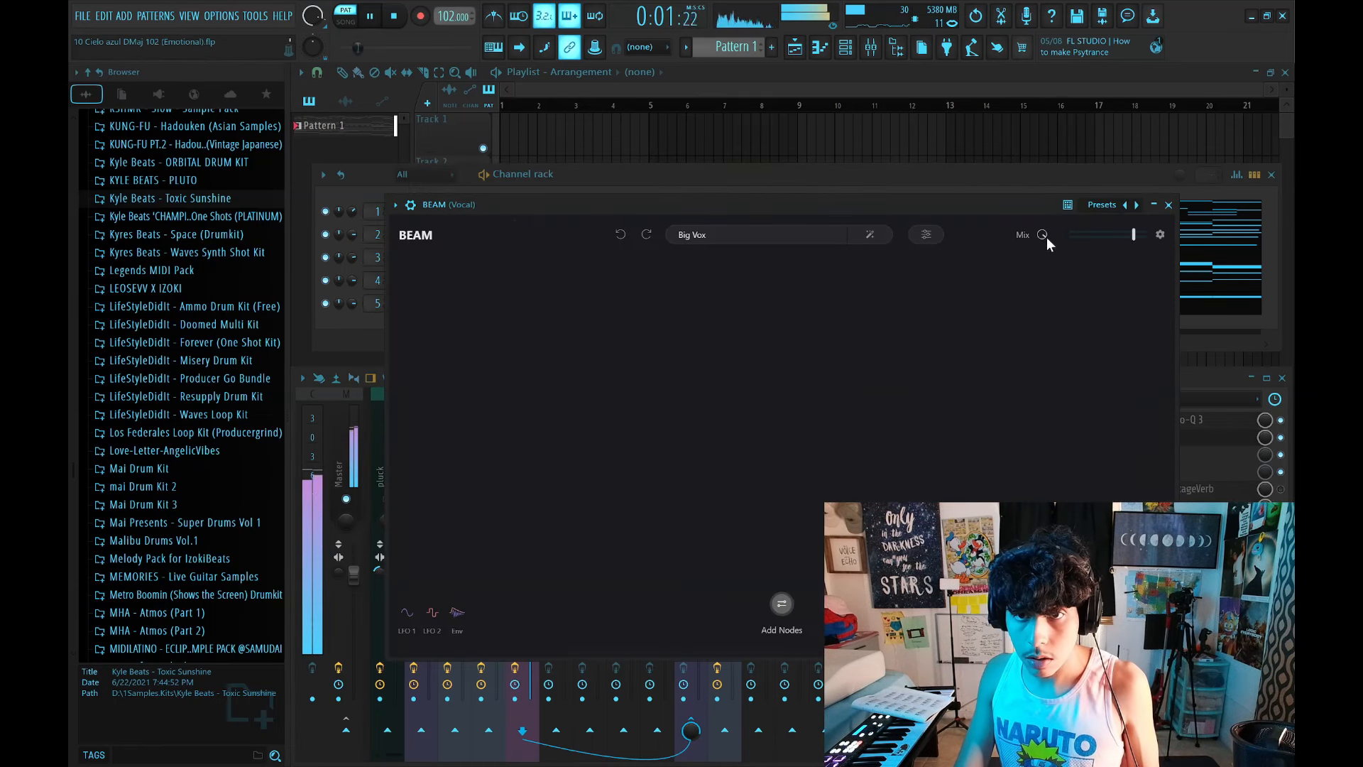
left_click_drag(1043, 235, 1058, 352)
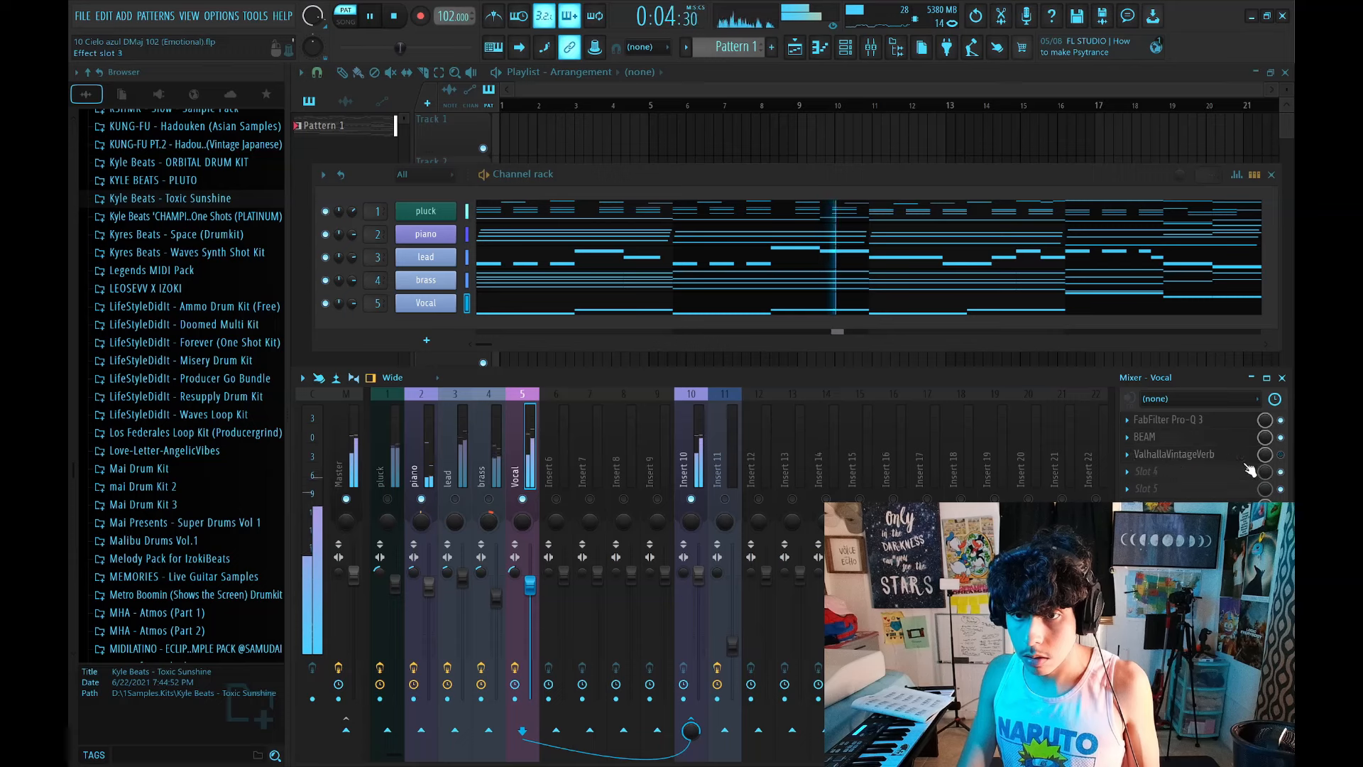
left_click(1174, 454)
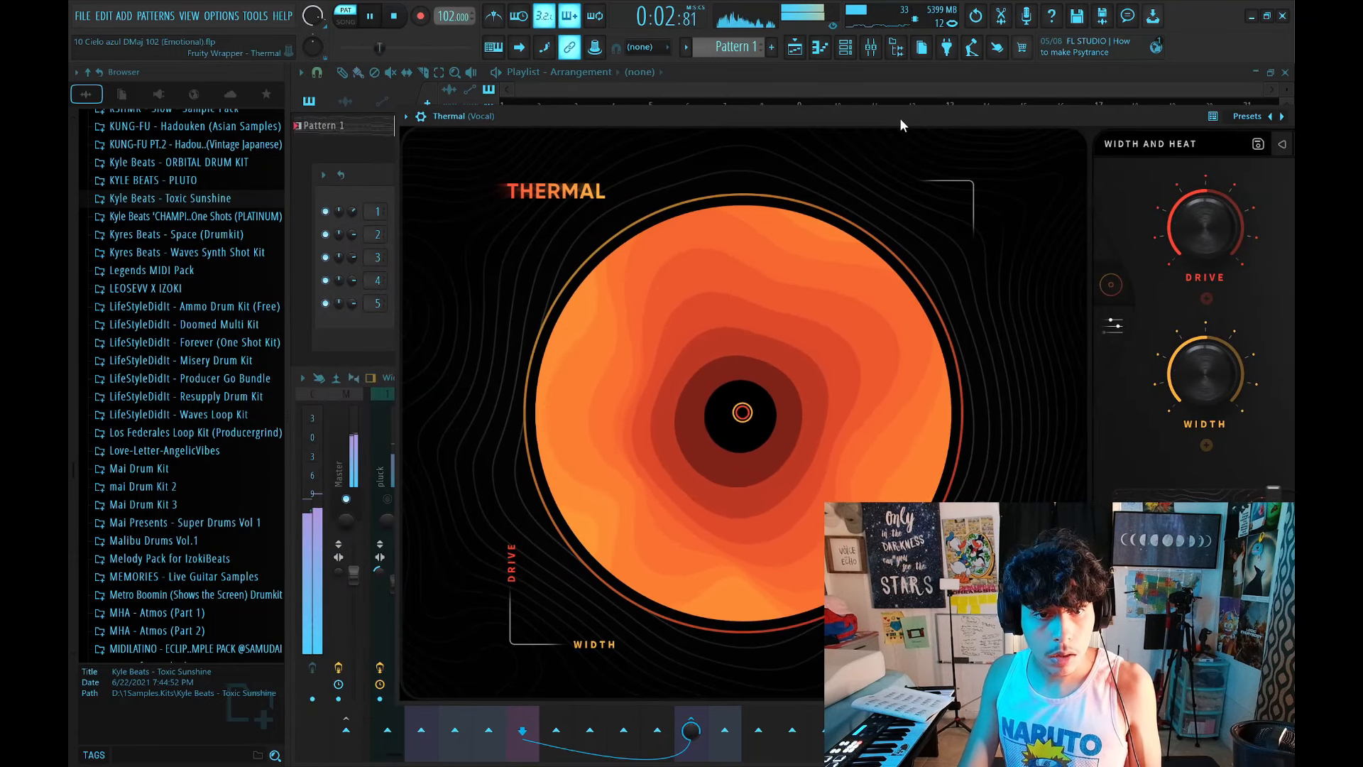
left_click(1209, 126)
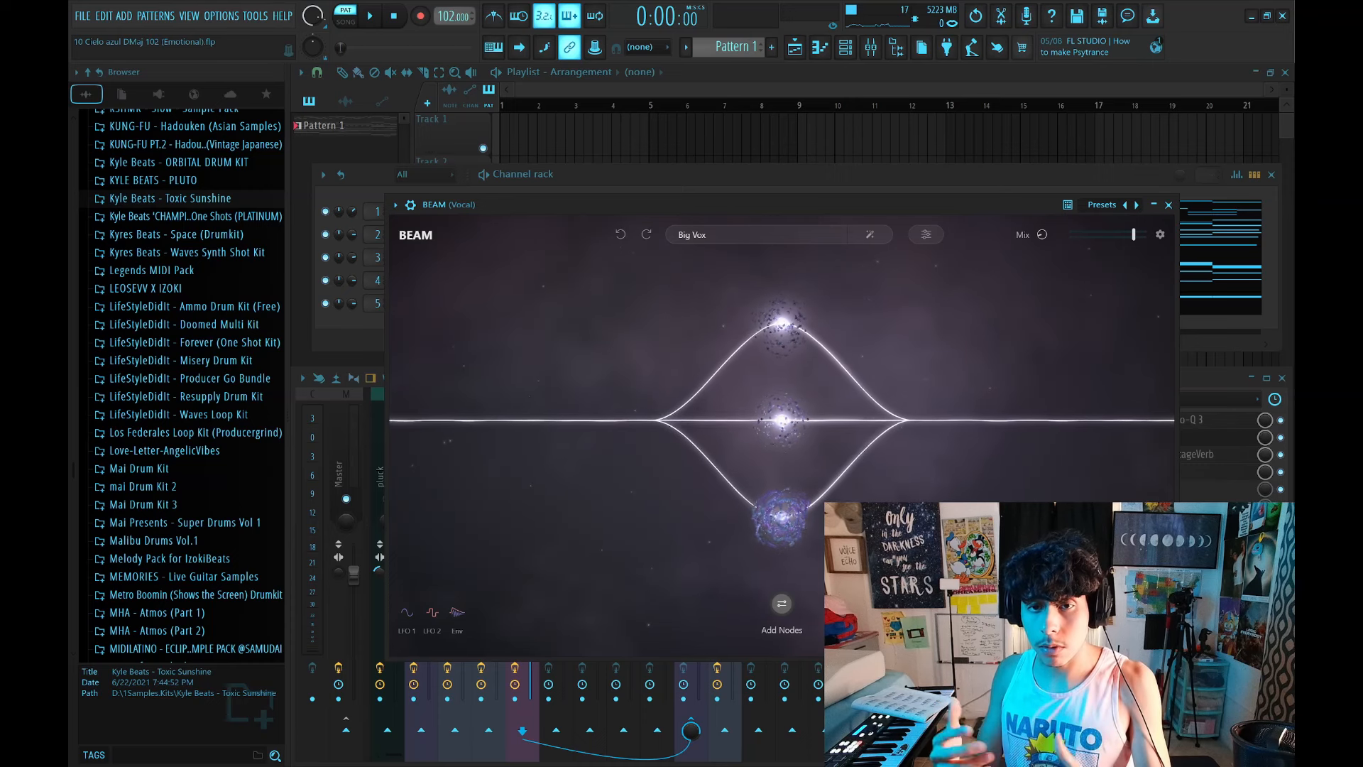
mouse_move(1041, 239)
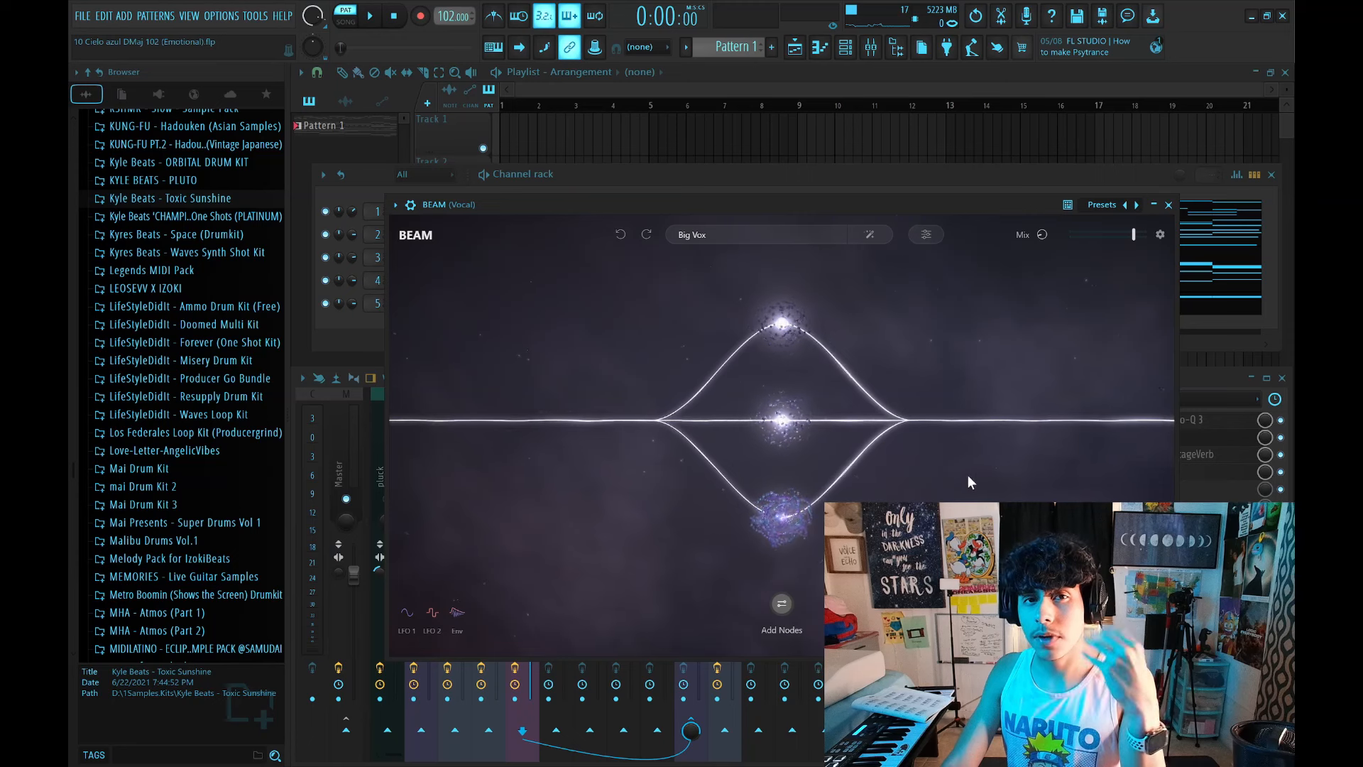
key("space")
left_click(1169, 205)
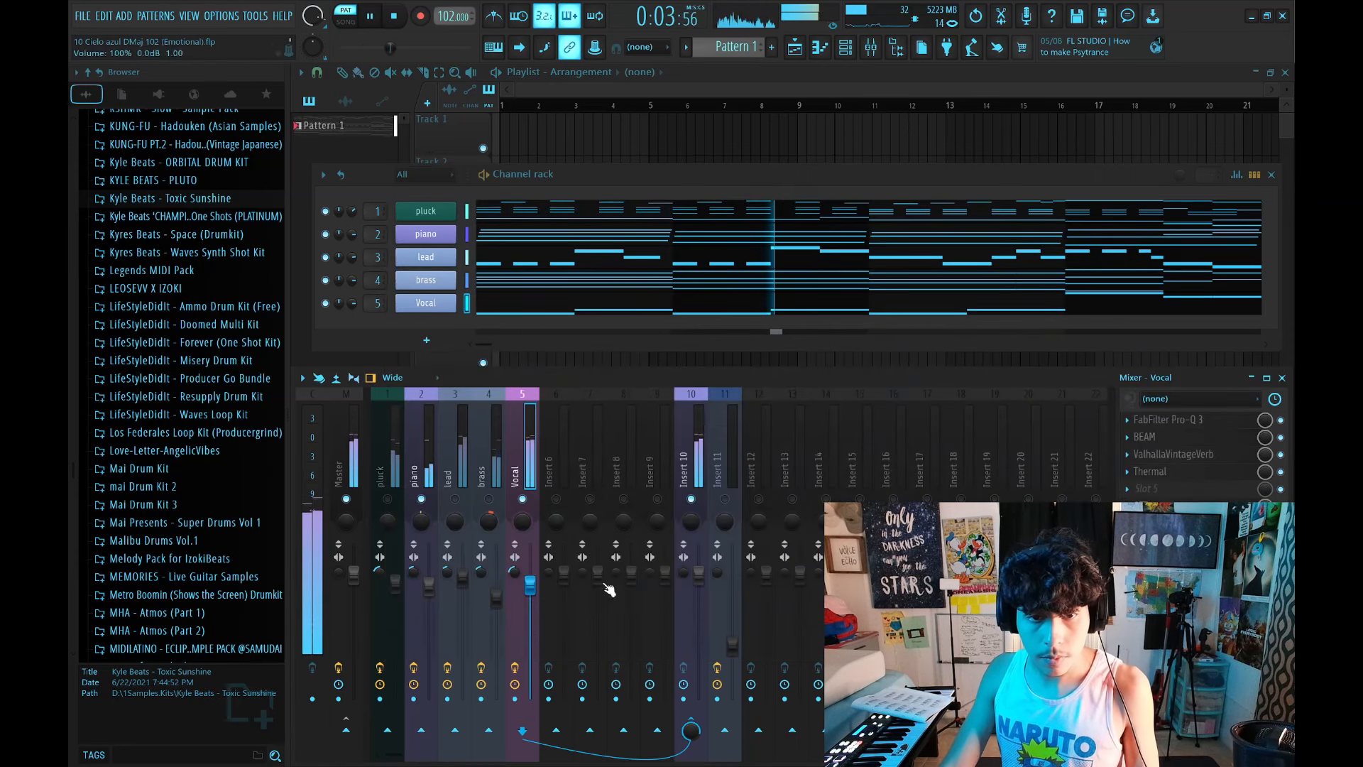
Load soothe2 on the Vocal track below Thermal and set its depth to 1.7 during playback.
left_click(1176, 493)
mouse_move(1146, 463)
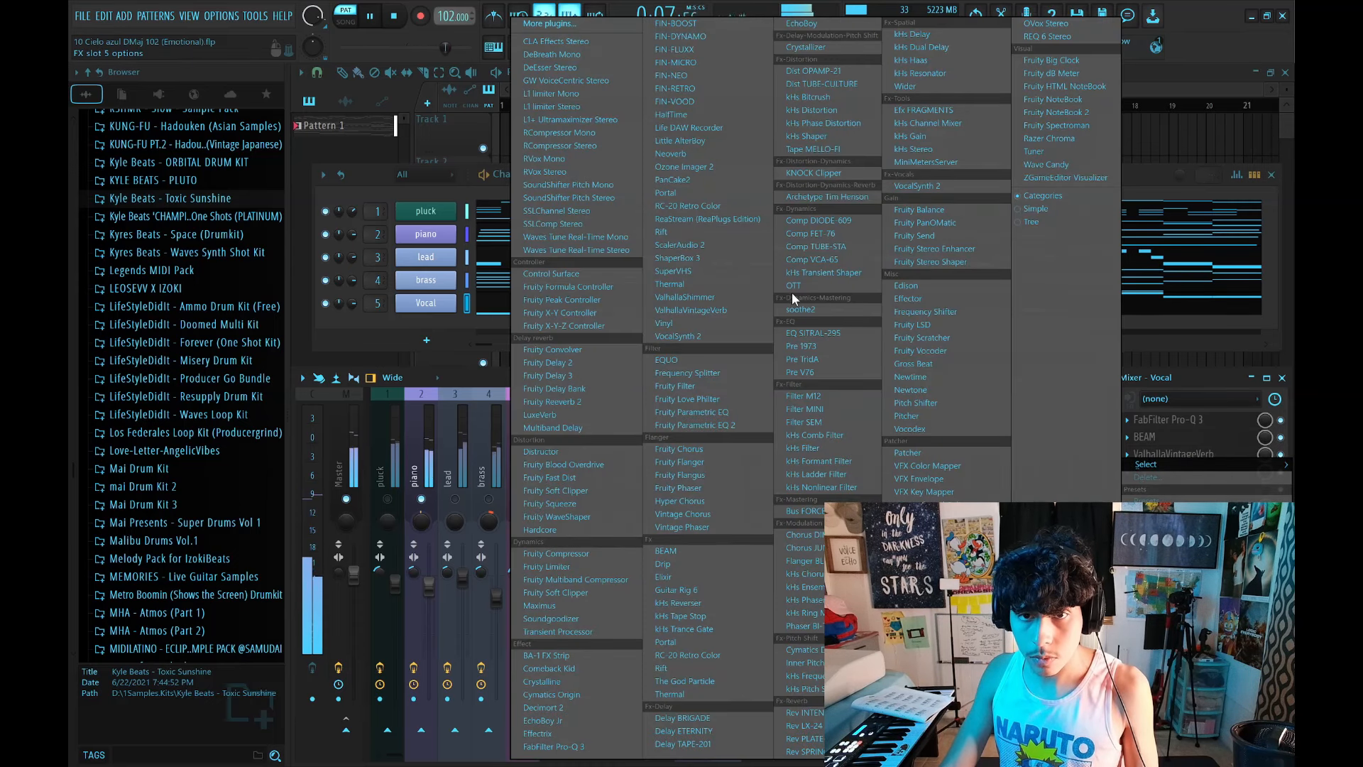
left_click(801, 310)
key("space")
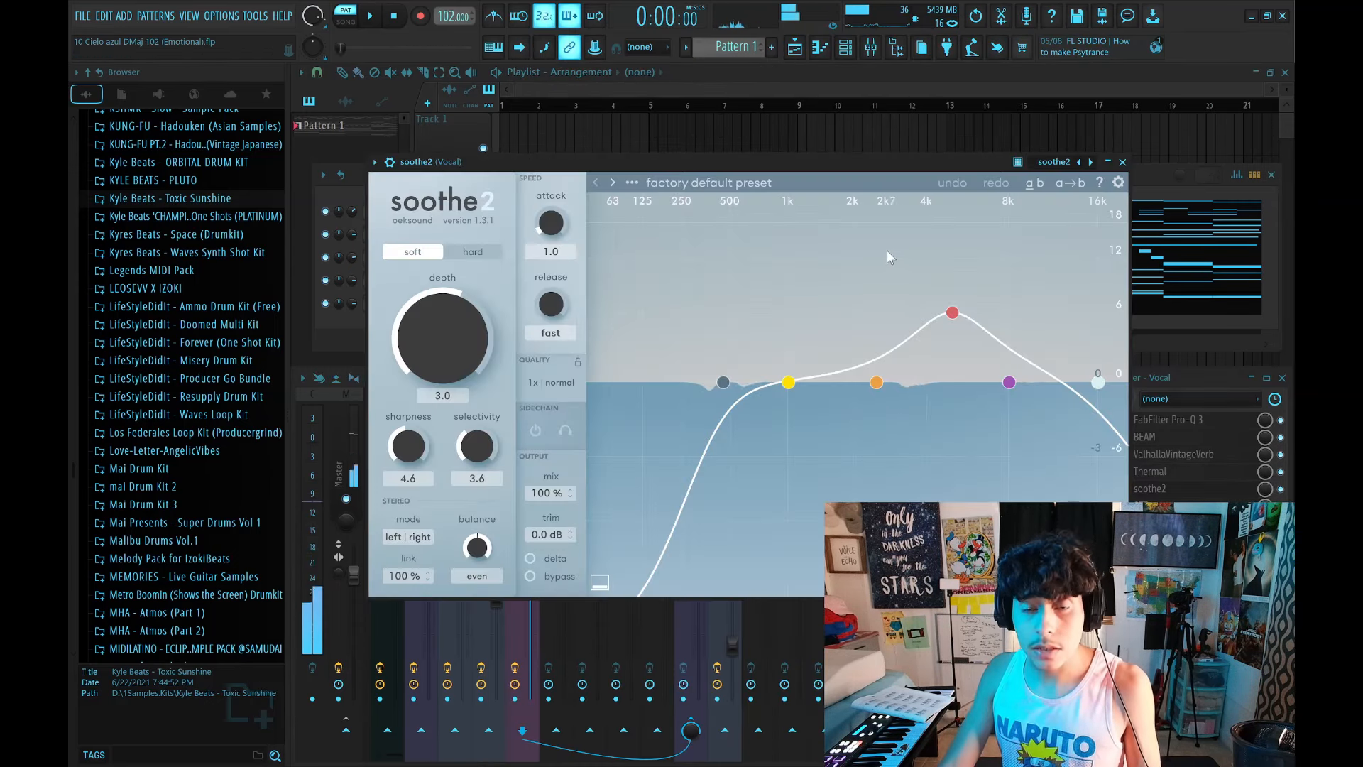
mouse_move(450, 334)
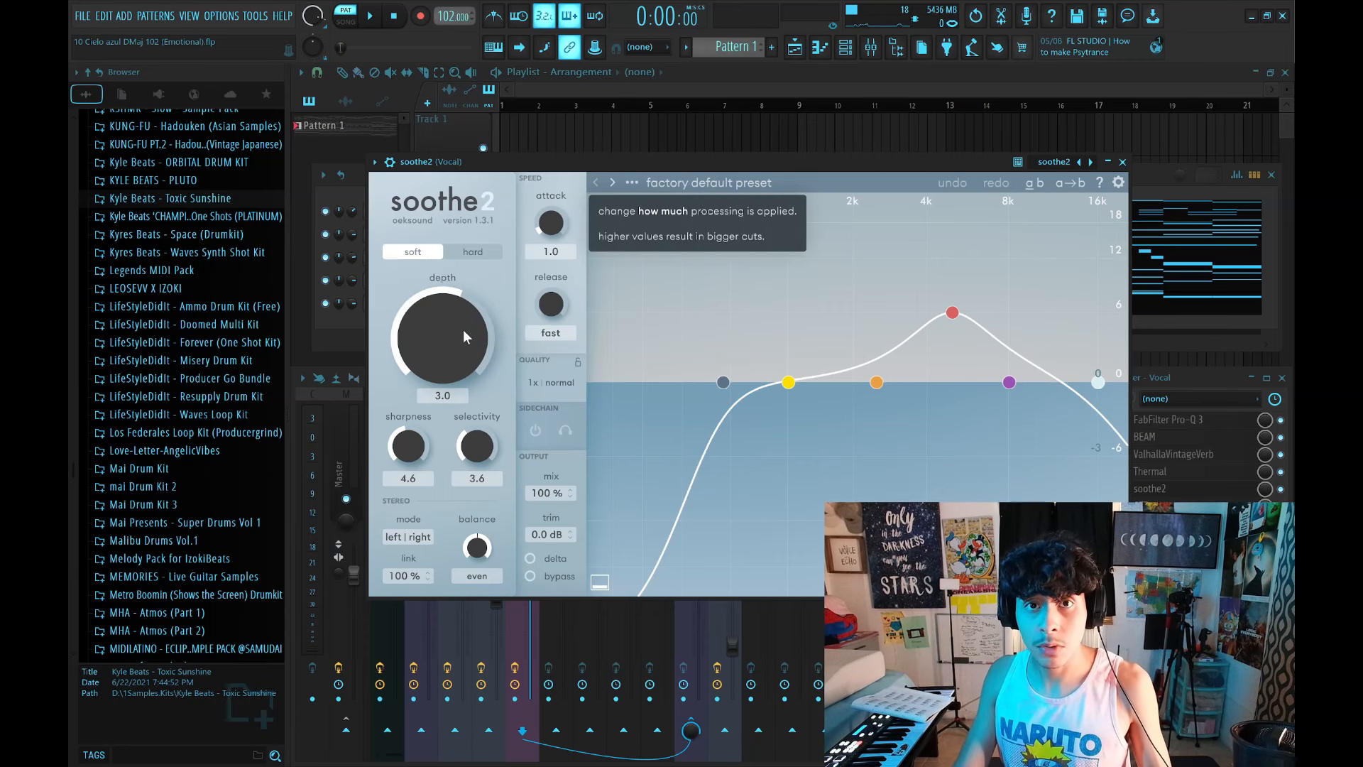
key("space")
left_click_drag(463, 337, 464, 345)
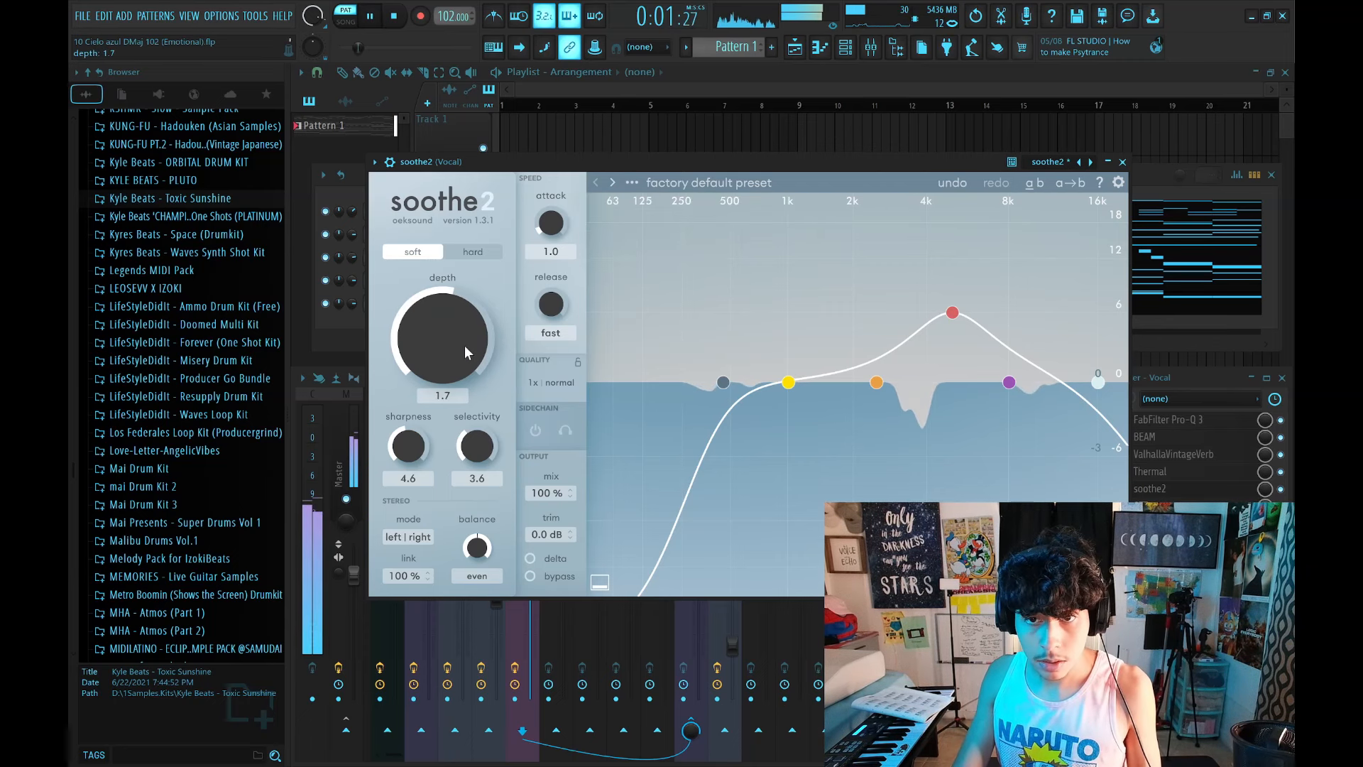
left_click(1123, 164)
key("space")
Load OTT on the Vocal track below soothe2 and adjust its depth during playback.
left_click(1193, 506)
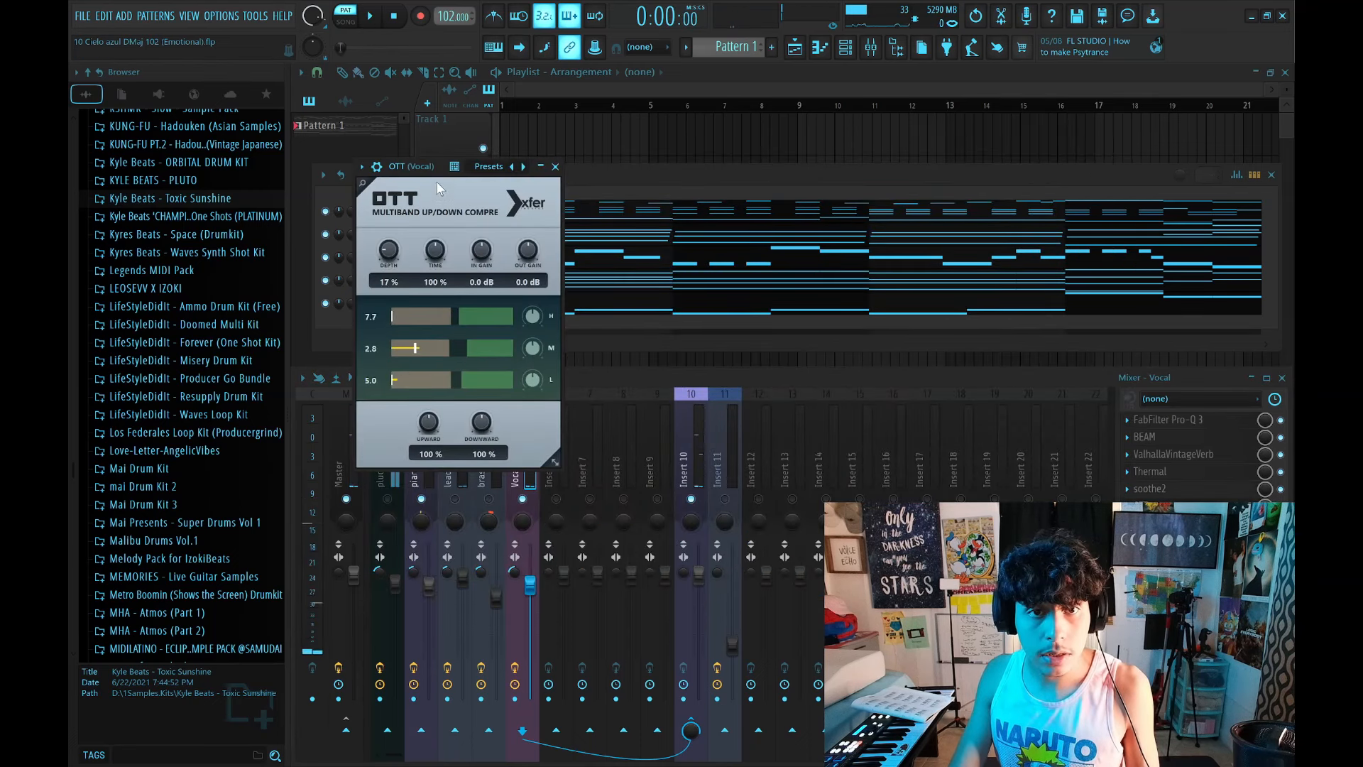
left_click_drag(440, 168, 501, 166)
key("space")
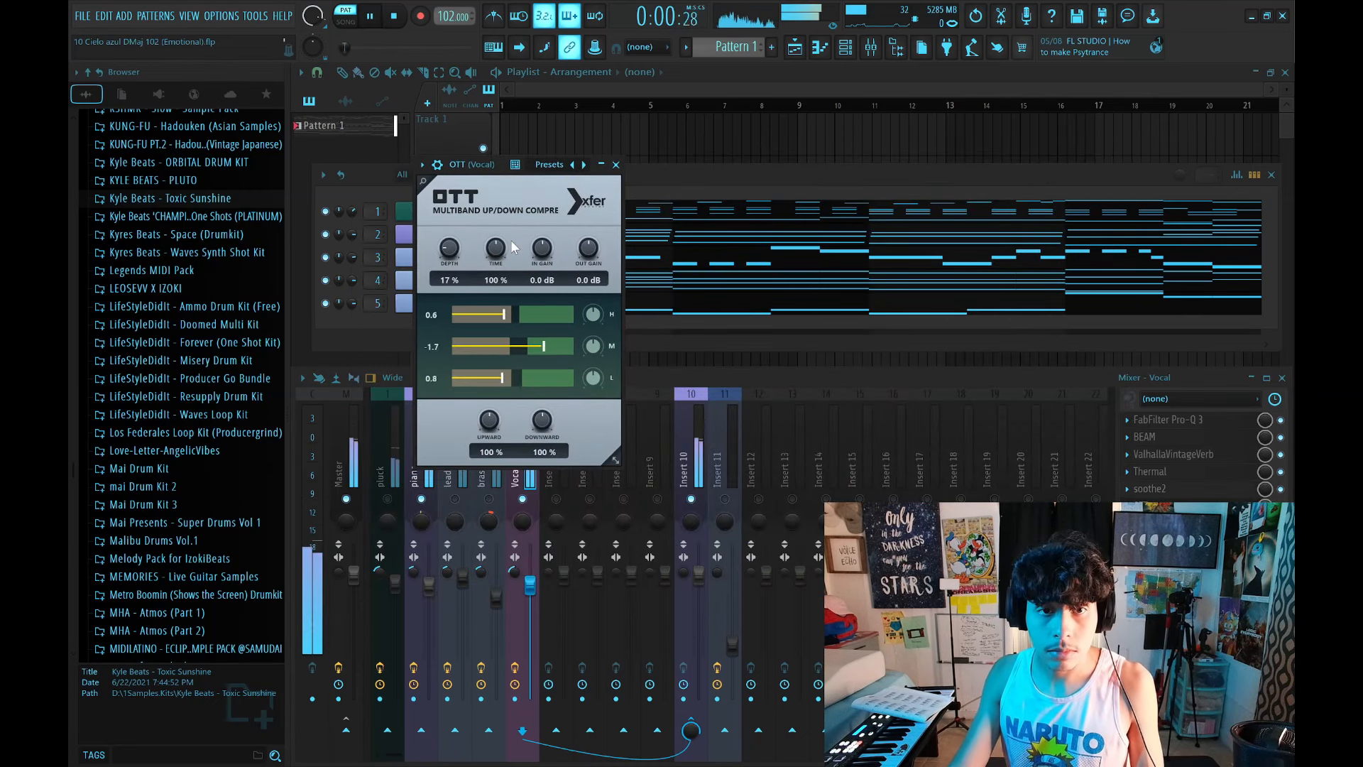
mouse_move(450, 248)
left_mouse_down()
mouse_move(460, 215)
mouse_move(468, 266)
left_mouse_up()
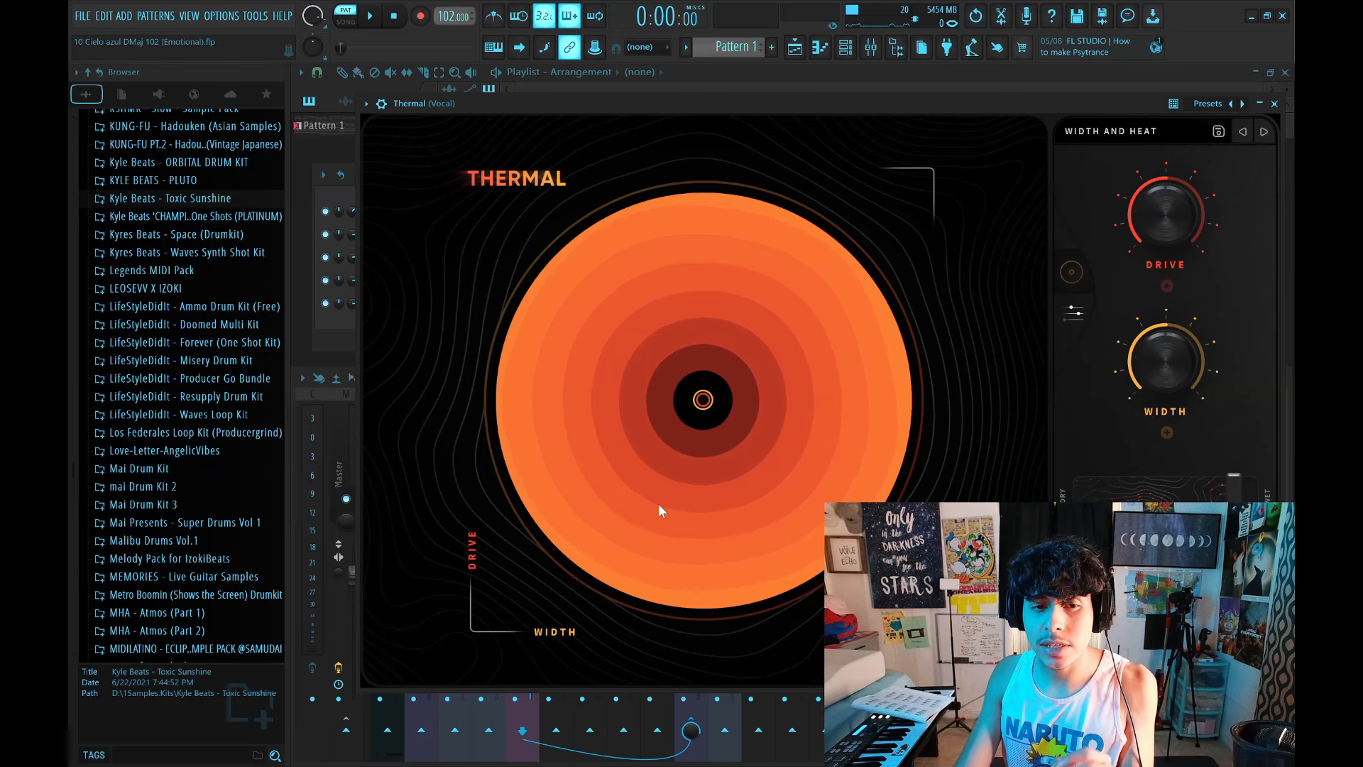
Audition the vocal's Thermal effect during playback and load kHs Haas on the Vocal track.
key("space")
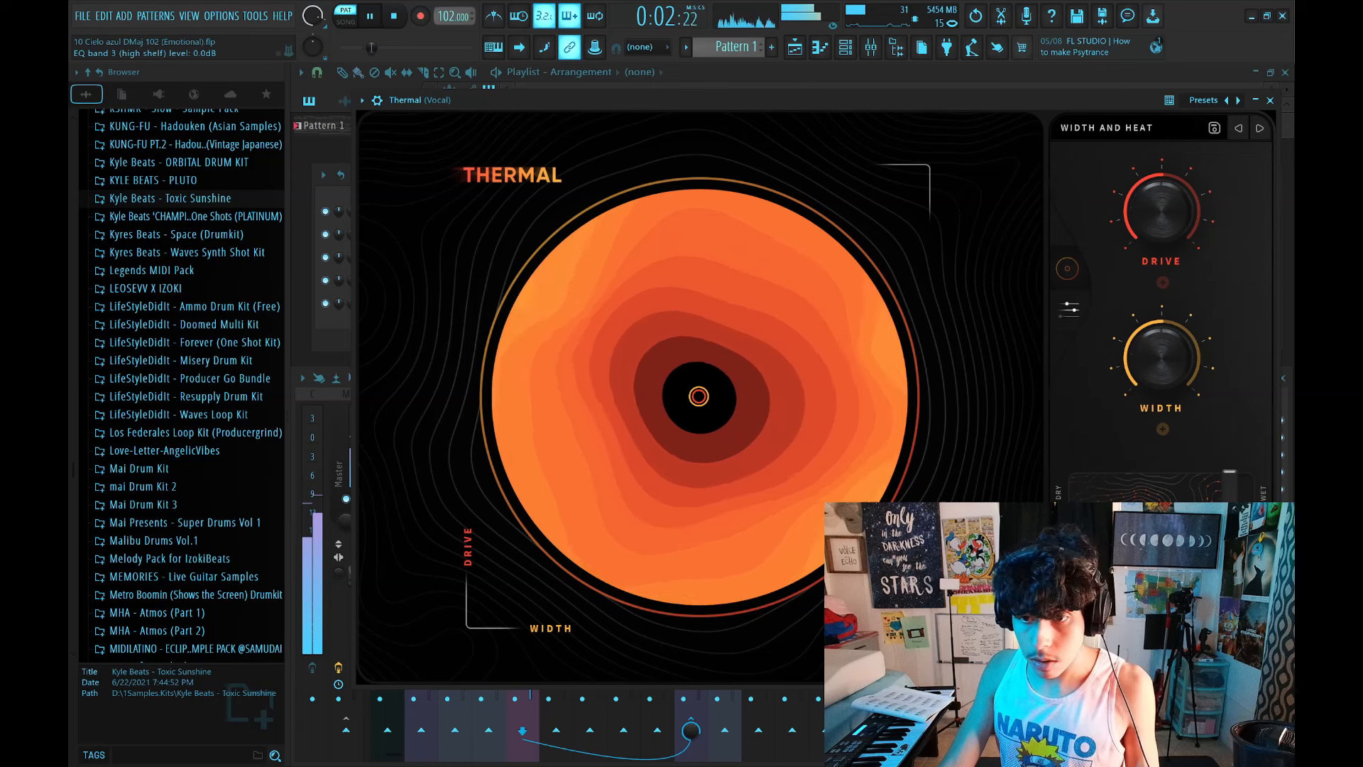
left_click(1270, 100)
key("space")
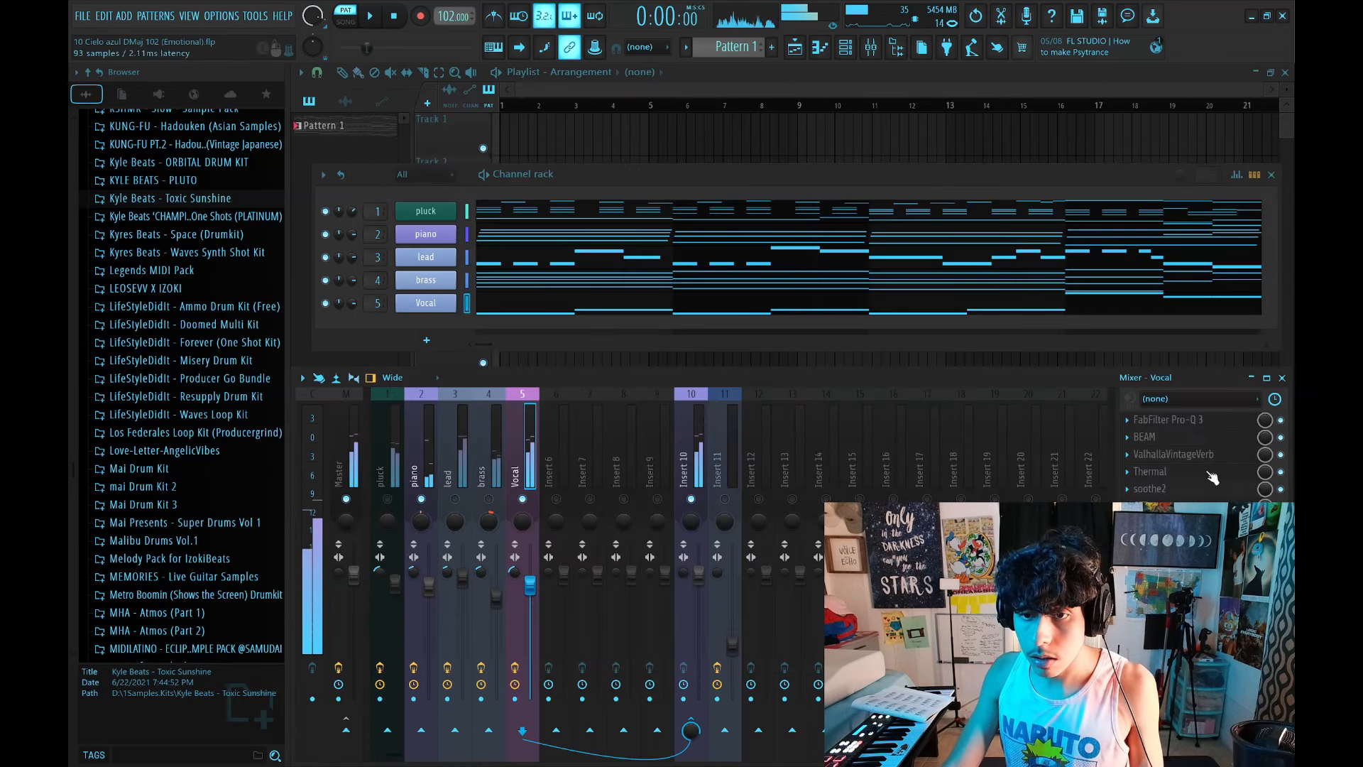
left_click(1165, 506)
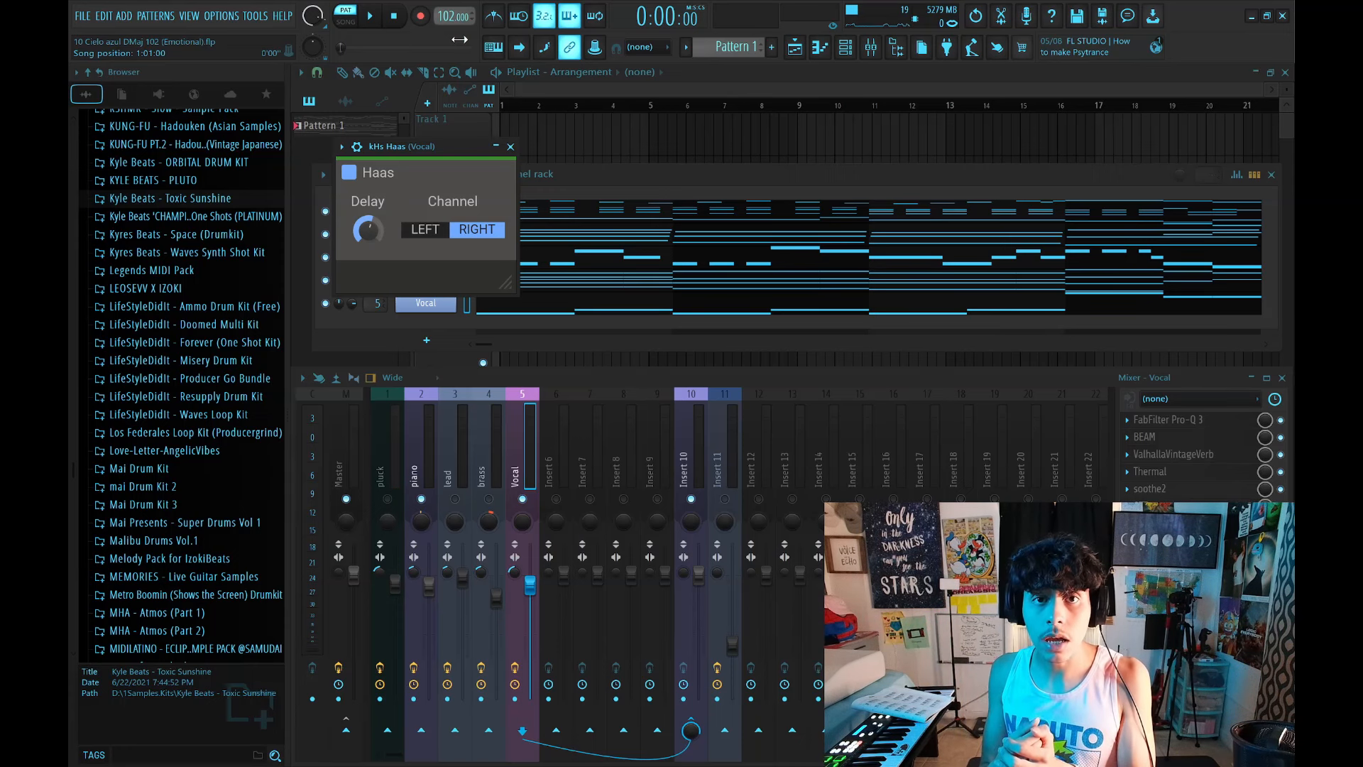
key("space")
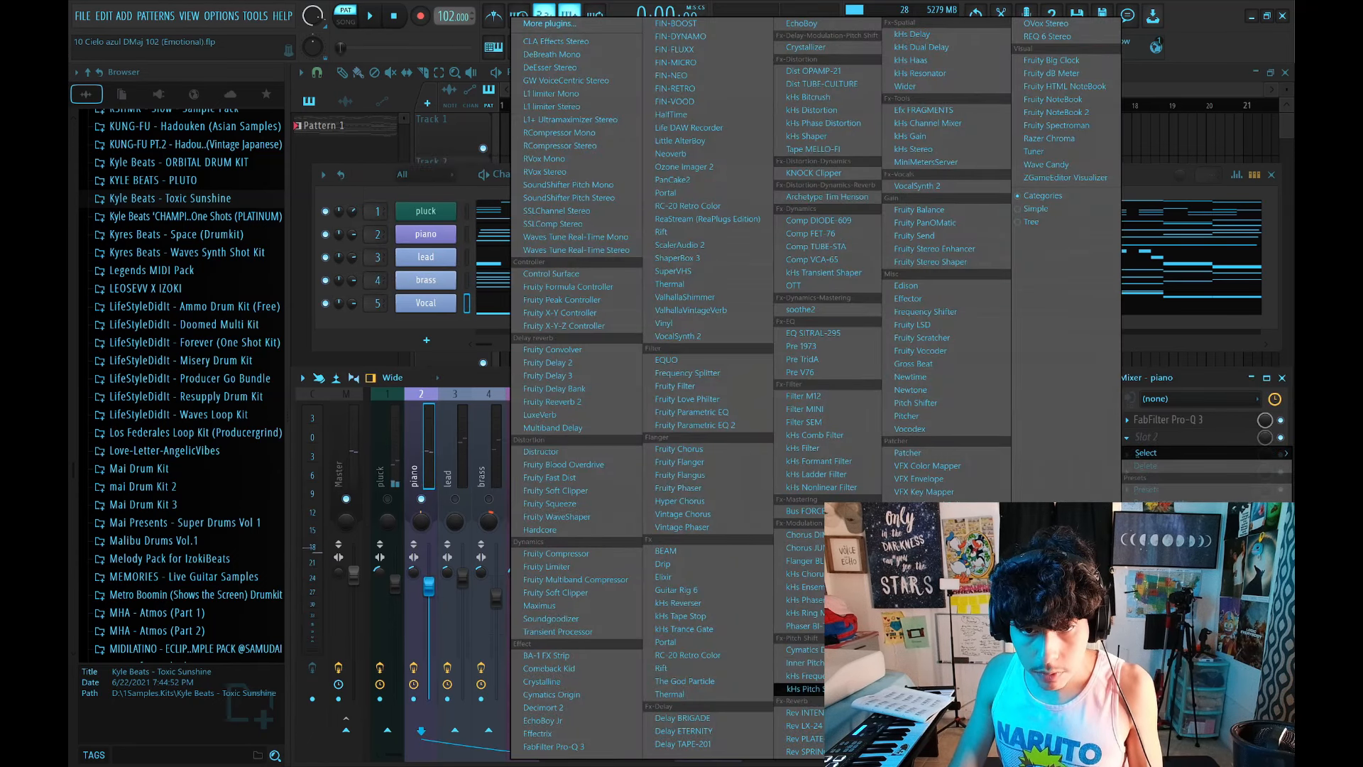
Load the Rev LX-24 reverb on the piano track, shorten its decay to 0.8 and lower its dry/wet mix.
left_click(796, 725)
key("space")
left_click_drag(644, 461, 645, 505)
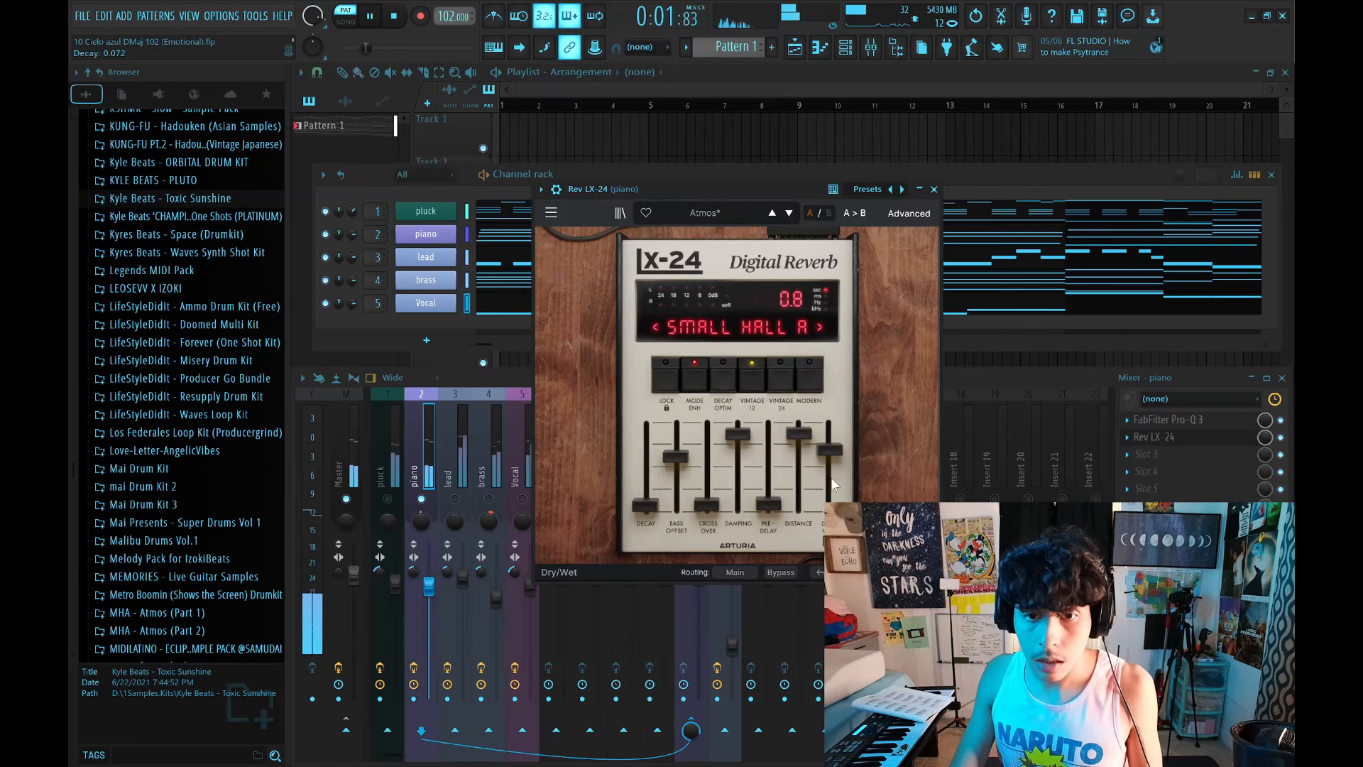
left_click_drag(829, 450, 829, 498)
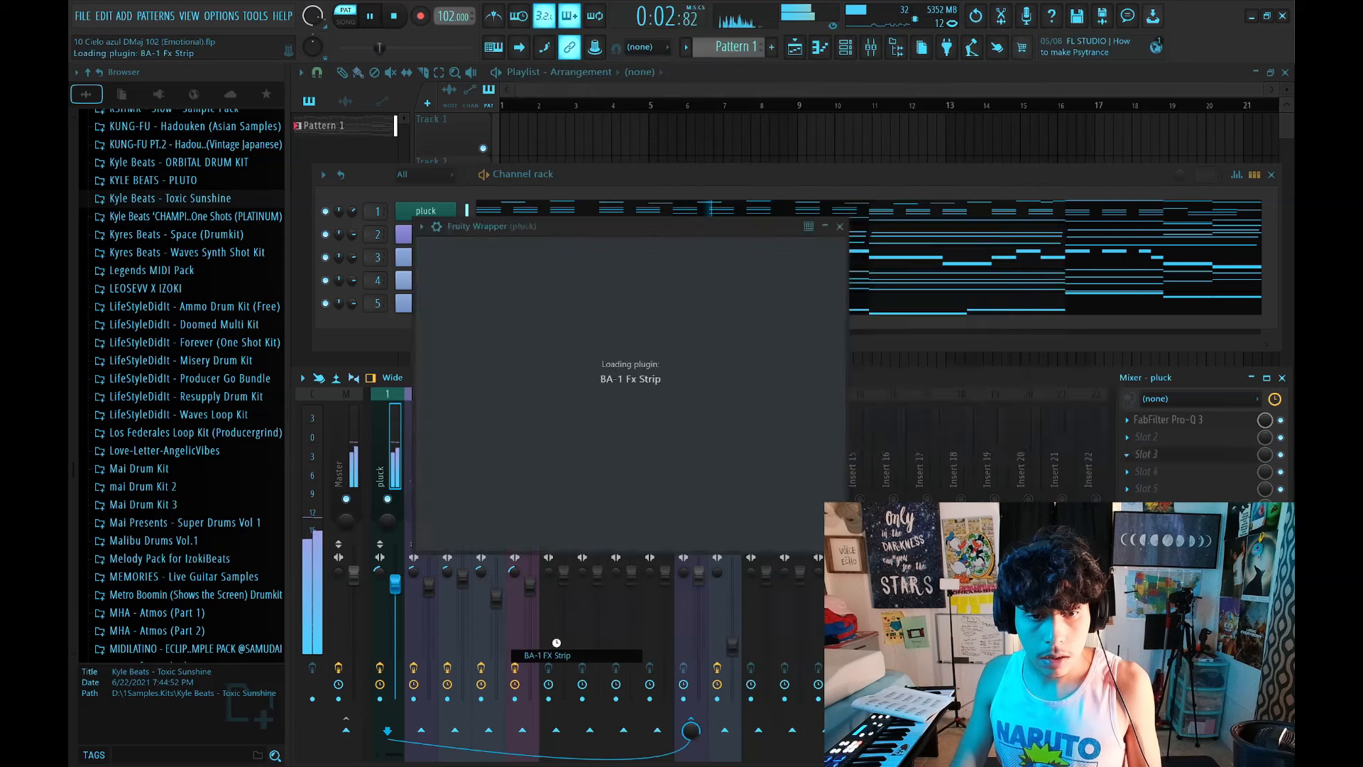
In the pluck's BA-1 FX Strip, reduce brightness slightly, add delay, reverb and chorus, and set the output volume to about -5.8.
left_click_drag(842, 313, 843, 318)
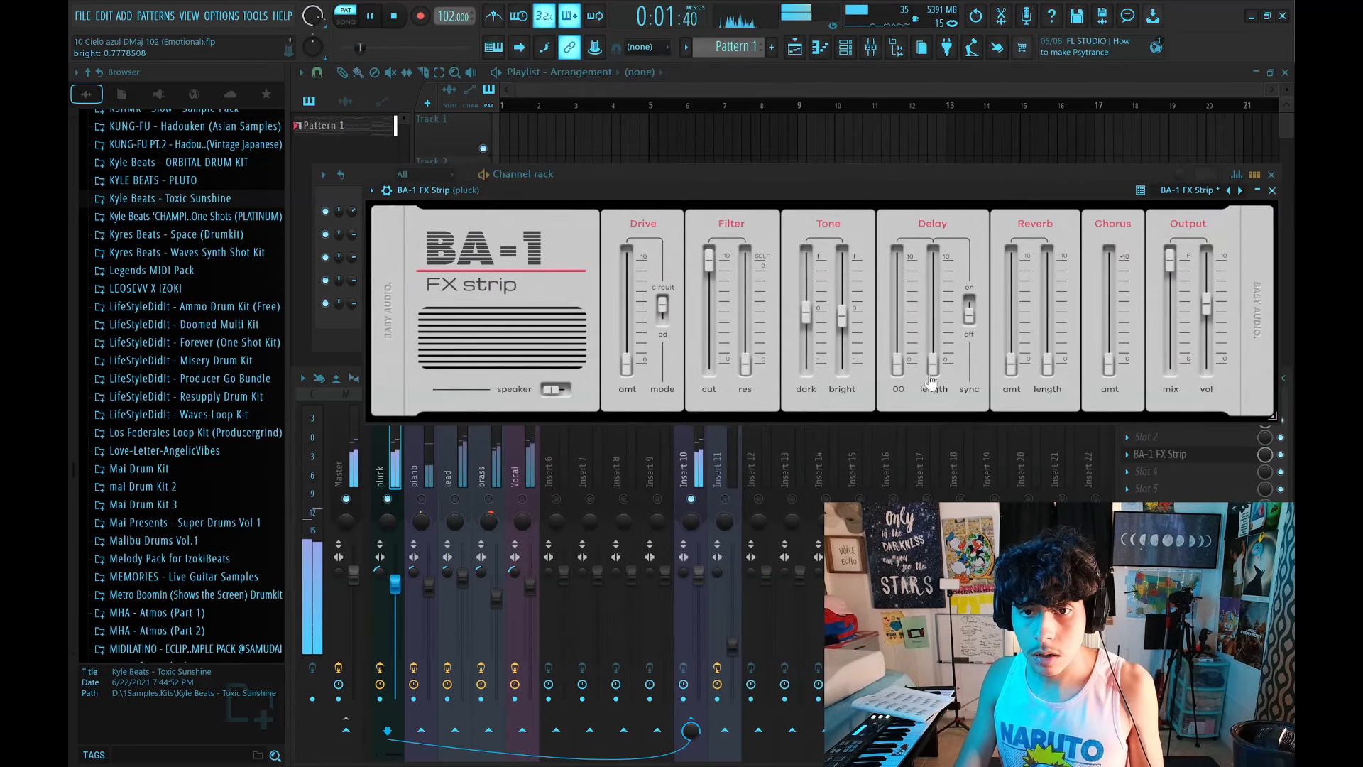
mouse_move(898, 365)
left_mouse_down()
mouse_move(896, 287)
mouse_move(898, 354)
left_mouse_up()
mouse_move(1013, 366)
left_mouse_down()
mouse_move(1017, 291)
mouse_move(1014, 347)
left_mouse_up()
left_click_drag(1109, 364, 1109, 348)
left_click_drag(1201, 314, 1202, 320)
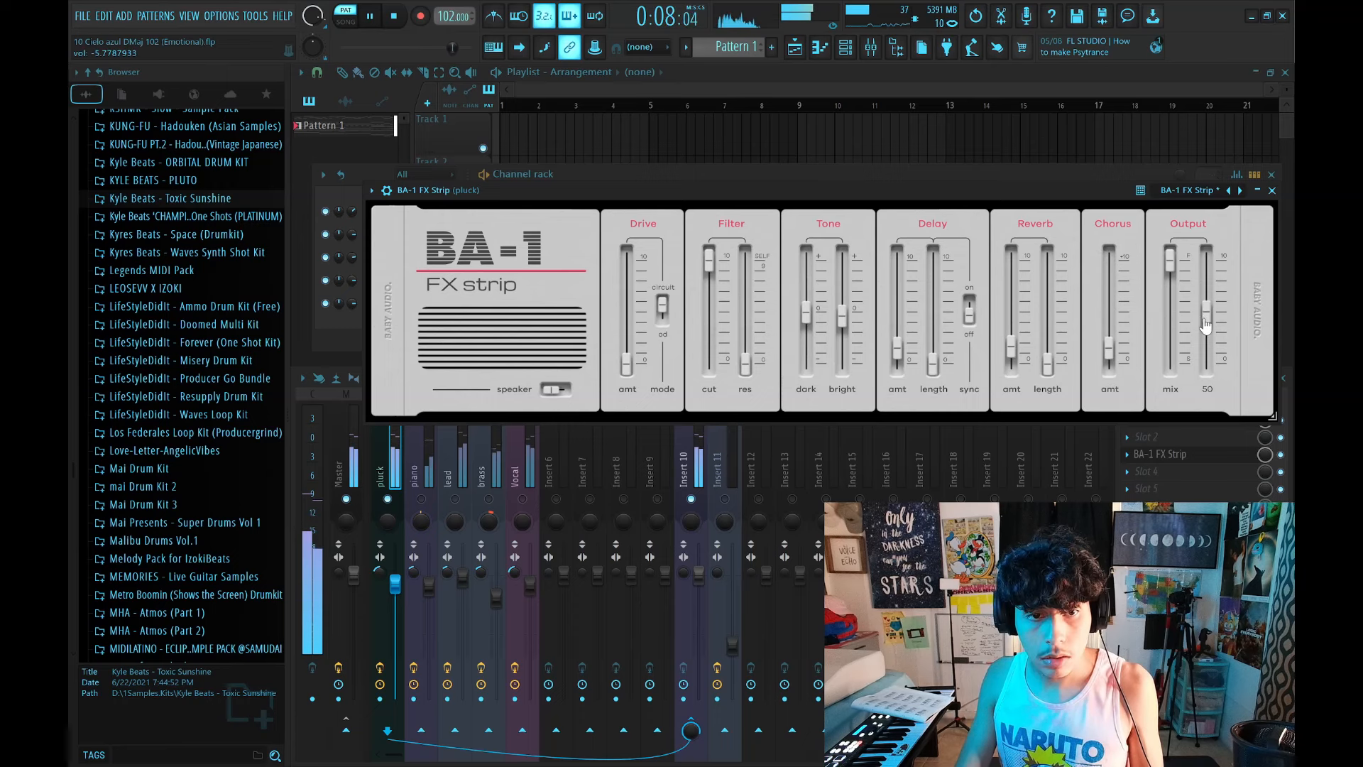
key("space")
key("Escape")
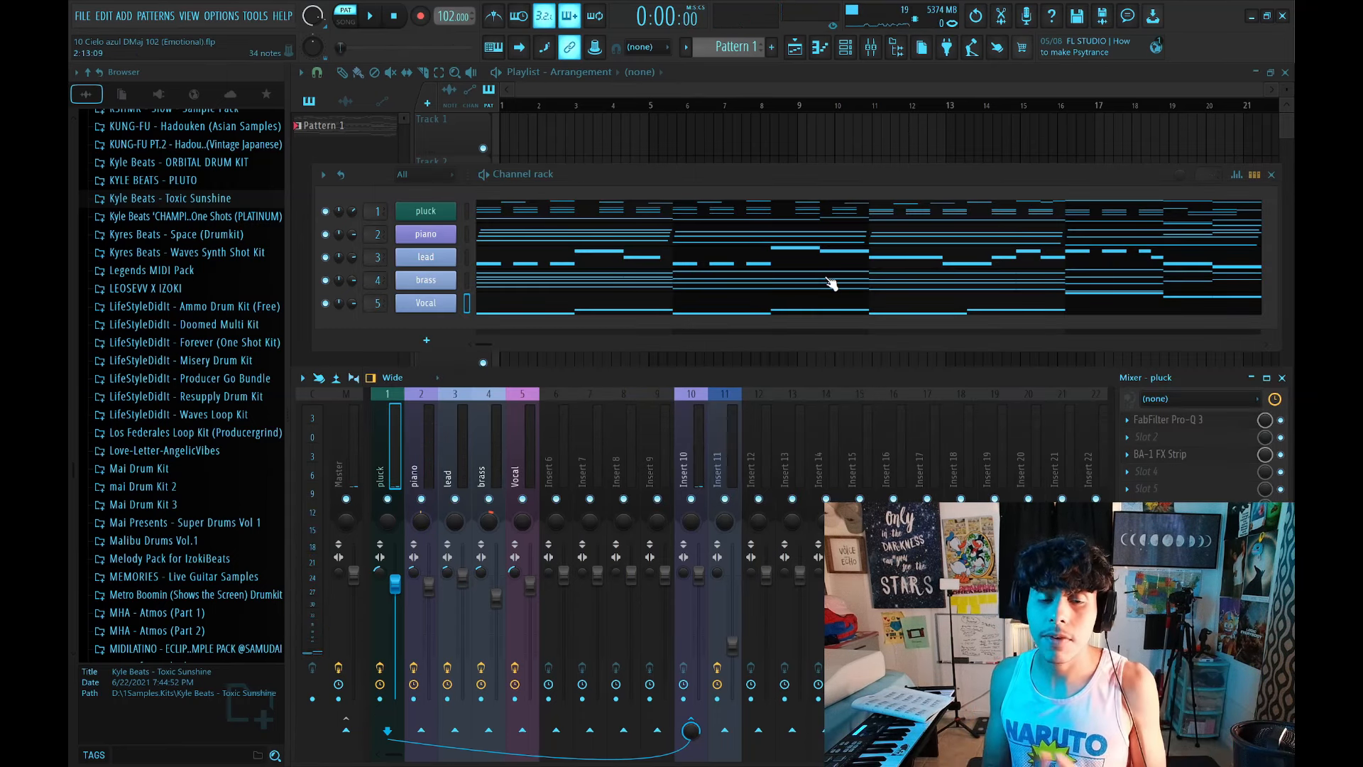
Split Pattern 1 by channel into separate patterns and render the Vocal pattern as an audio clip.
right_click(369, 122)
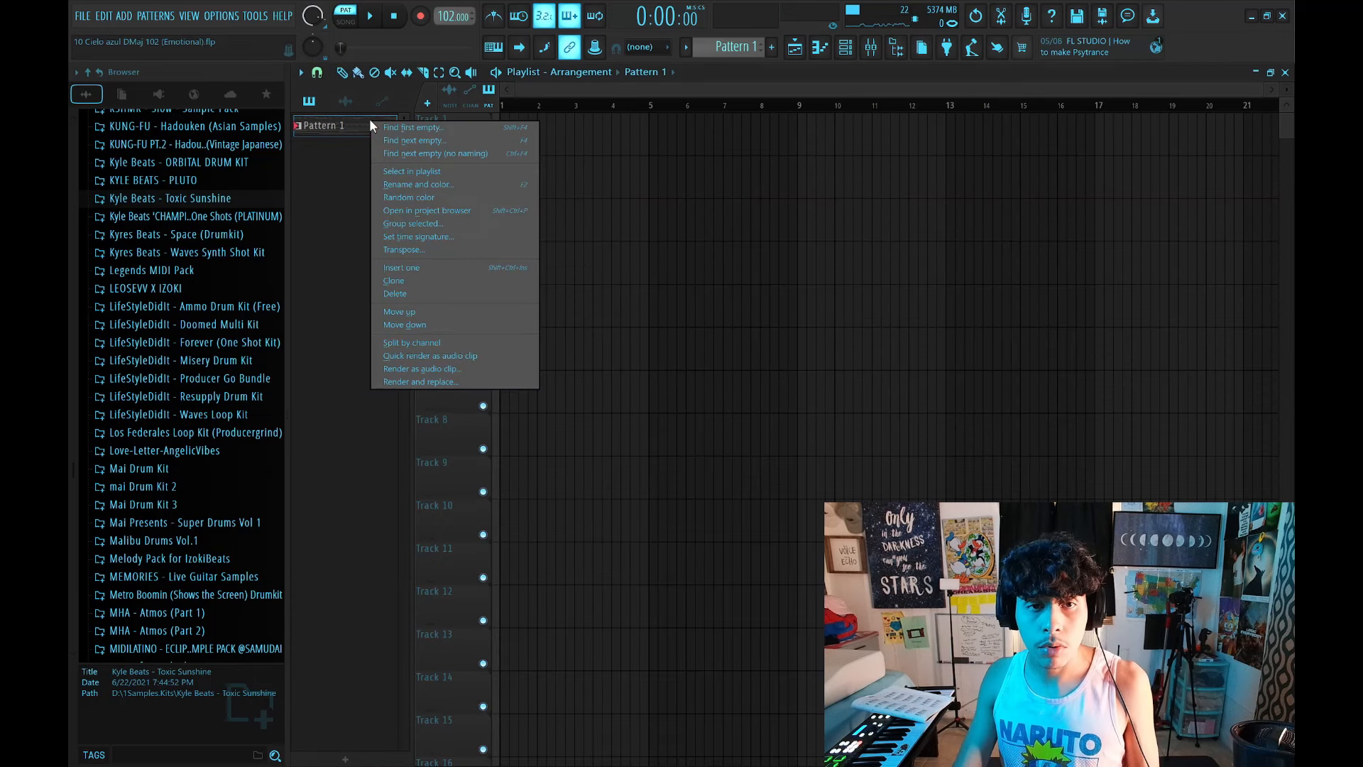
left_click(472, 342)
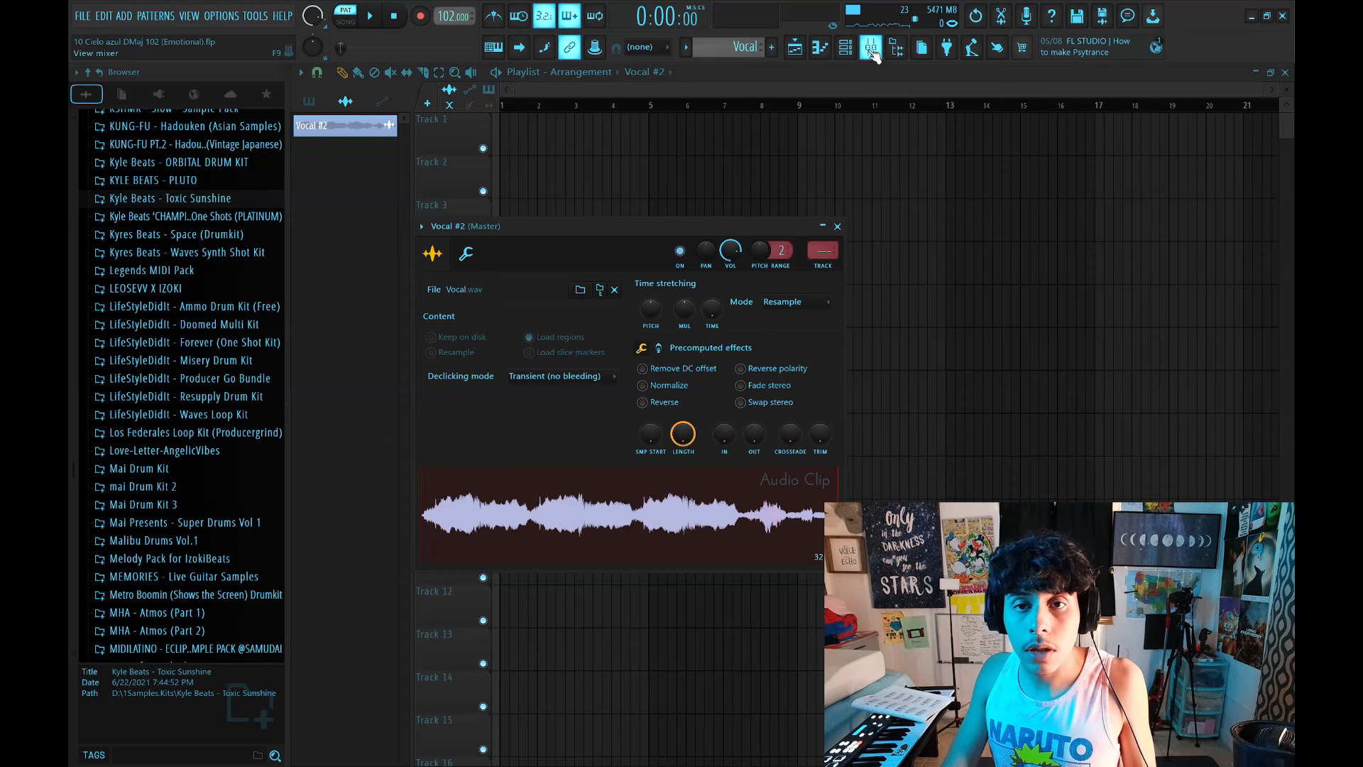
Route the rendered vocal audio clip to the Vocal mixer track, number 5.
left_click(872, 51)
scroll(814, 250, "up", 3)
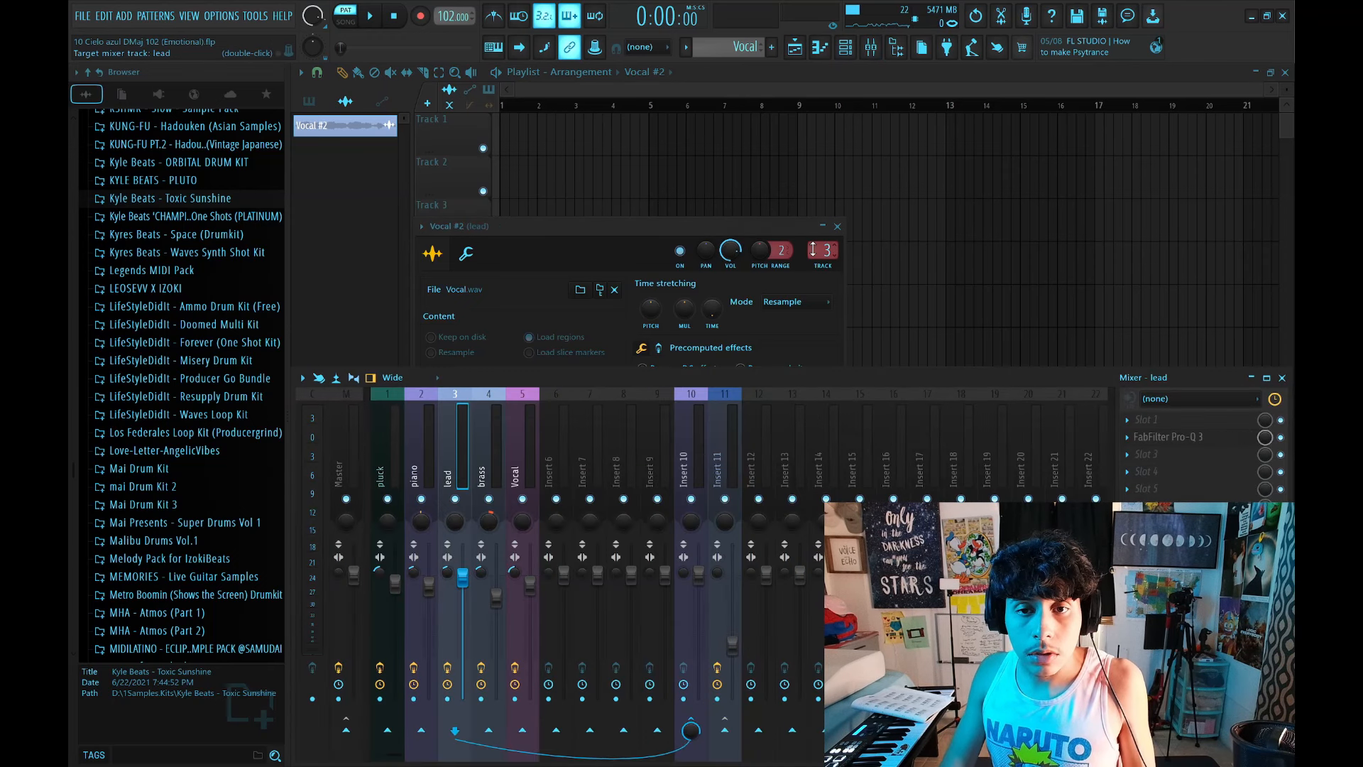
scroll(814, 250, "up", 2)
left_click(627, 177)
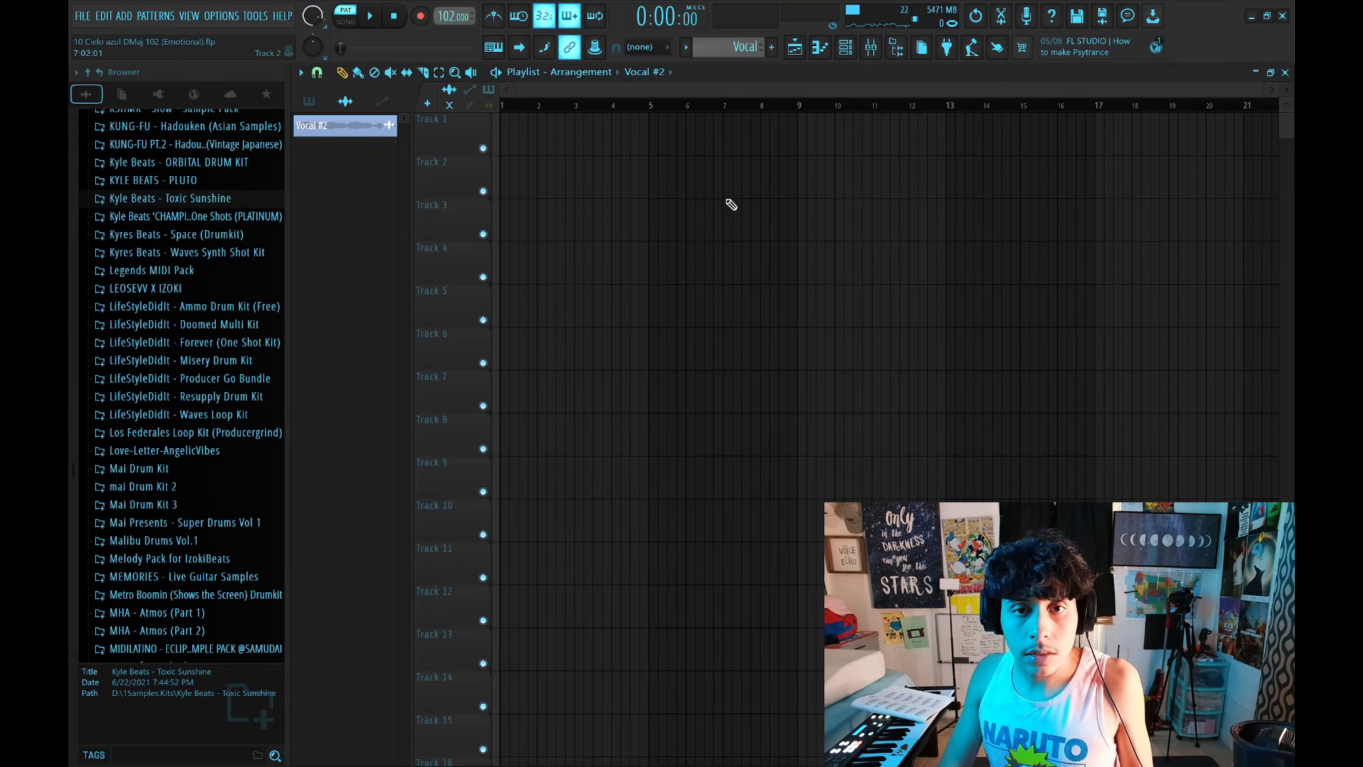
Place the vocal audio clip on Track 2 at bar 5, add a short fade-out and audition its ending.
left_click(645, 181)
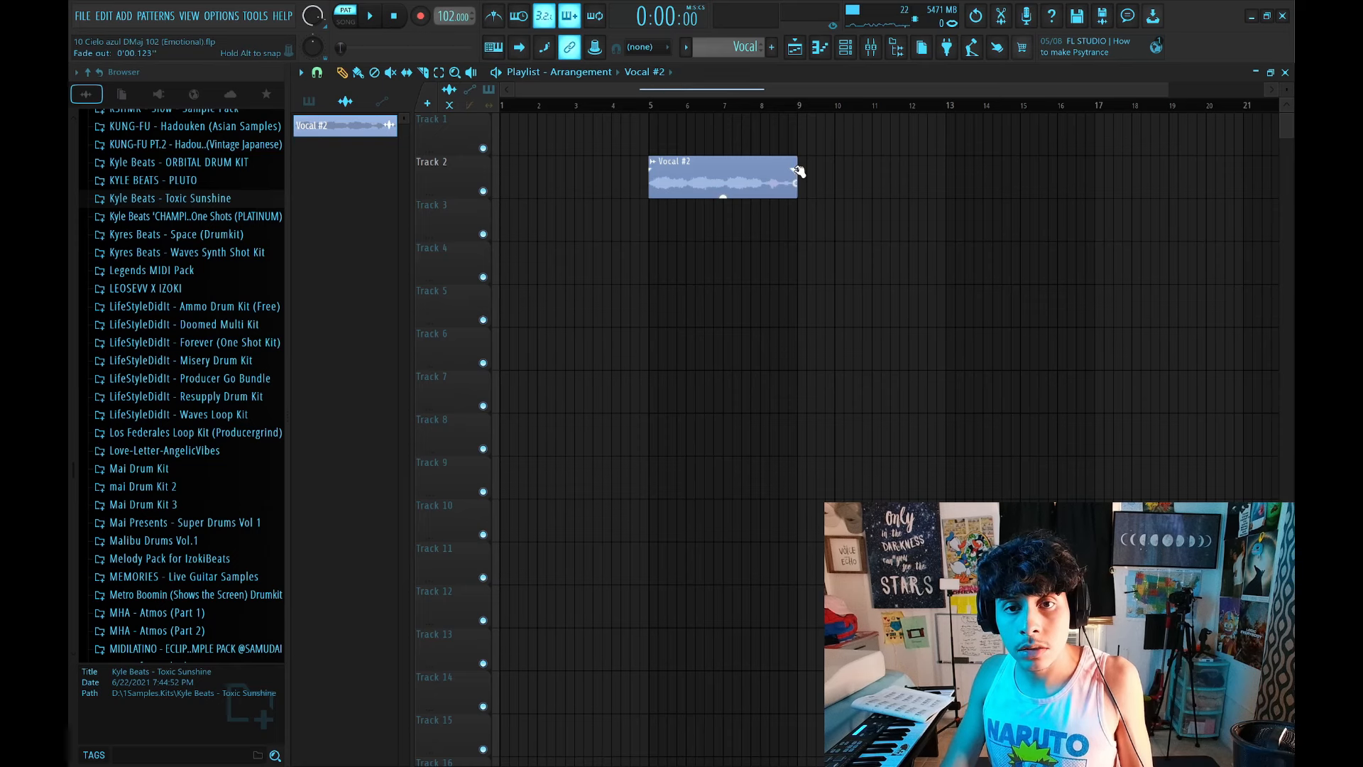
left_click(652, 106)
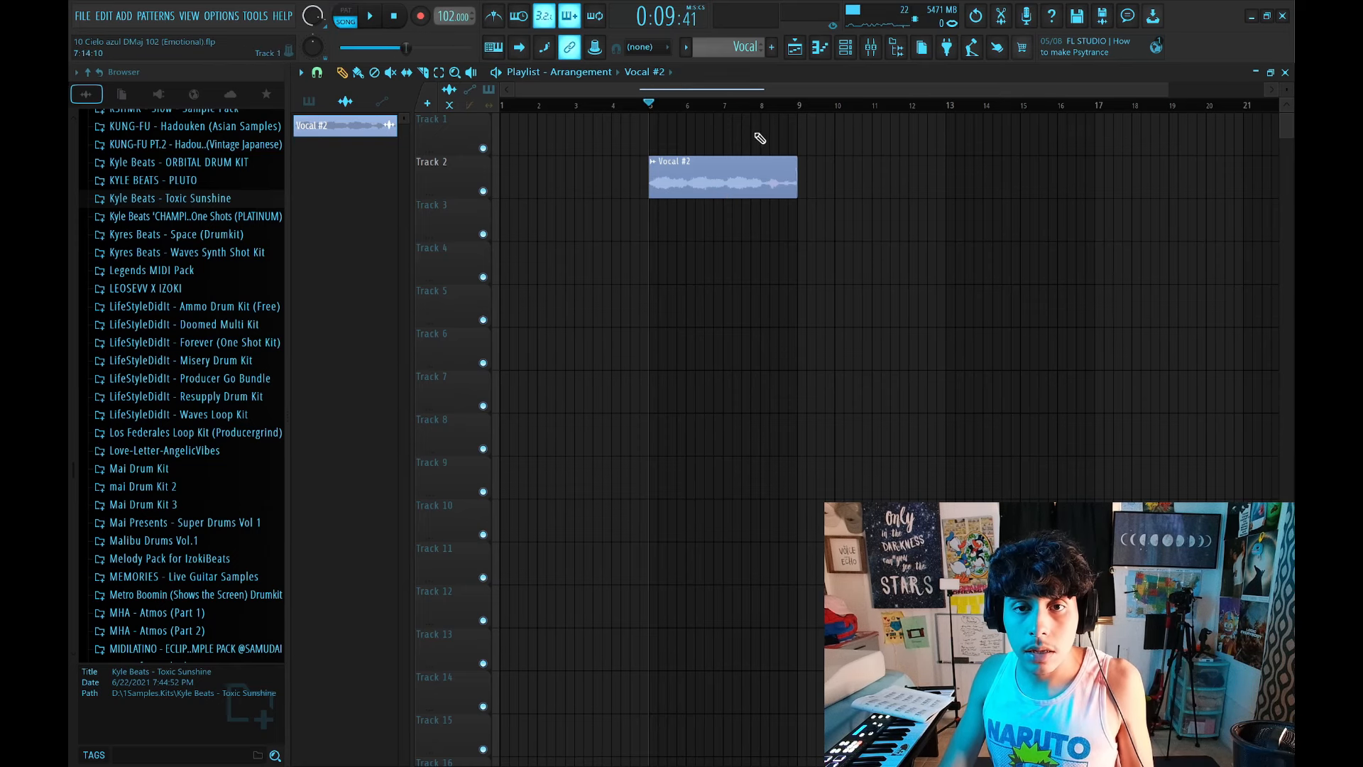
left_click(771, 107)
key("space")
scroll(812, 106, "up", 8)
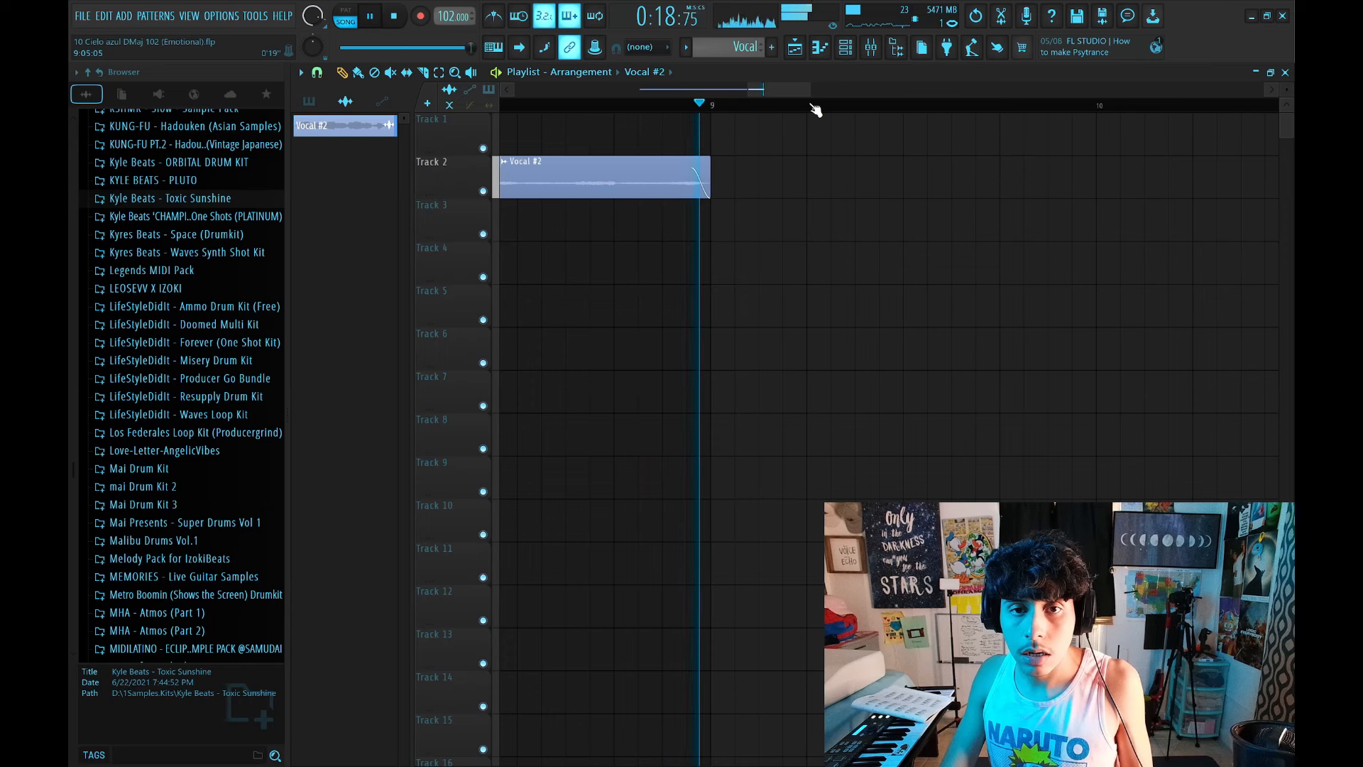
key("space")
scroll(815, 110, "down", 8)
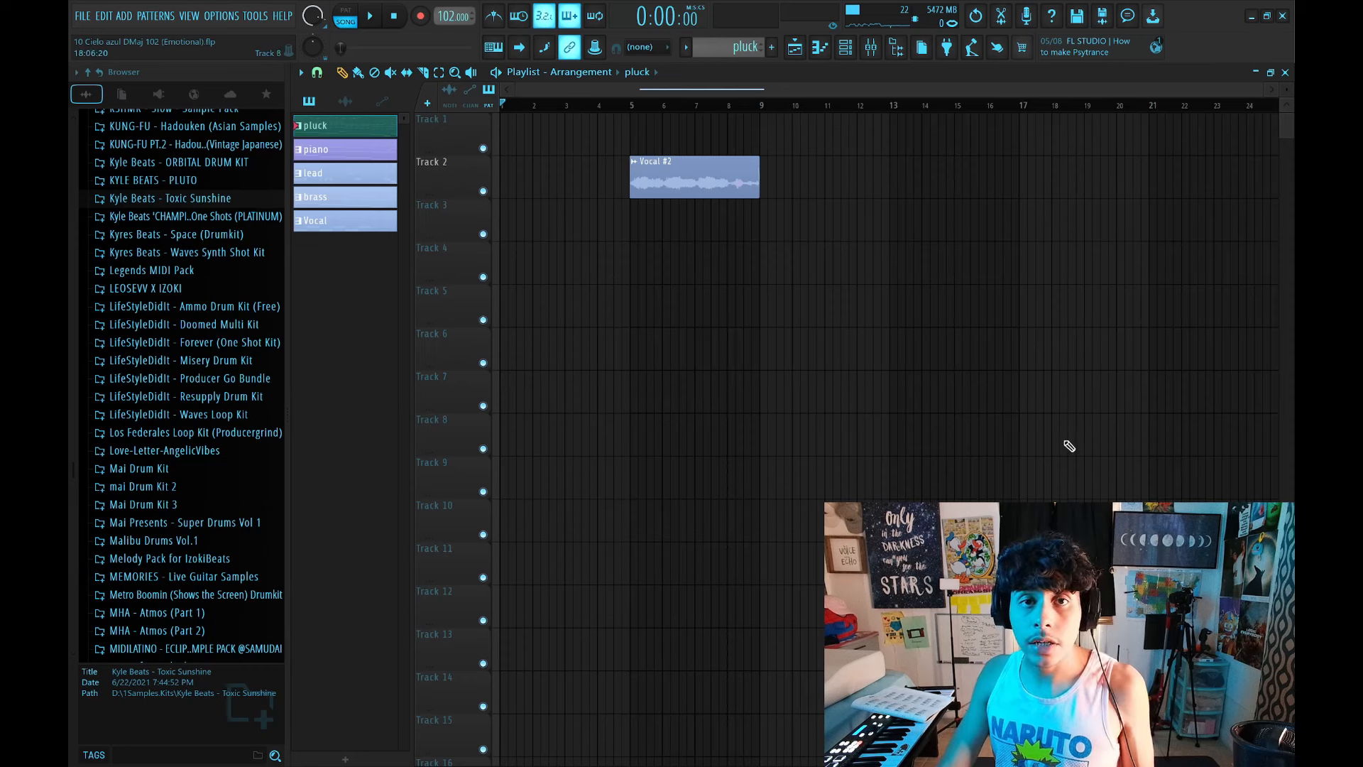
Place the piano pattern on Track 1 at bar 5 and stack pluck, piano and lead on Tracks 1 to 3 at bar 1.
left_click(309, 101)
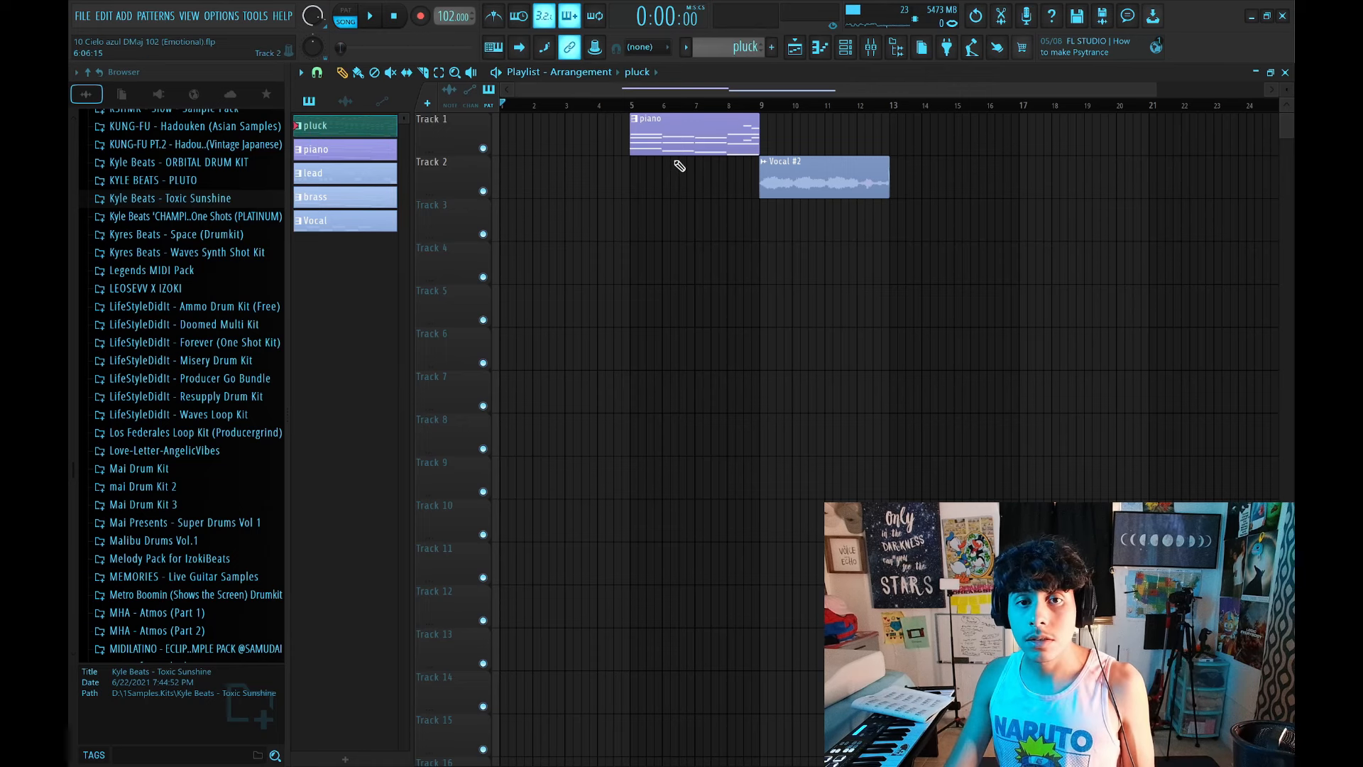
left_click(677, 240)
left_click_drag(689, 228, 371, 125)
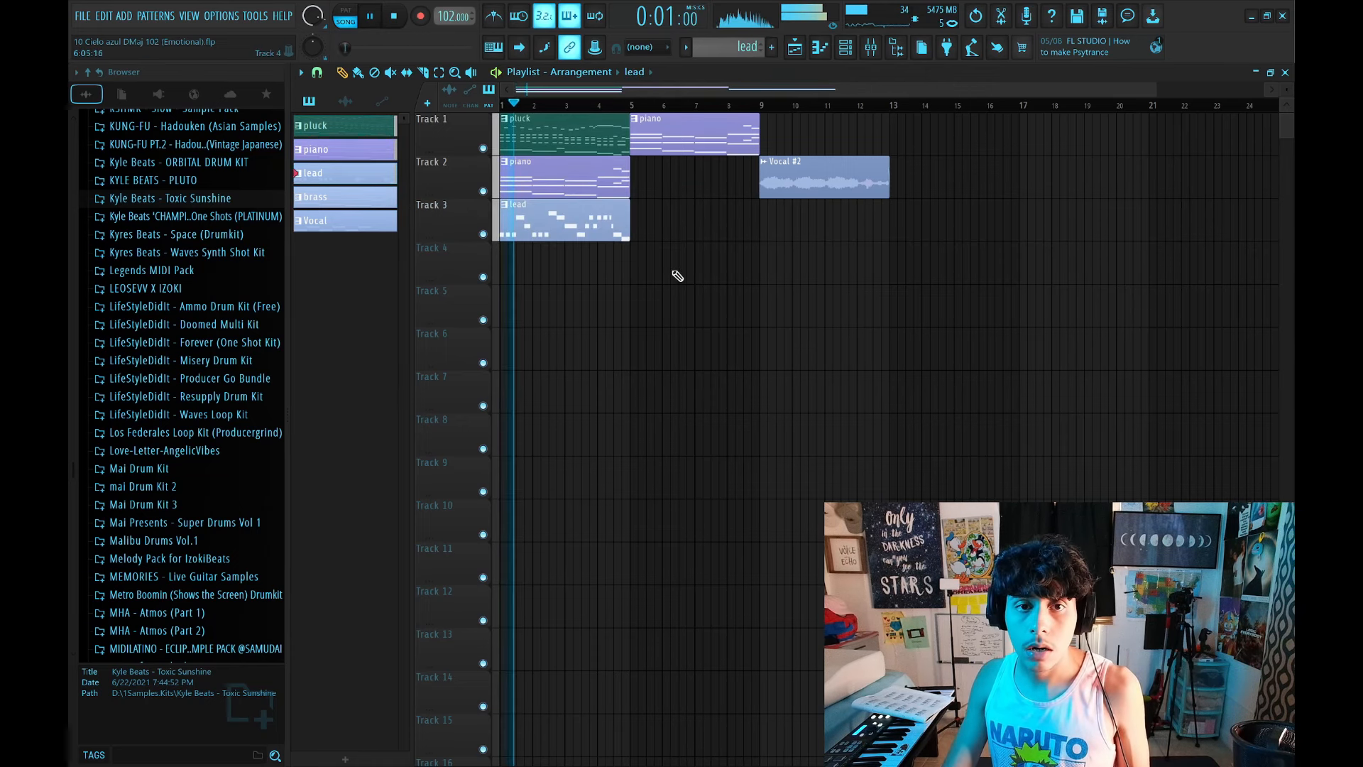
Move the vocal clip under the piano at bar 5 and place brass and piano on Tracks 1 and 2 at bar 9.
left_click_drag(836, 186, 706, 185)
left_click(309, 102)
left_click(331, 200)
left_click(765, 126)
left_click(692, 135)
left_click_drag(802, 186, 764, 190)
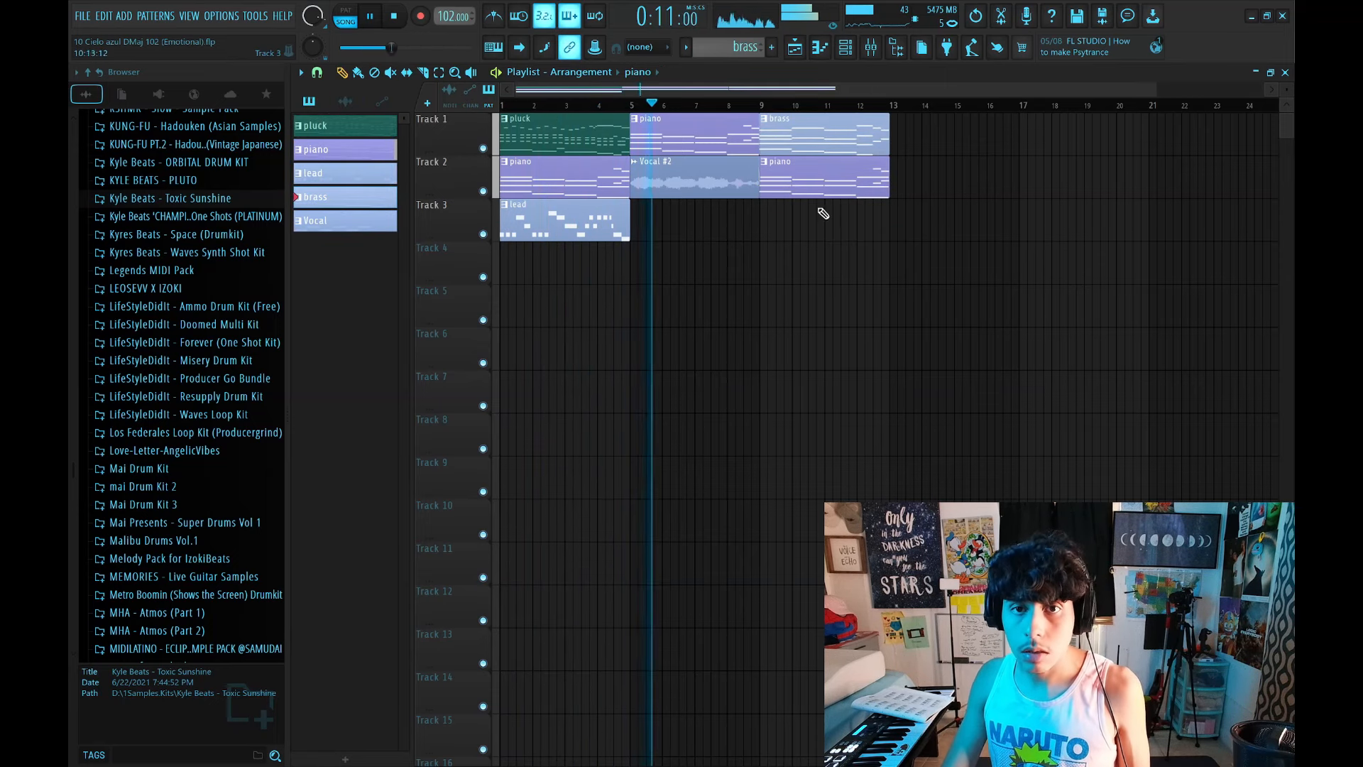
Copy the pluck, piano and lead clips from bar 1 to bar 13.
scroll(797, 107, "up", 3)
scroll(797, 107, "down", 4)
left_click_drag(618, 245, 511, 128)
mouse_move(533, 169)
left_mouse_down()
mouse_move(951, 169)
mouse_move(869, 169)
left_mouse_up()
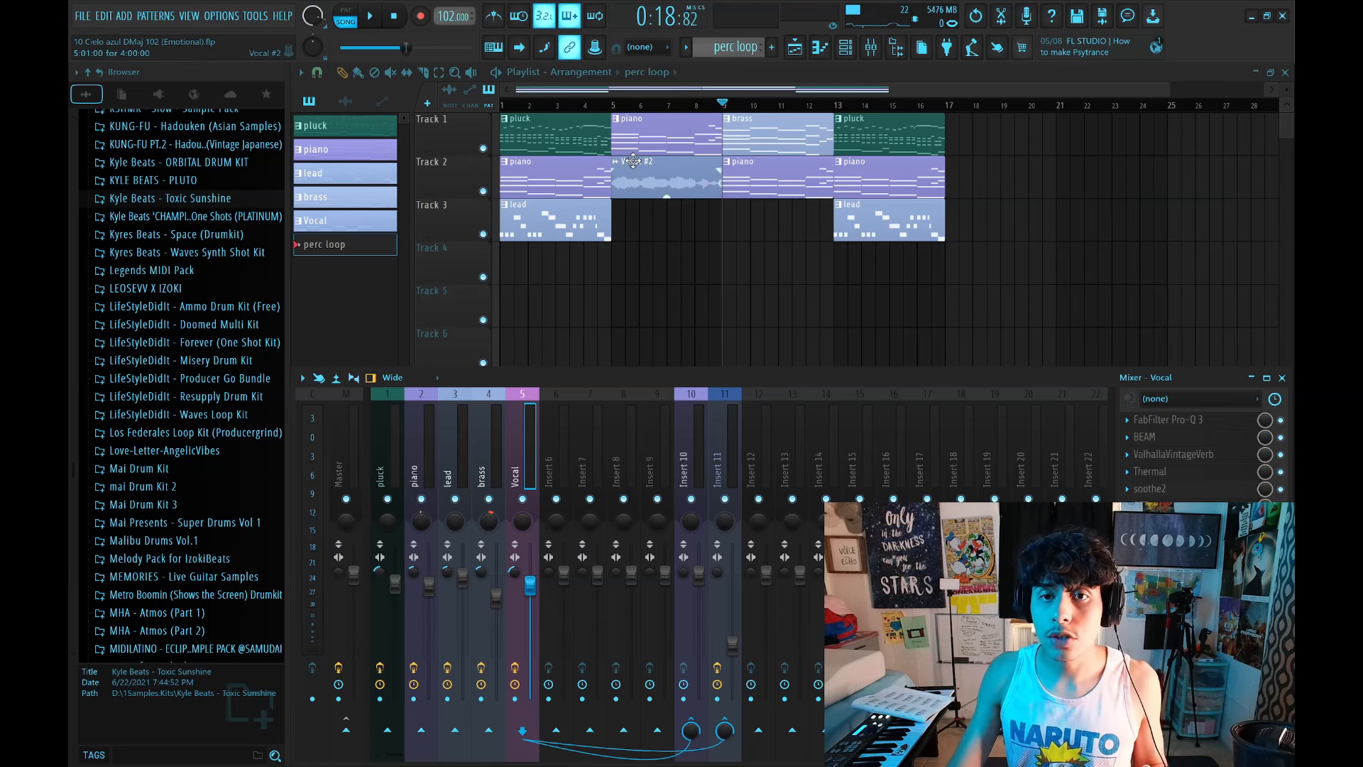
Add the Life plugin as a new instrument for the perc loop pattern.
left_click(846, 48)
left_click(568, 571)
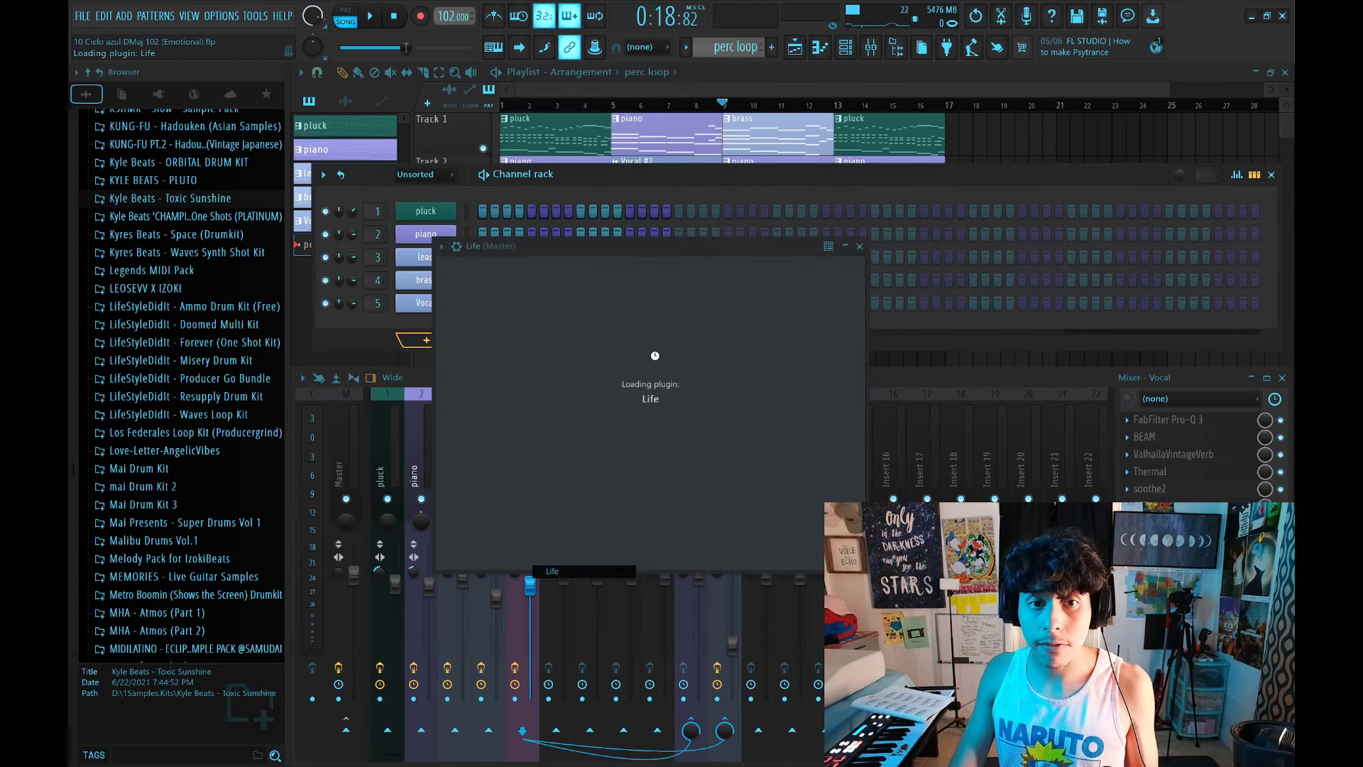
left_click_drag(697, 251, 637, 164)
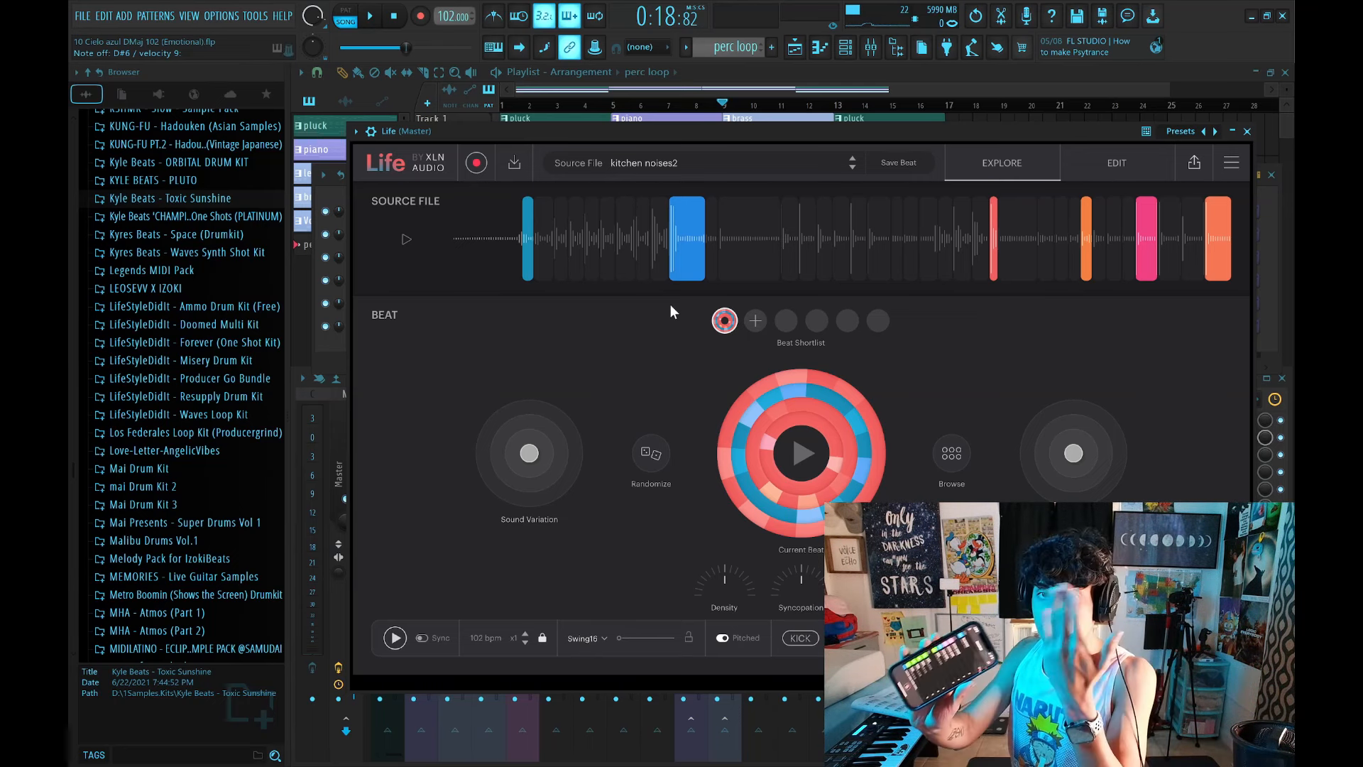
Load the Randomness recording as Life's source file, then randomize the beat and audition it with the arrangement.
left_click(674, 163)
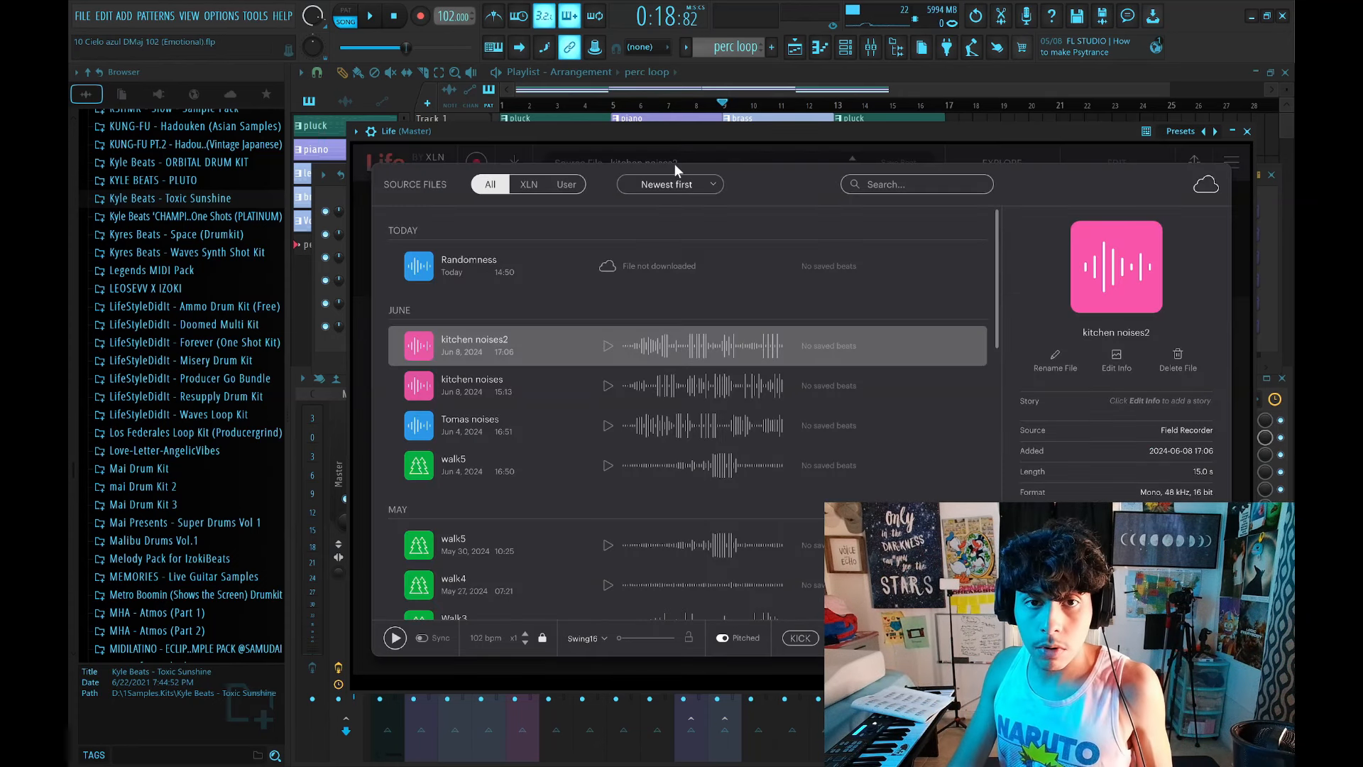
left_click(497, 266)
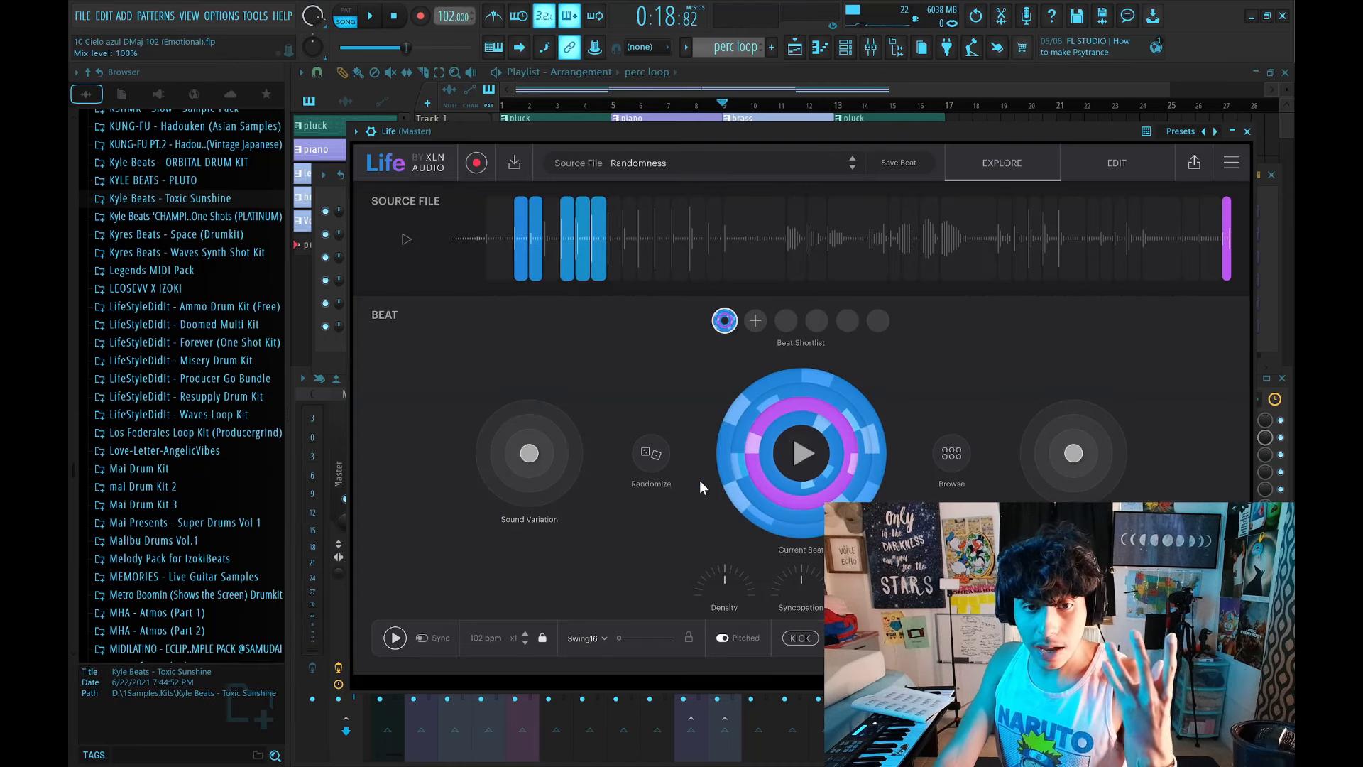
left_click(802, 453)
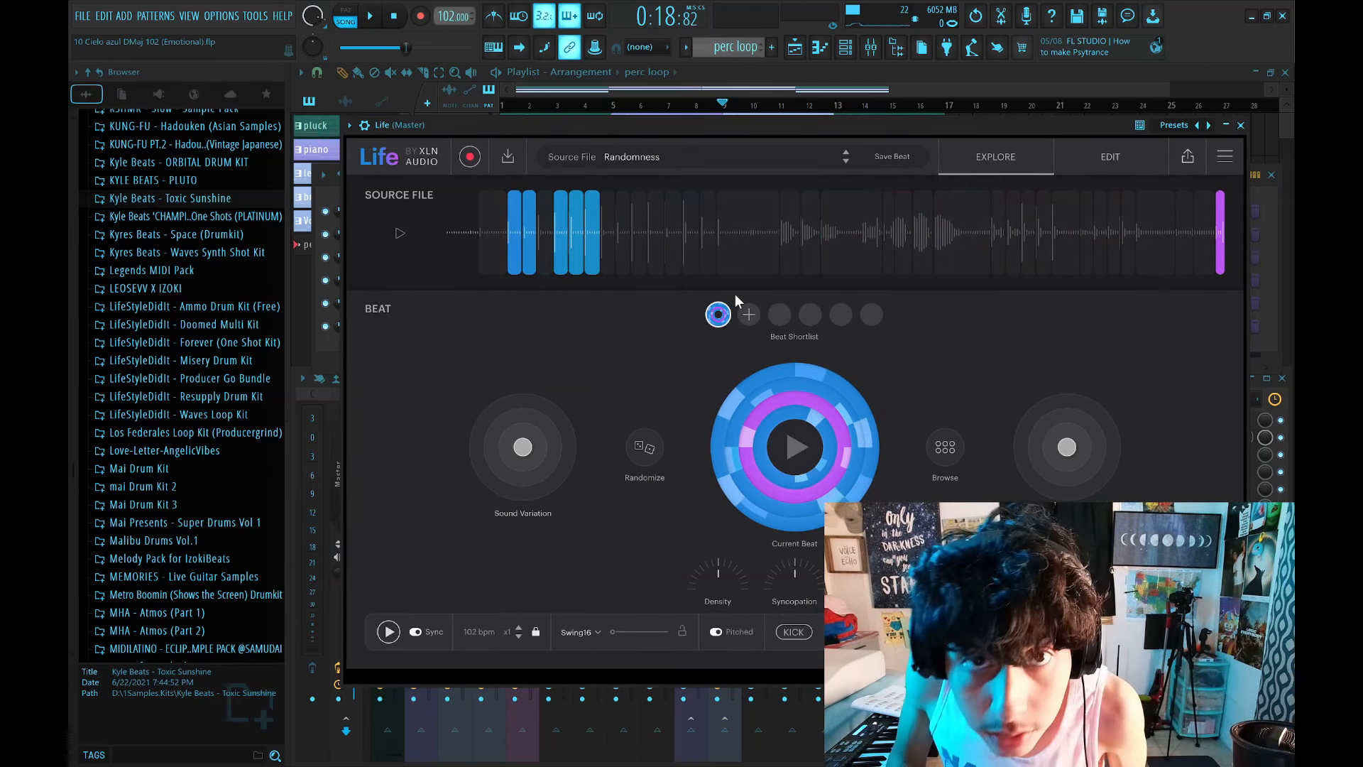
key("space")
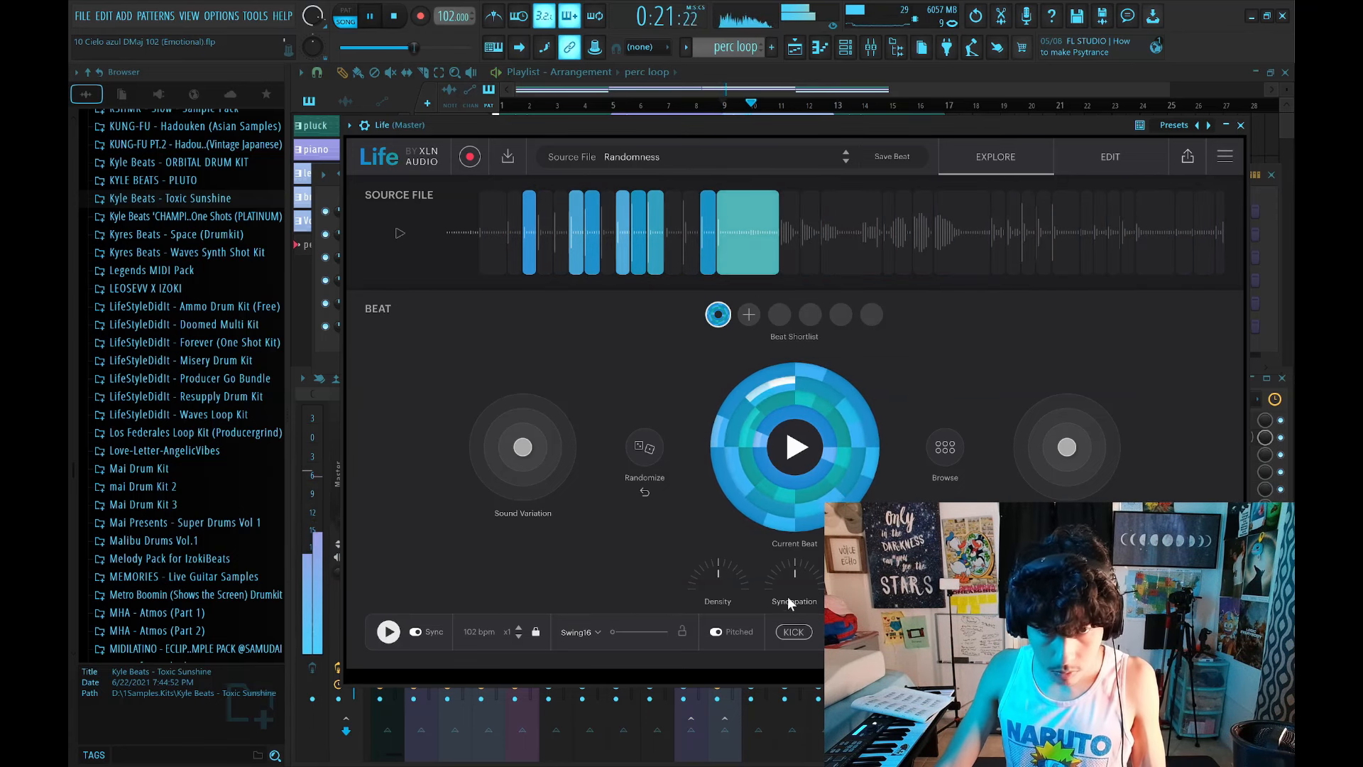
key("space")
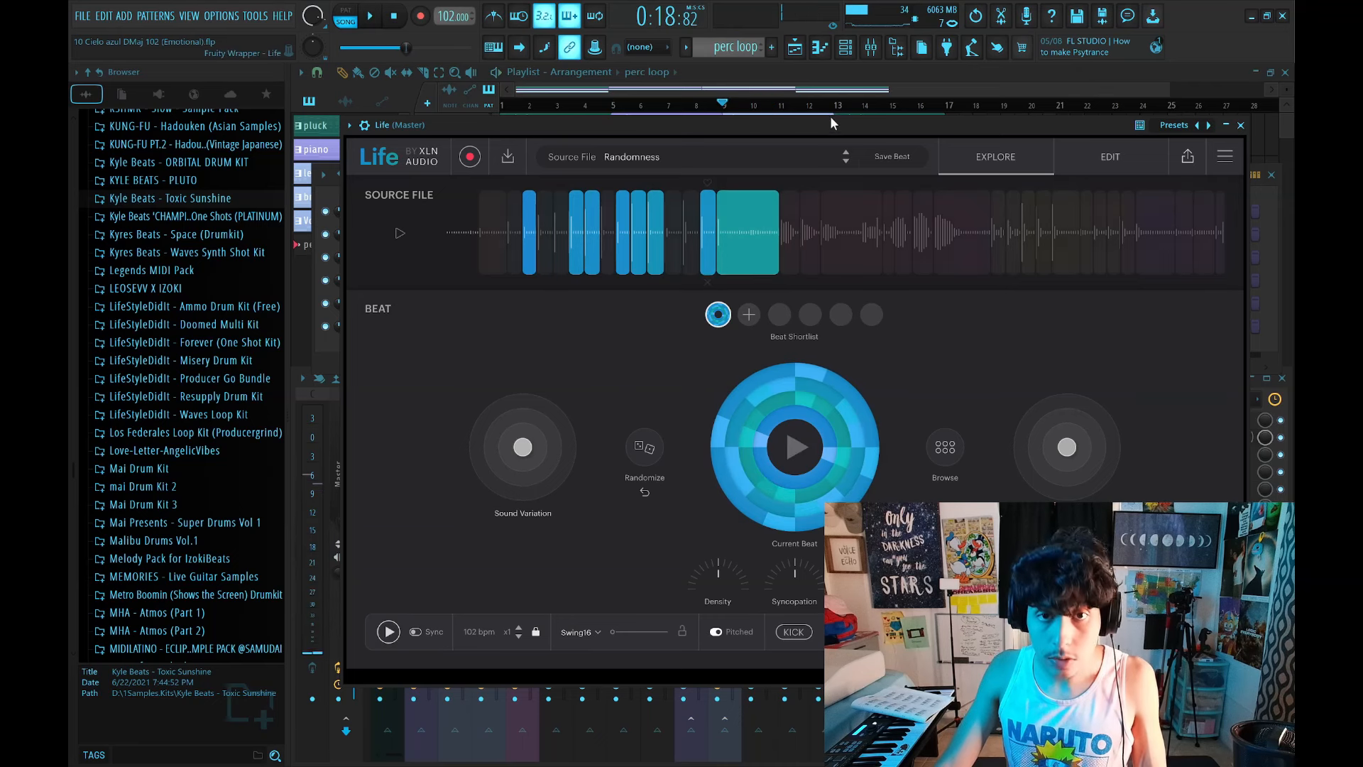
Export the Life beat as WAV and place it on Track 3 at bar 9.
left_click(1188, 156)
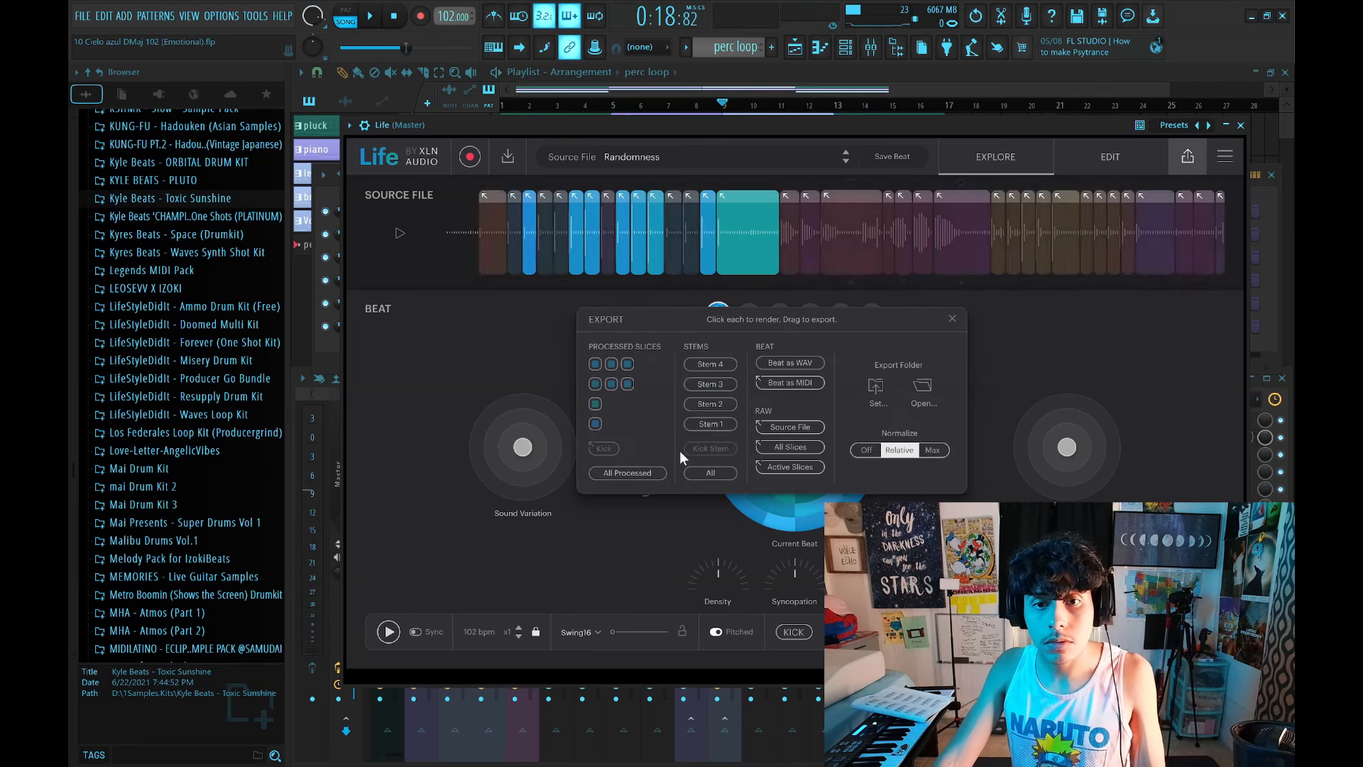
left_click_drag(776, 122, 719, 255)
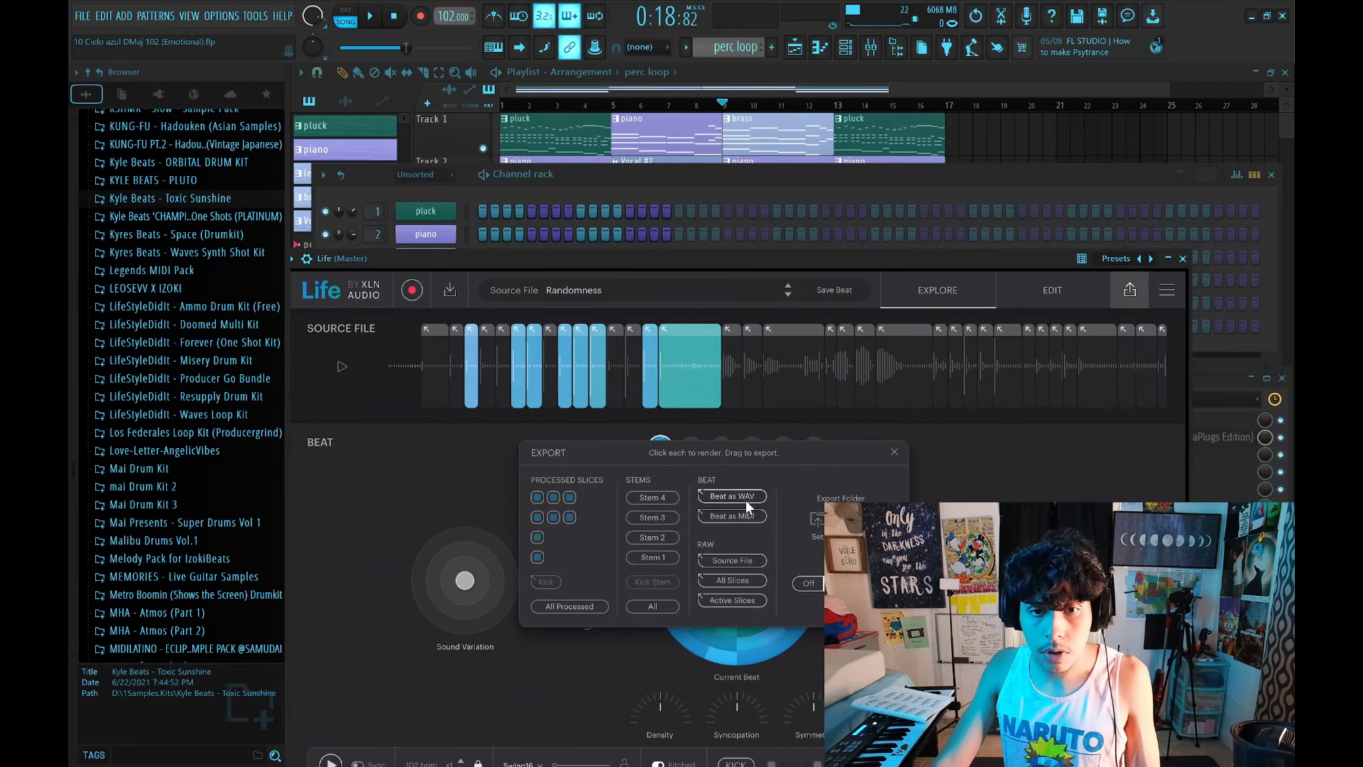
left_click_drag(827, 233, 763, 238)
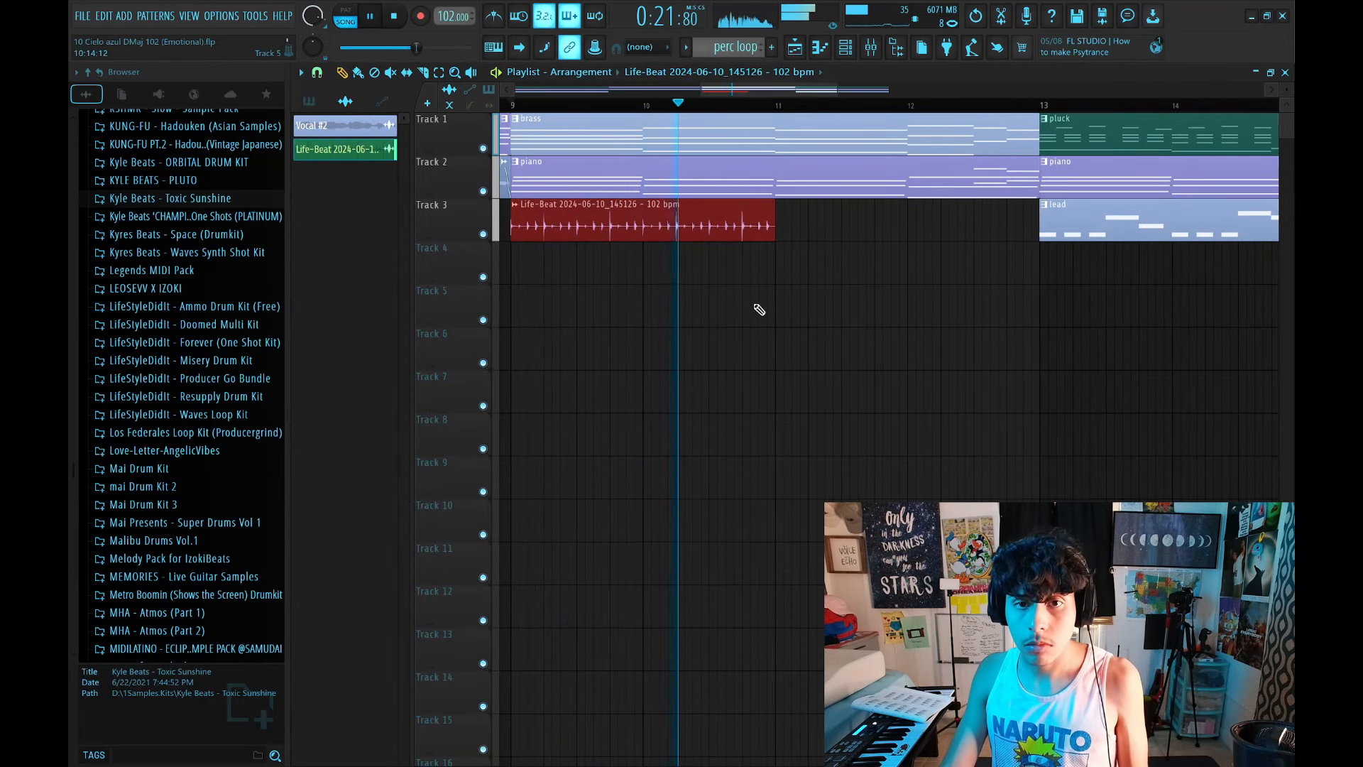
Stretch the Life beat clip on Track 3 to end at bar 13 and play it with the brass section.
left_click_drag(725, 368, 719, 331)
key("space")
key("ctrl+z")
key("space")
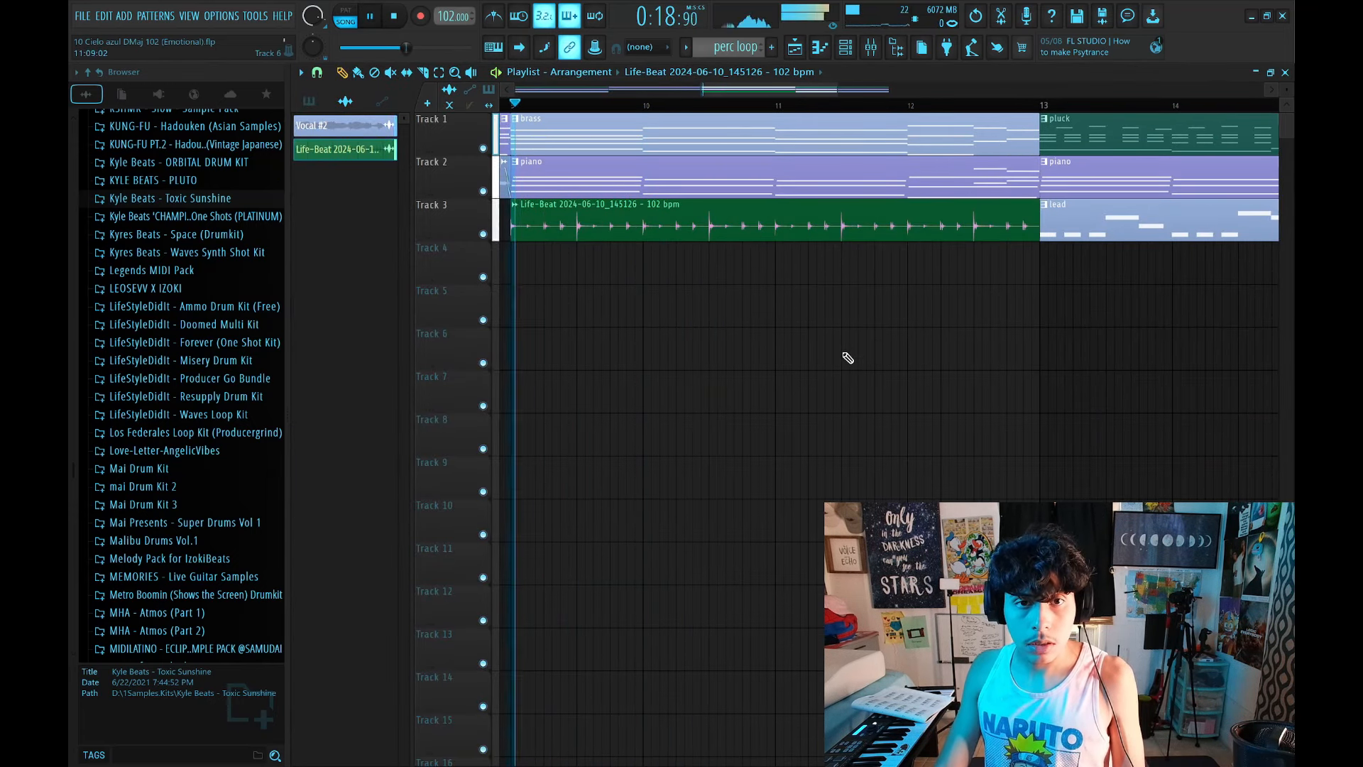
Rename the Life beat clip perc in dark navy, and load FabFilter Pro-Q 3 on its mixer track to adjust the low end.
right_click(358, 151)
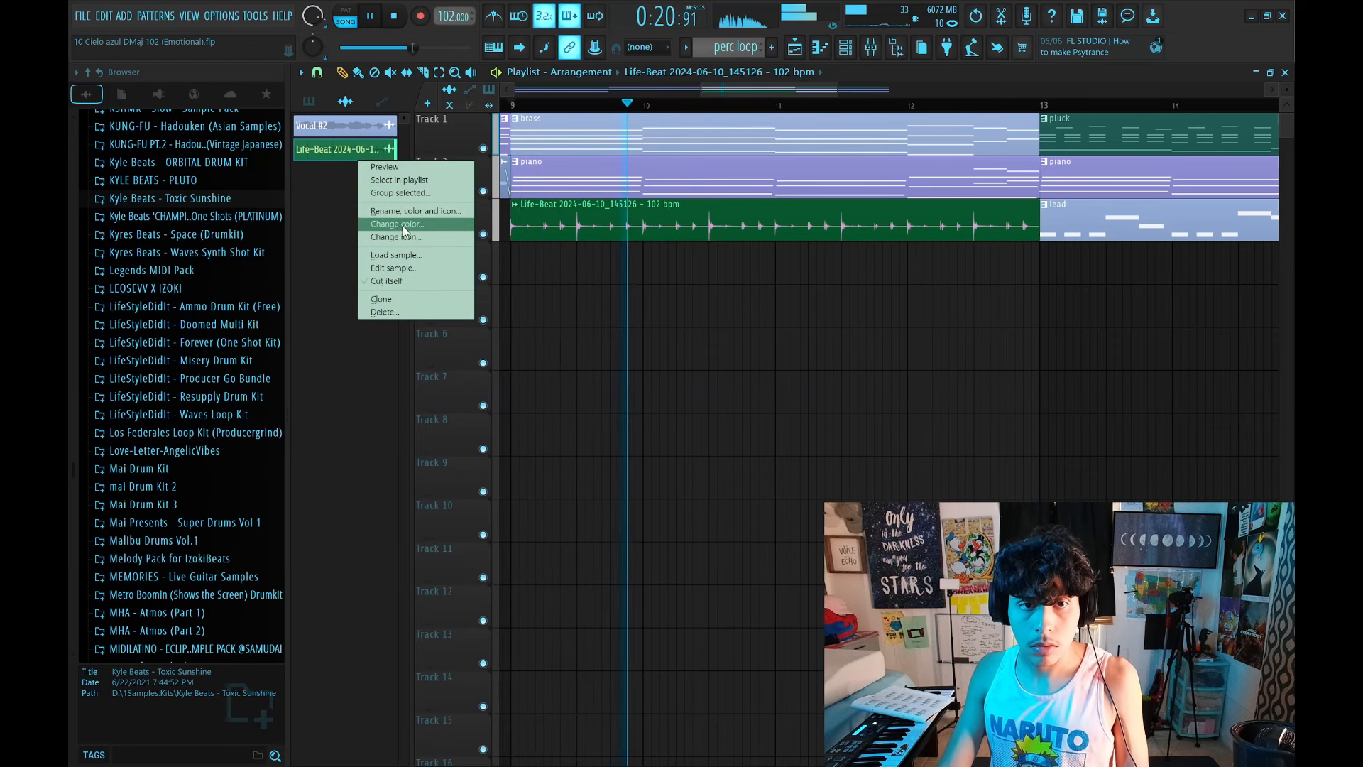
left_click(406, 224)
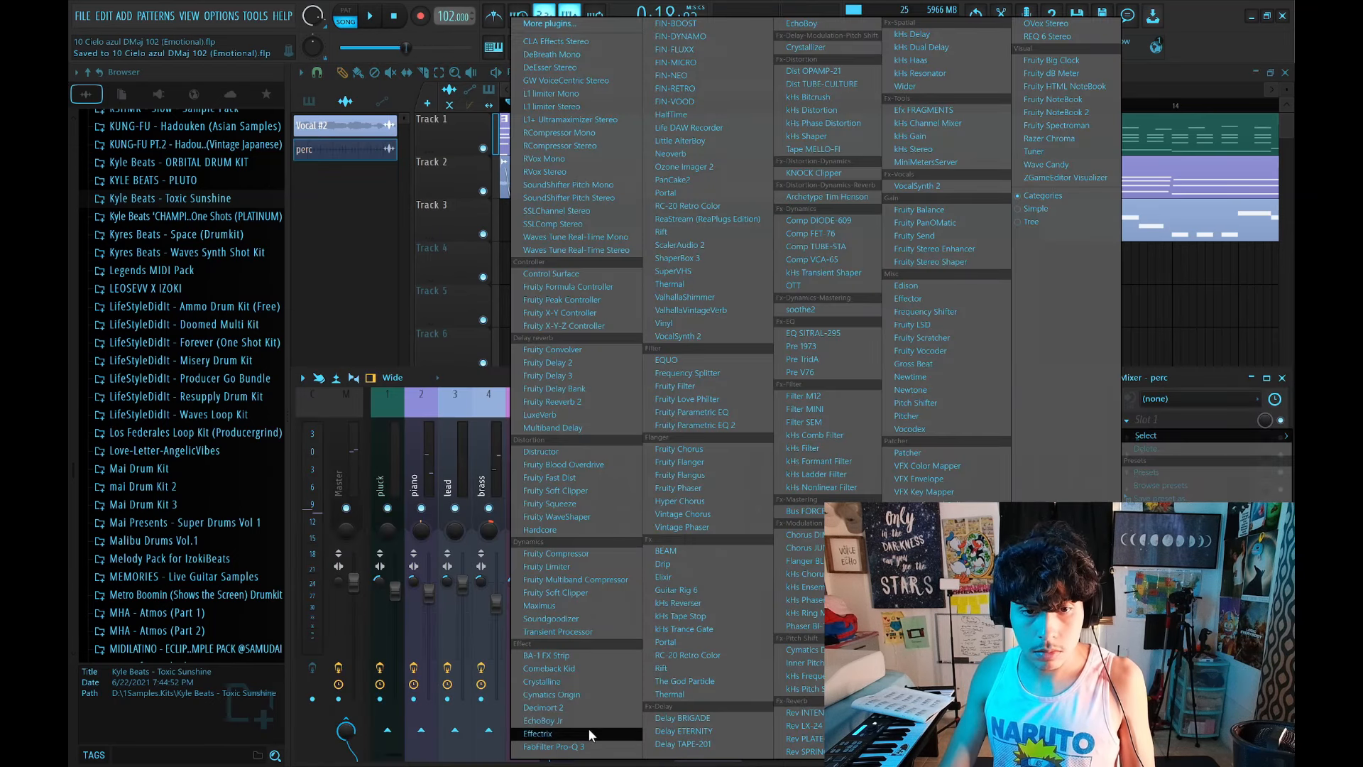
left_click(589, 728)
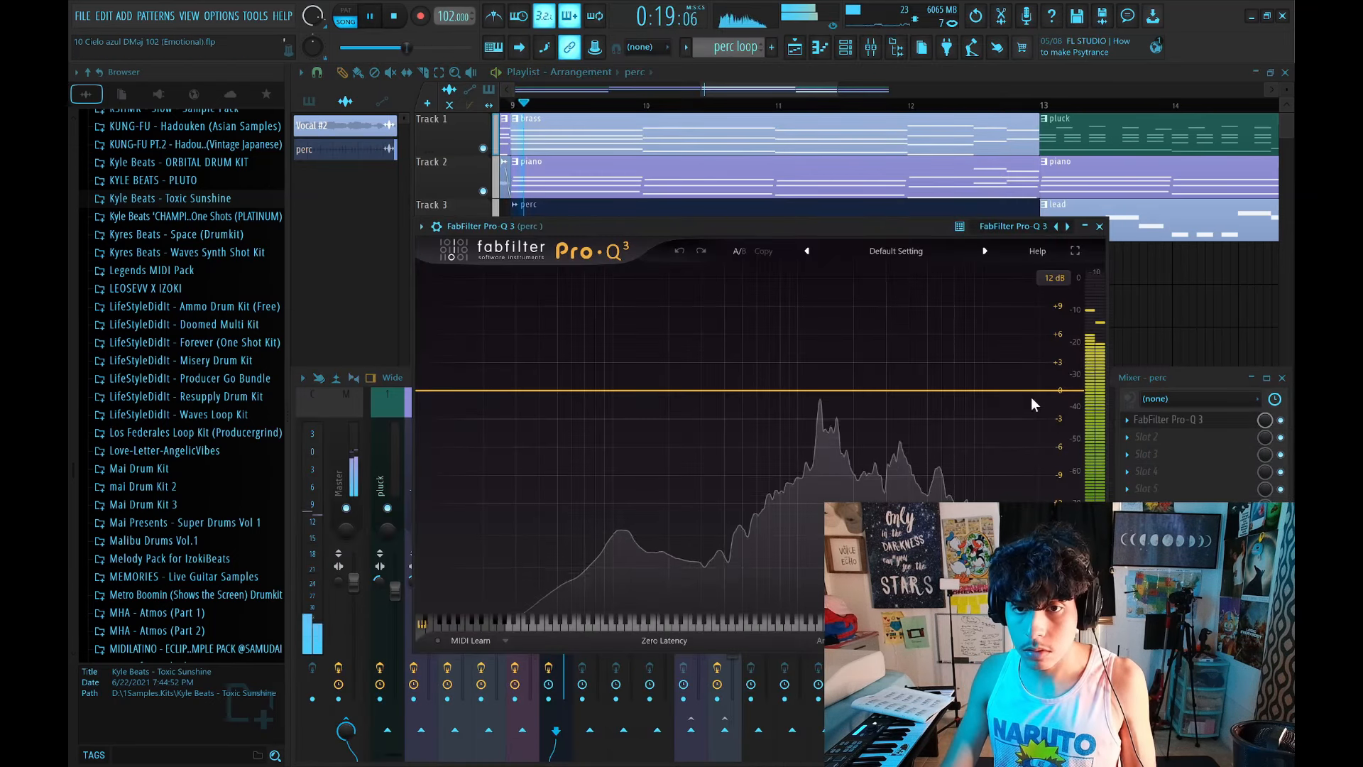
left_click_drag(487, 390, 654, 386)
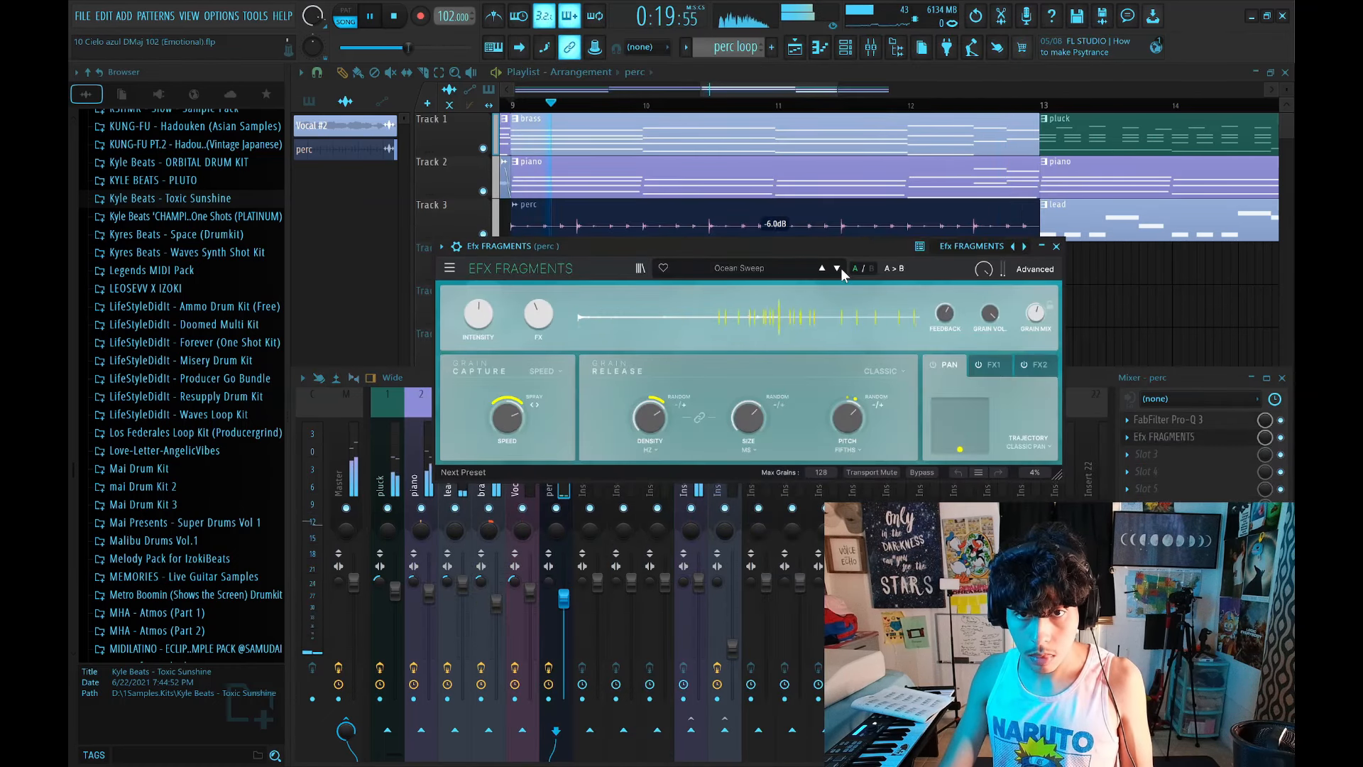
Load OneKnob Wetter Stereo in slot 3 and Fruity Stereo Shaper in slot 4 of the perc mixer track.
mouse_move(983, 321)
left_click(1146, 453)
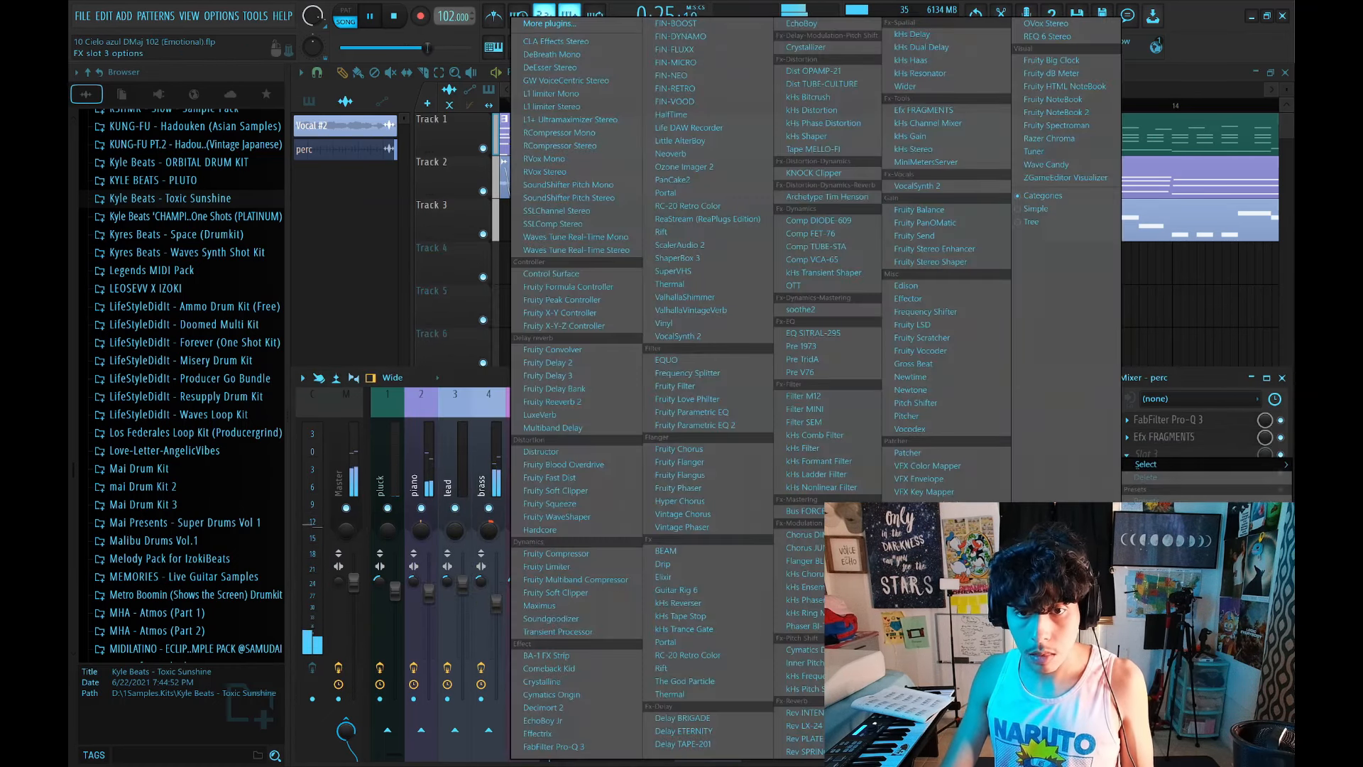
left_click(561, 119)
left_click(451, 120)
left_click(1164, 471)
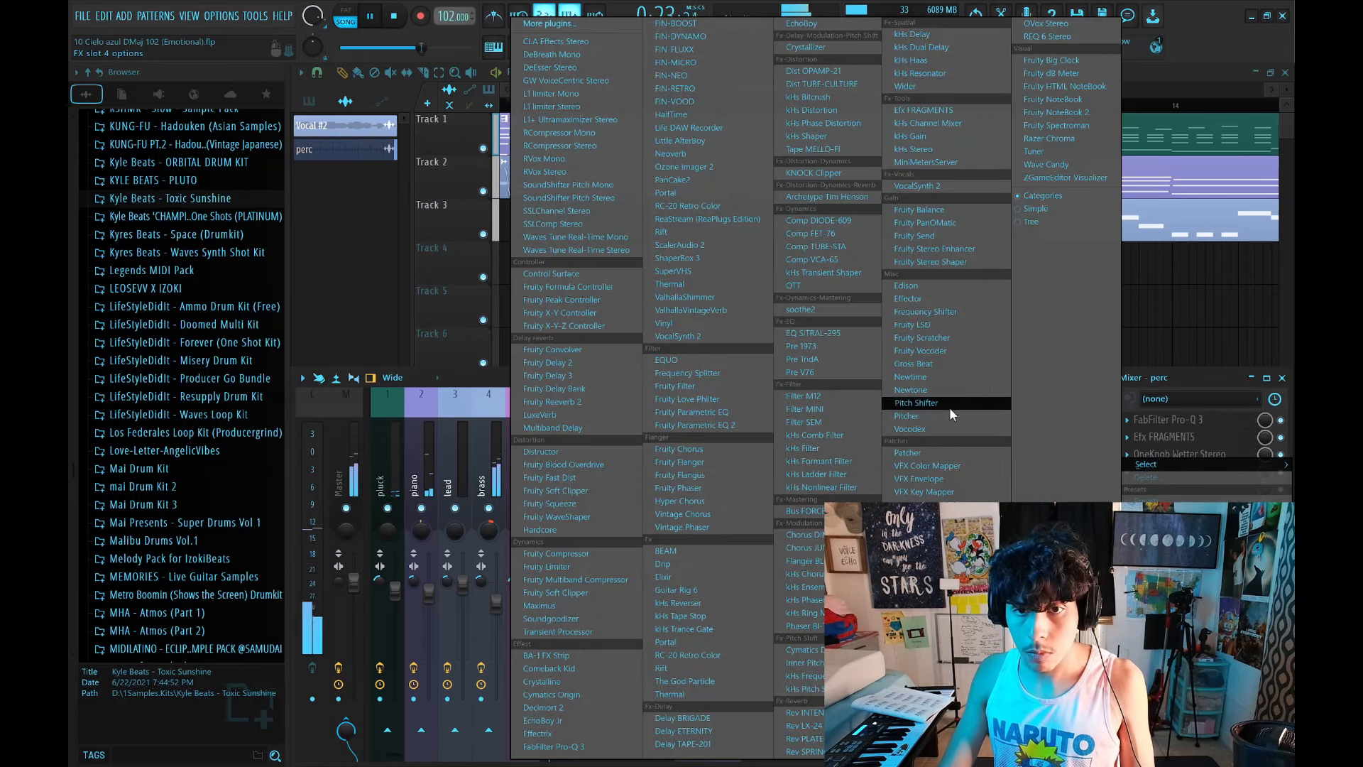
left_click(929, 262)
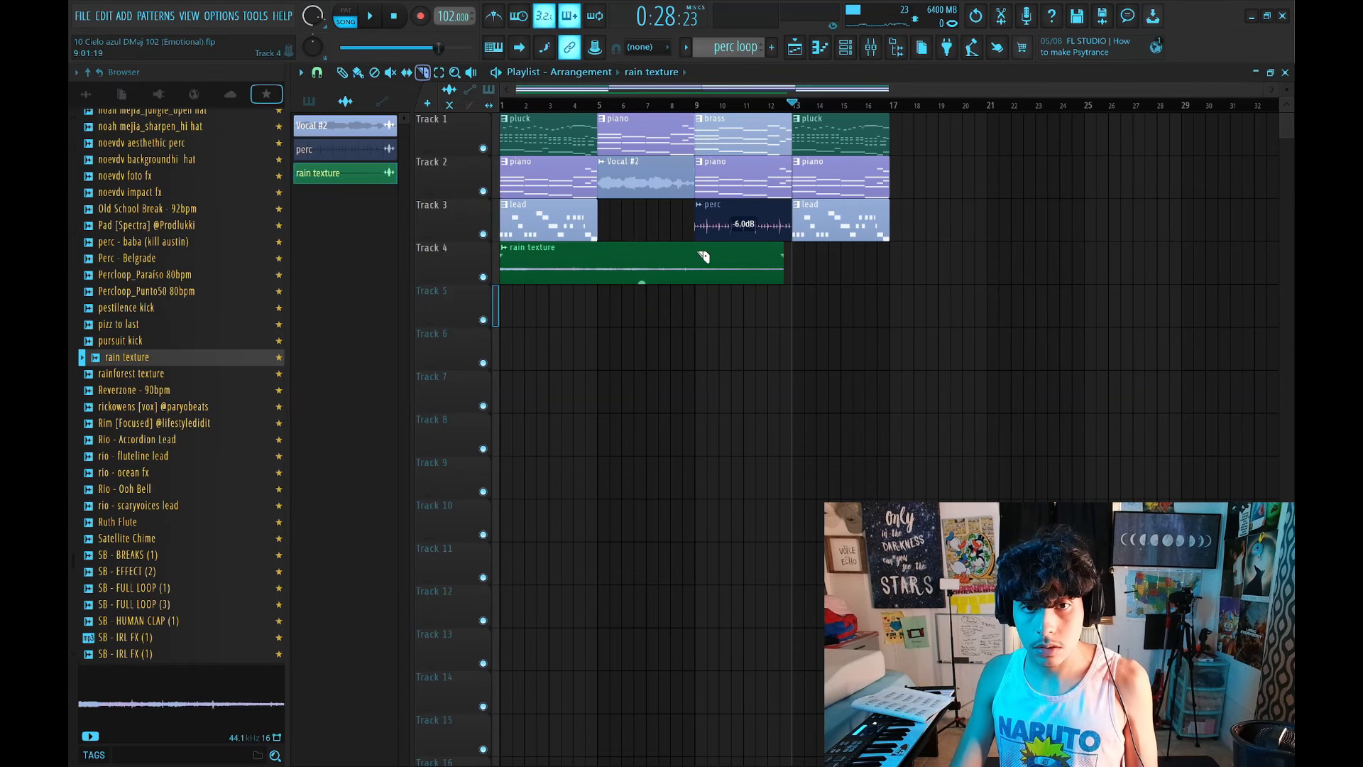
Trim the rain texture clip on Track 4 to bar 9 and duplicate it to fill up to bar 17.
left_click(731, 280, "ctrl")
key("ctrl+b")
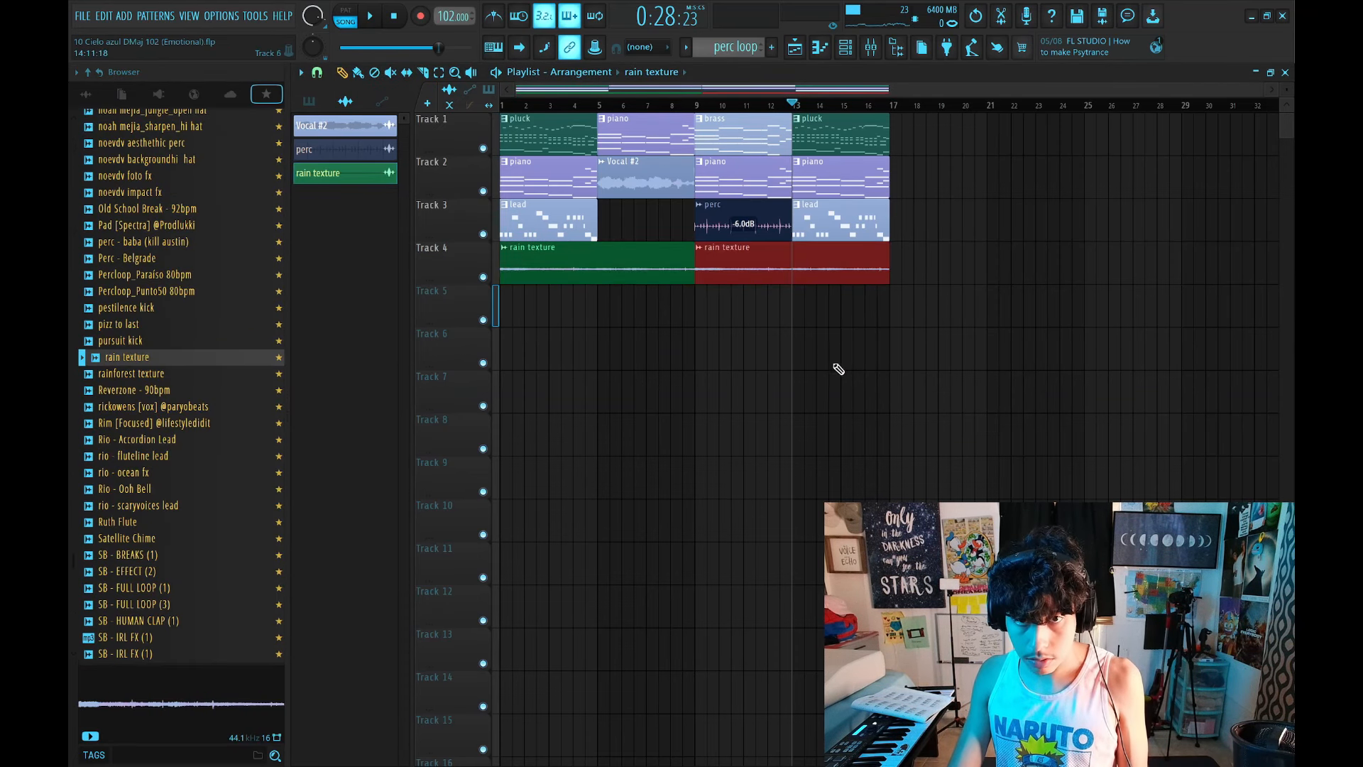
Recolour the rain texture clip light blue.
right_click(363, 176)
left_click(434, 236)
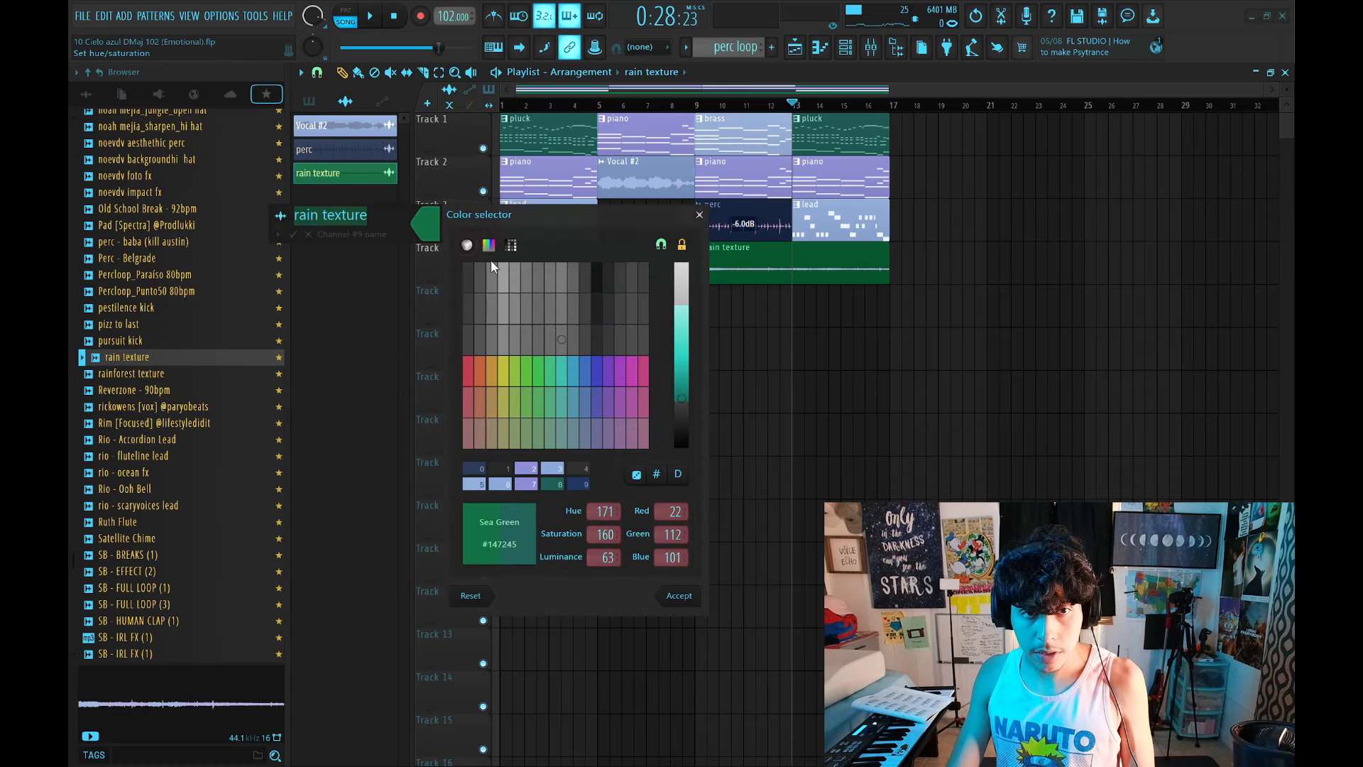
left_click(587, 370)
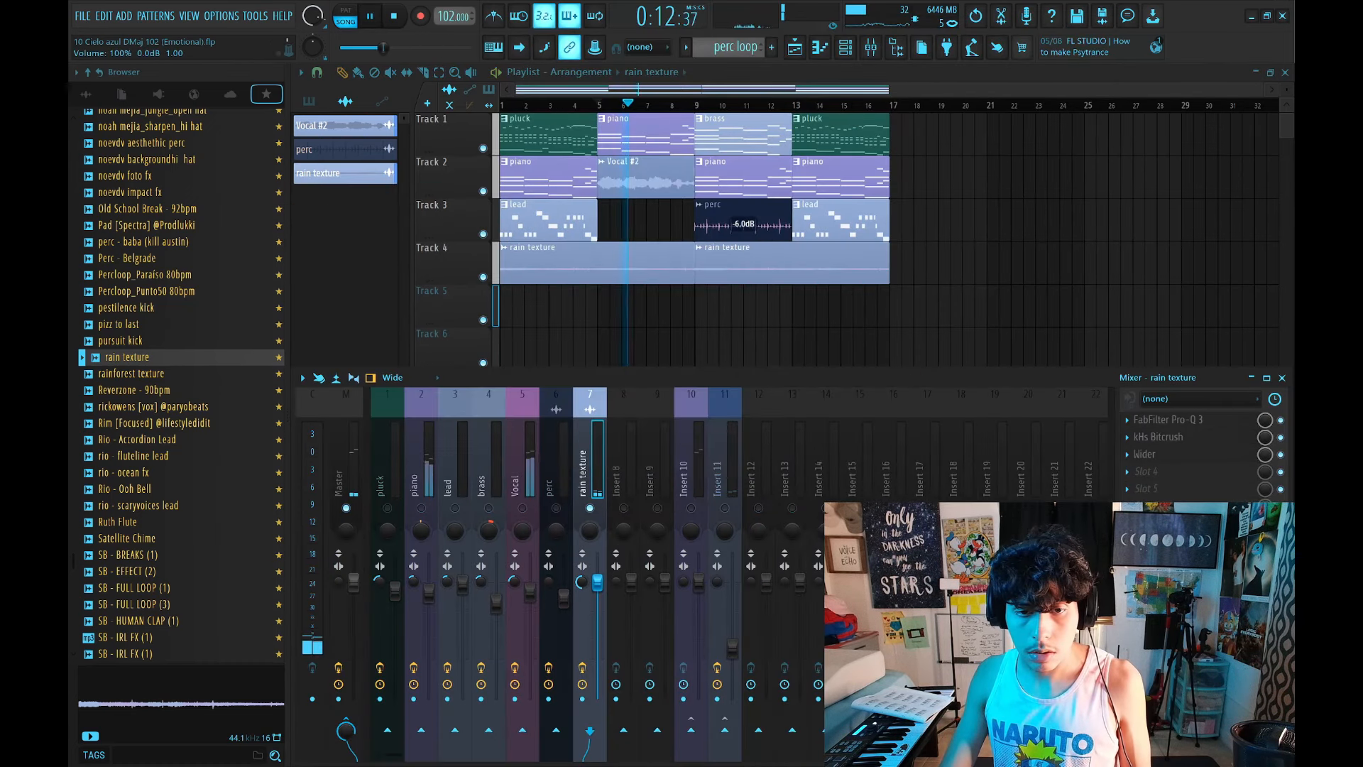
Lower the rain texture mixer track's fader during playback, then stop the song.
left_click_drag(597, 583, 597, 636)
key("space")
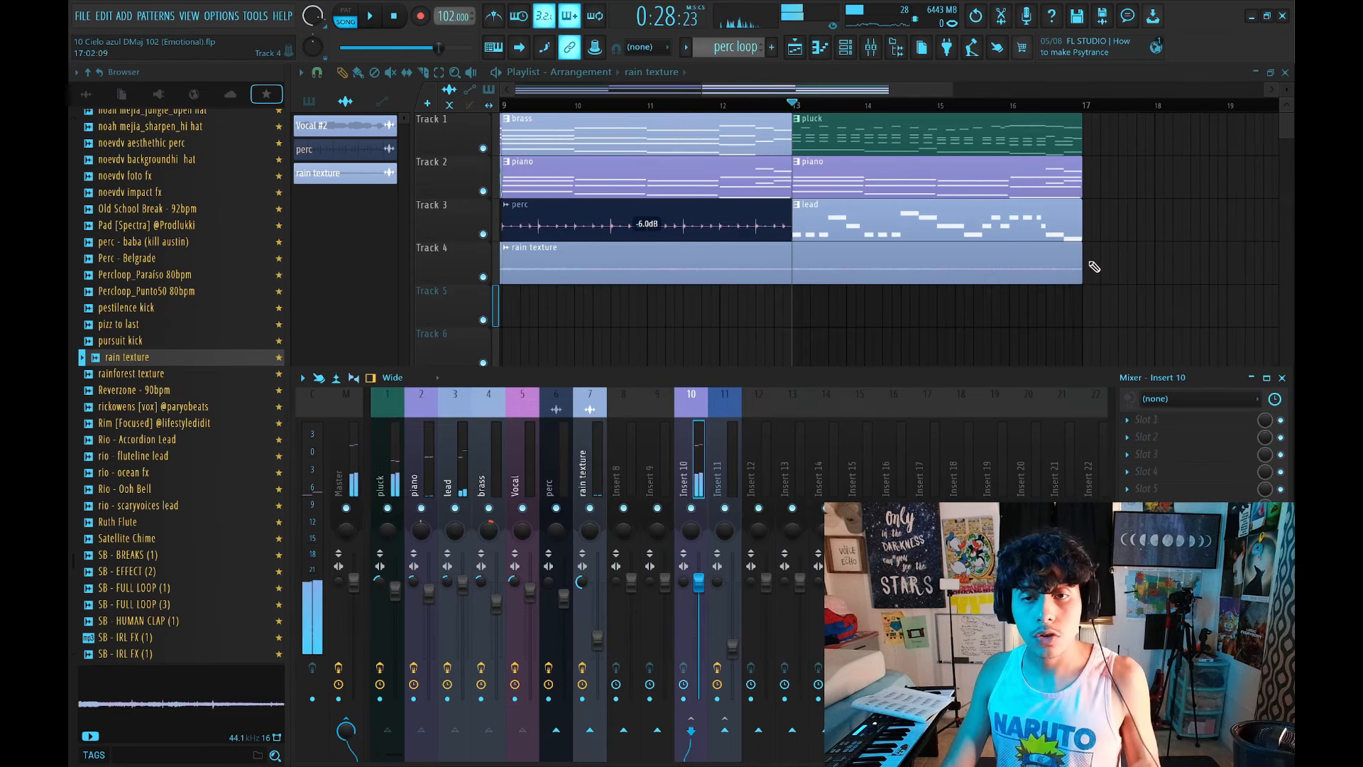
Load ShaperBox 3 in effect slot 4 of mixer track Insert 10.
left_click(1131, 465)
mouse_move(1131, 465)
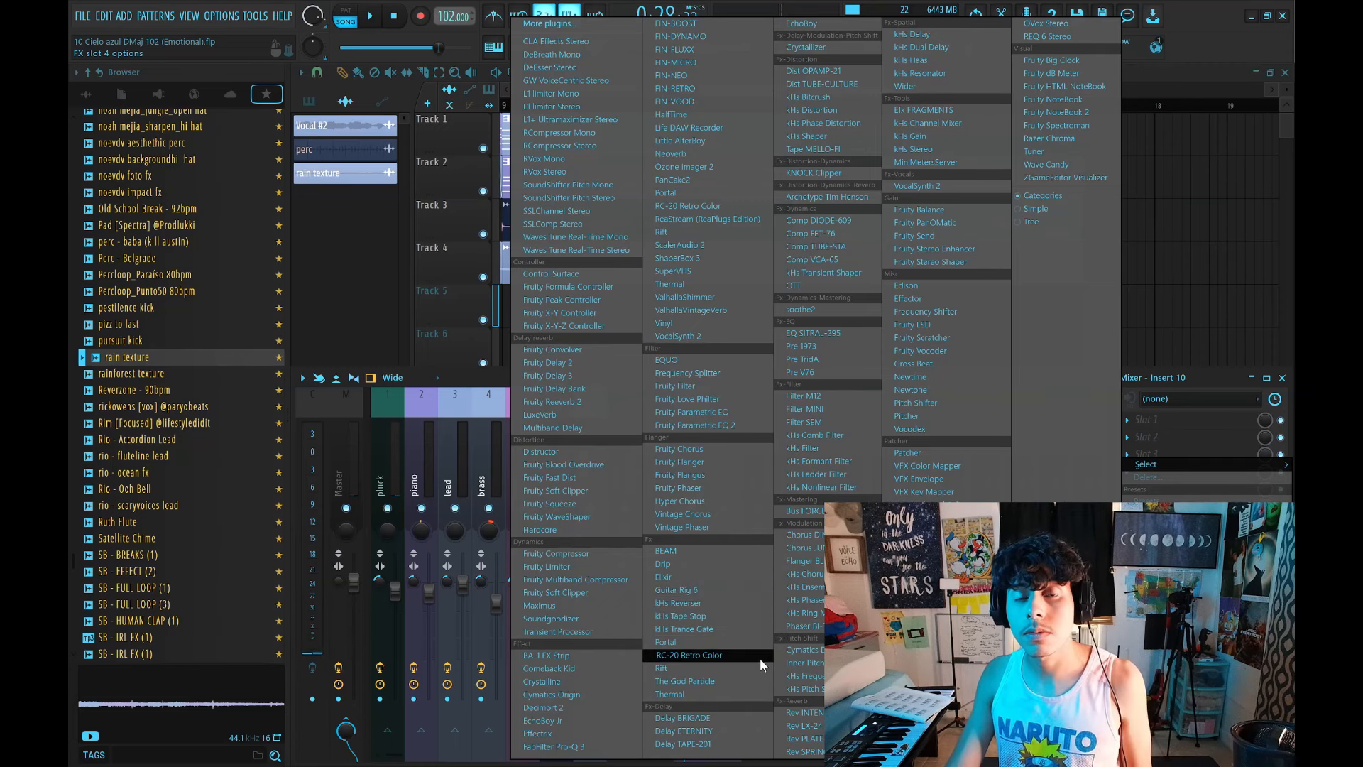
left_click(687, 262)
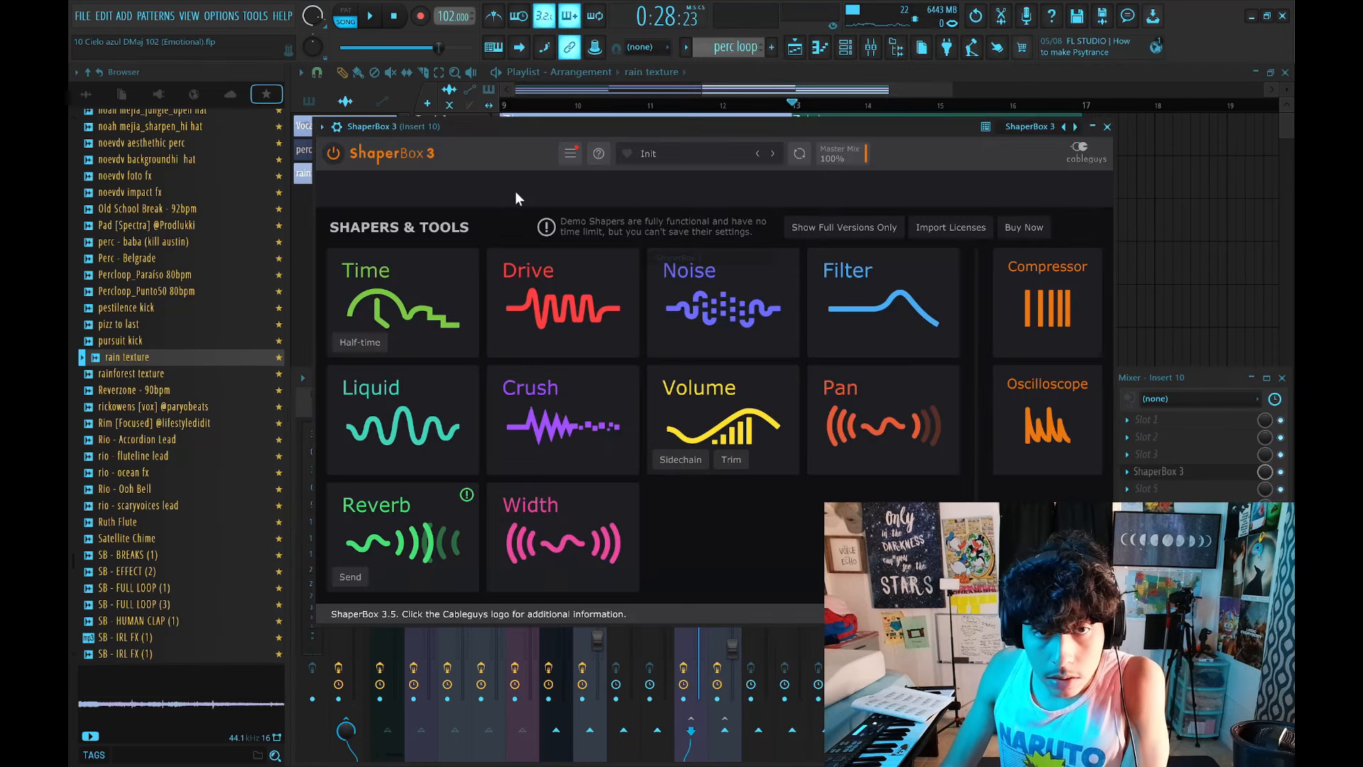
Pick the HalfTime Glitcher preset from the favourite ShaperBox presets, audition it with the song, and close the plugin.
left_click(666, 154)
left_click(543, 262)
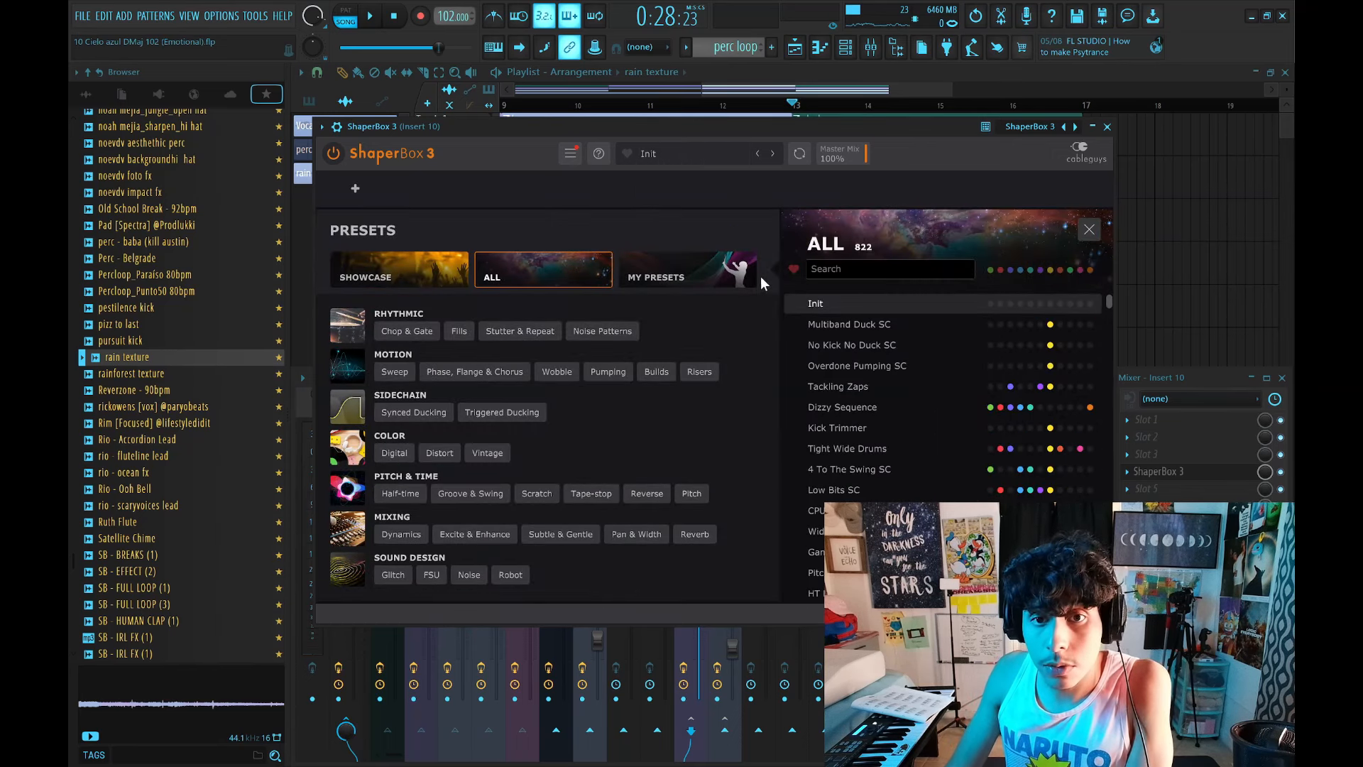
left_click(794, 269)
left_click_drag(819, 129, 819, 163)
key("space")
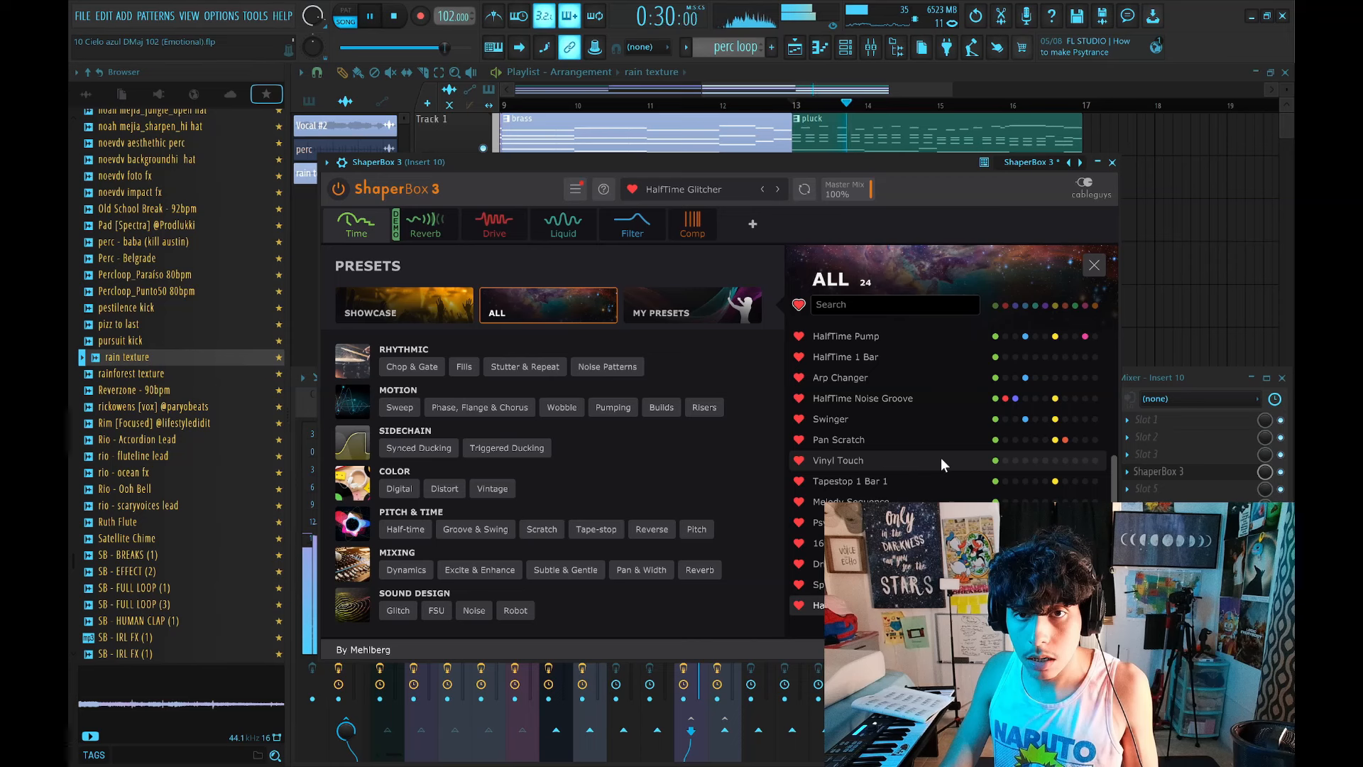
left_click(1112, 162)
key("space")
Automate ShaperBox 3's mix level on Track 5, at zero until bar 13 and held at a raised level through bar 17.
scroll(1071, 116, "down", 4)
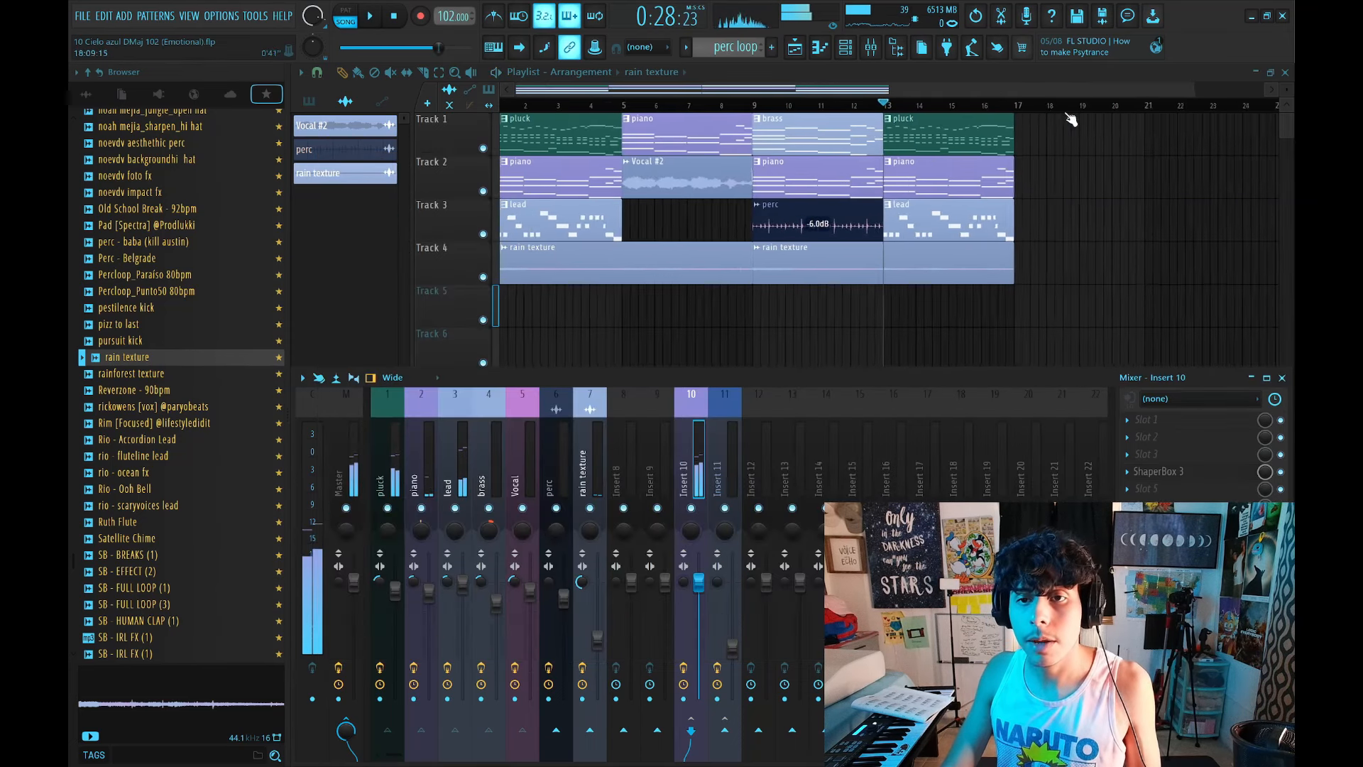
key("F9")
key("F9")
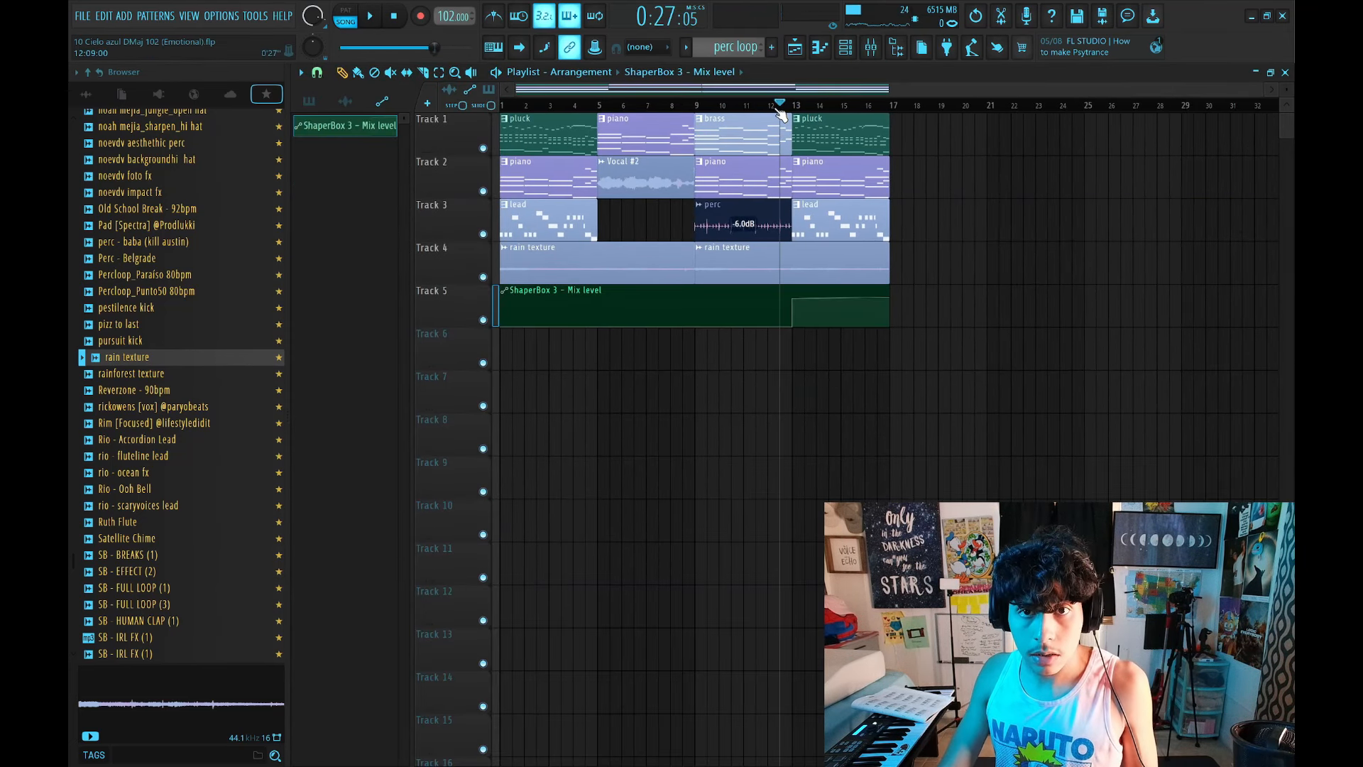
scroll(950, 274, "up", 4)
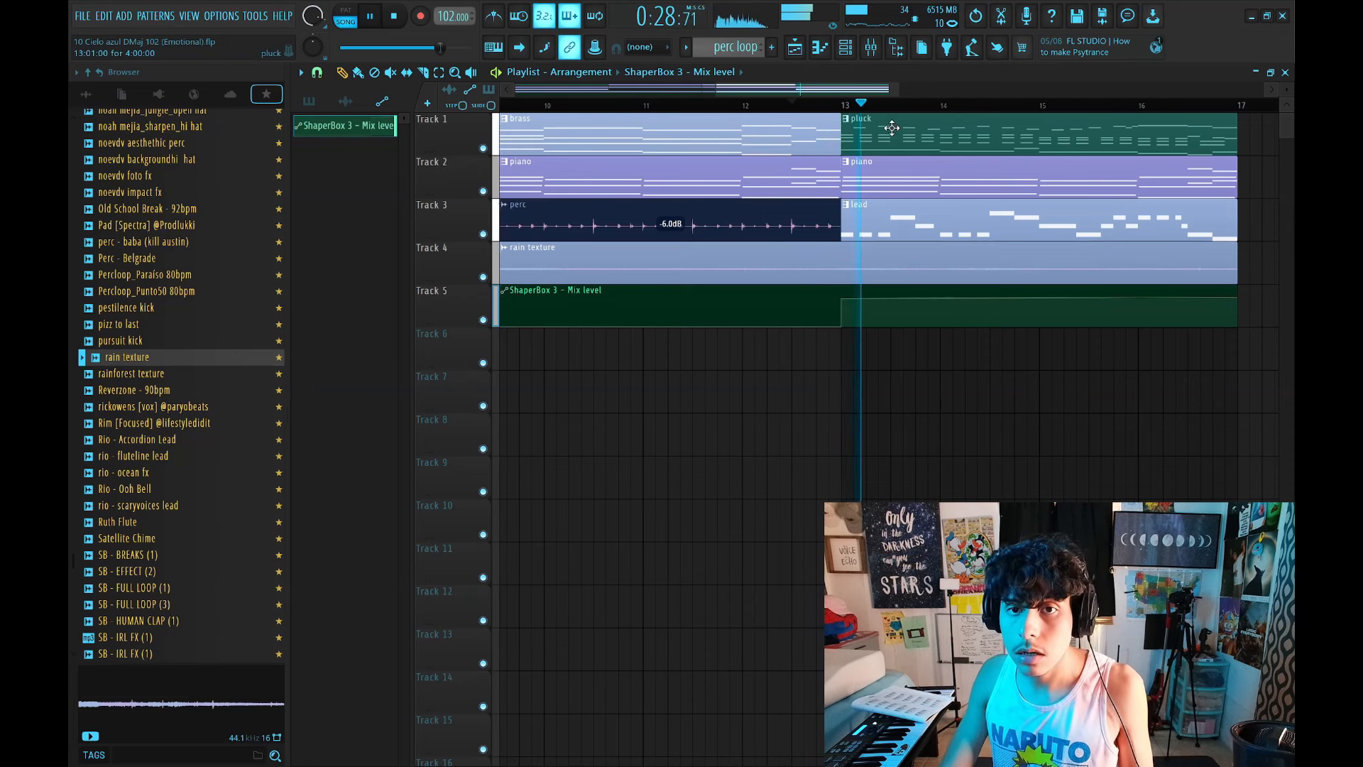
scroll(902, 112, "down", 2)
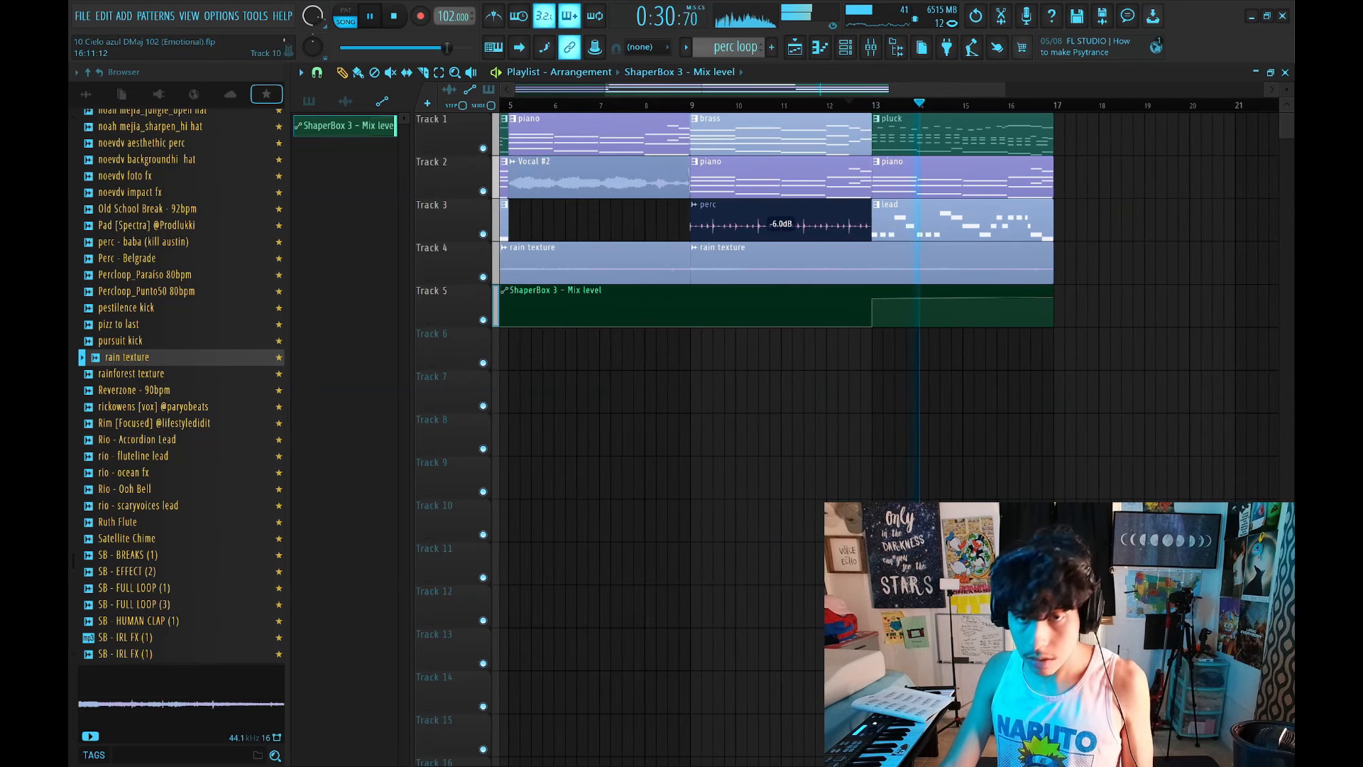
left_click_drag(874, 299, 874, 284)
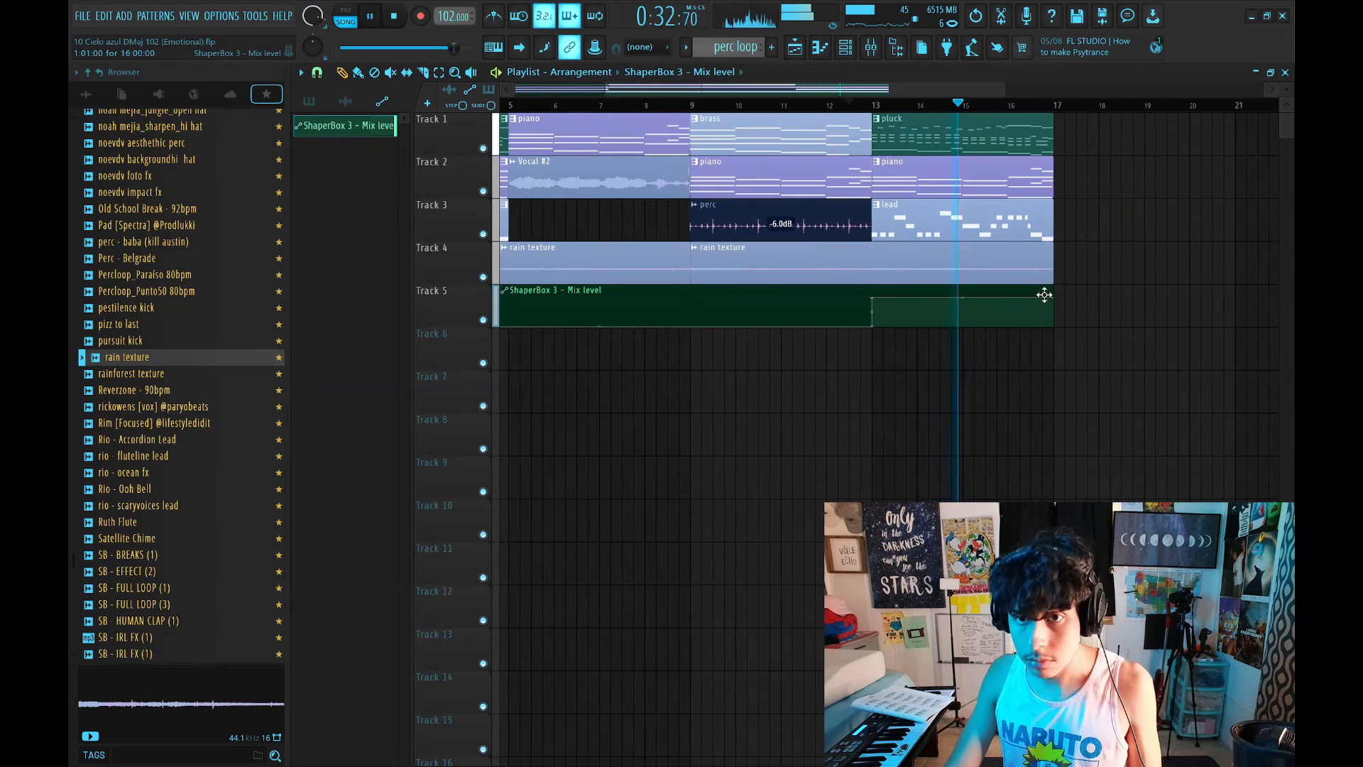
Extend the mix level automation past bar 17 with a ramp down to zero, and recolour its clip dark blue.
left_click_drag(1050, 296, 1105, 295)
right_click(1090, 322)
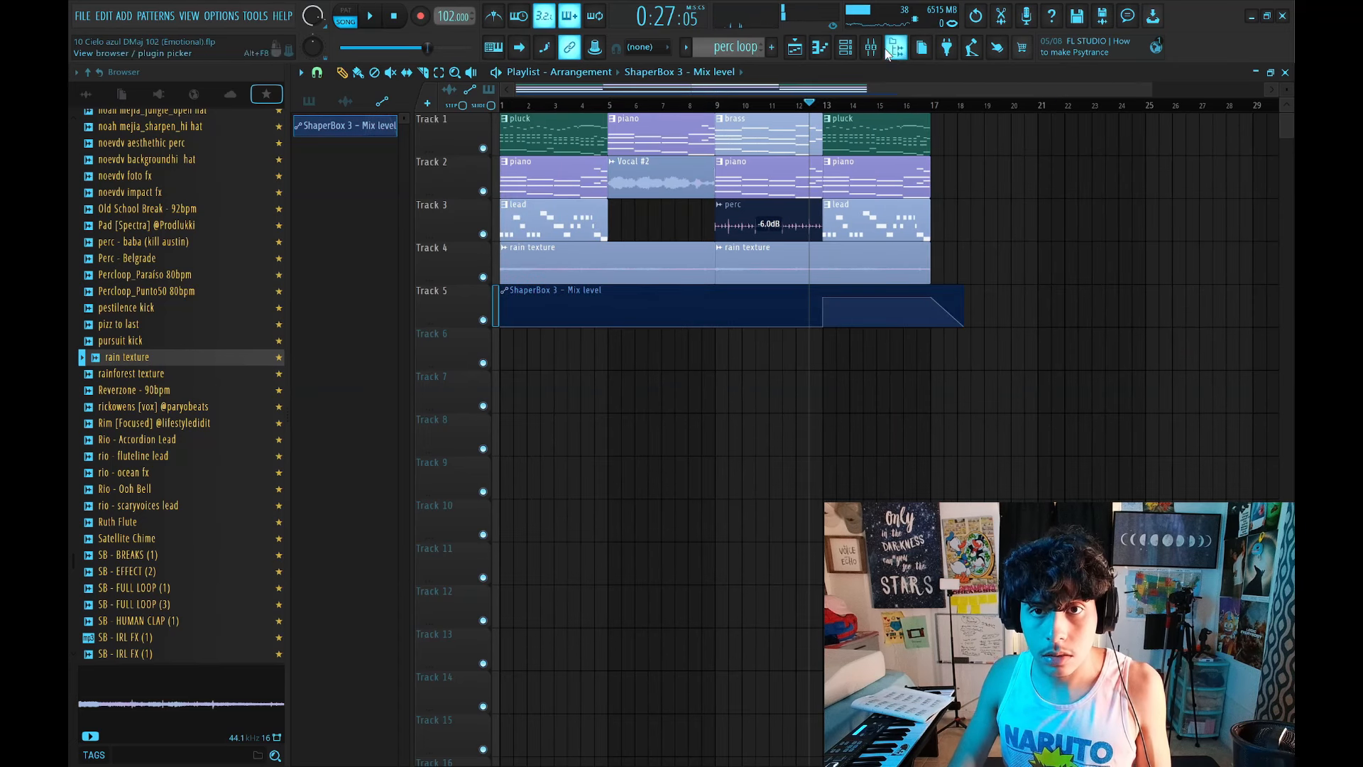
Load Ozone Imager 2 in slot 2 of Insert 10 and widen the stereo image slightly during playback.
left_click(871, 47)
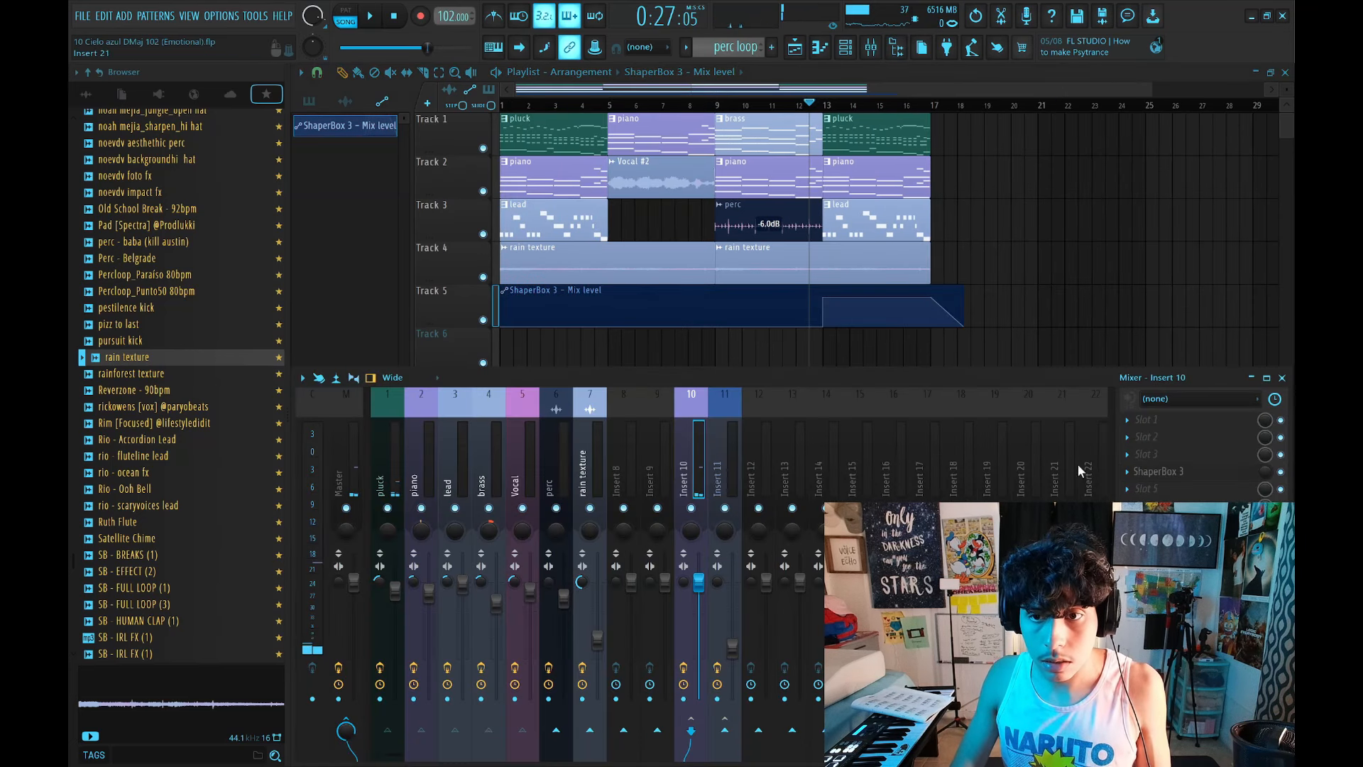
left_click(1144, 438)
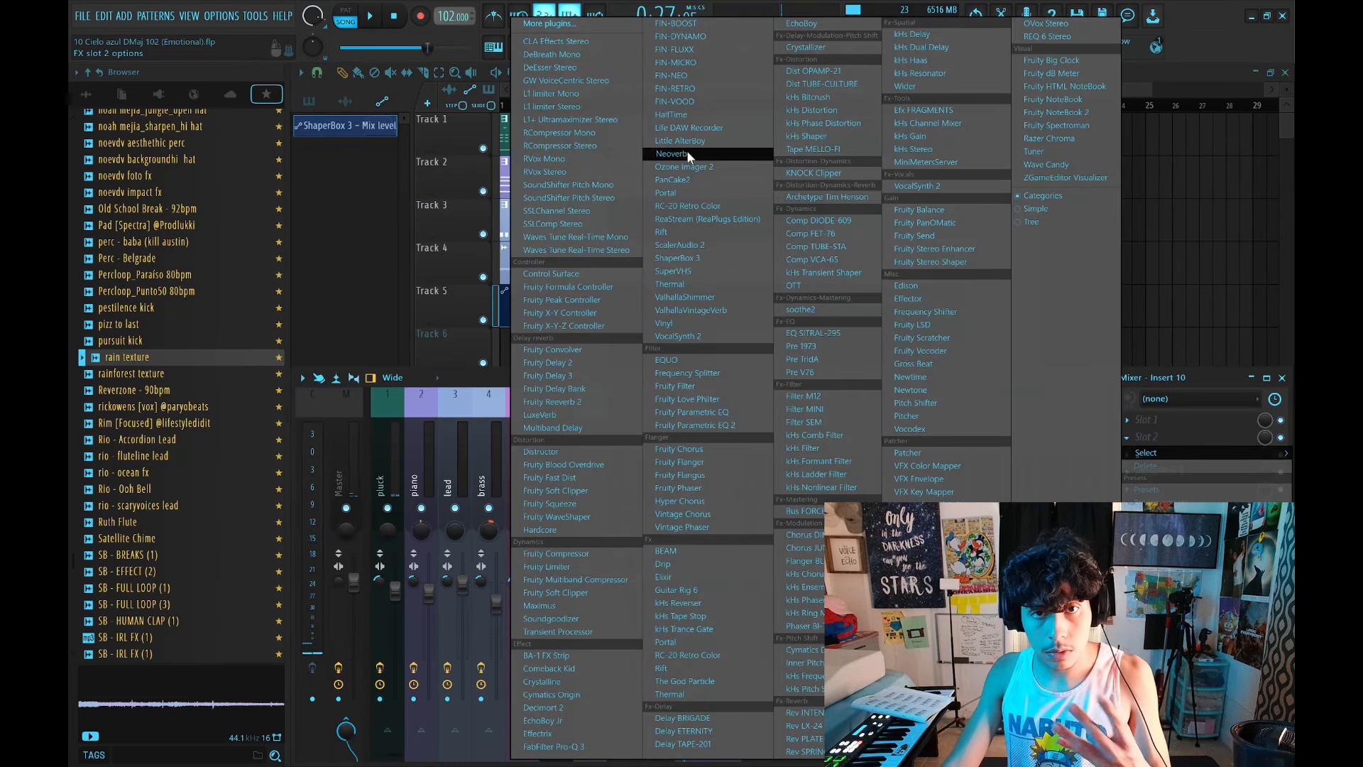
left_click(701, 166)
key("space")
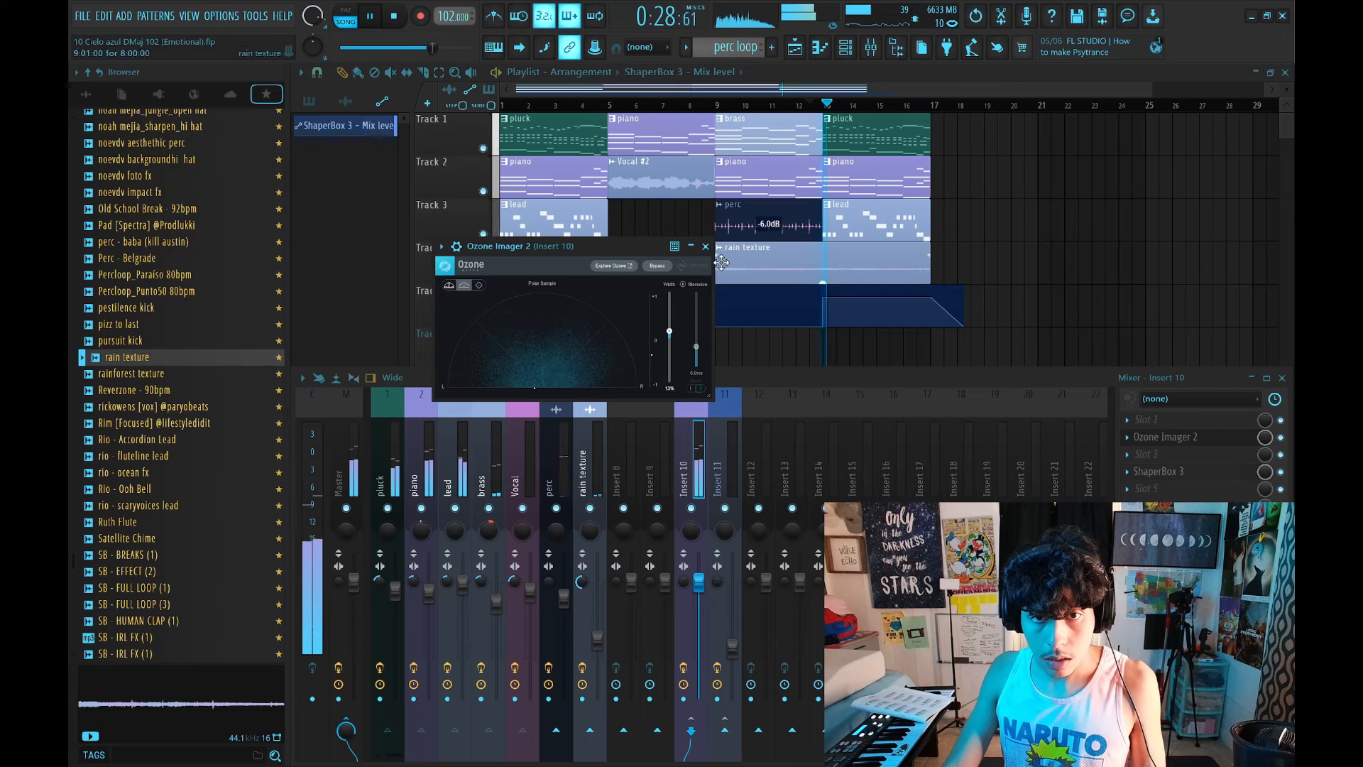
left_click(704, 246)
key("space")
Save the project and hide the mixer to show the full arrangement.
key("ctrl+s")
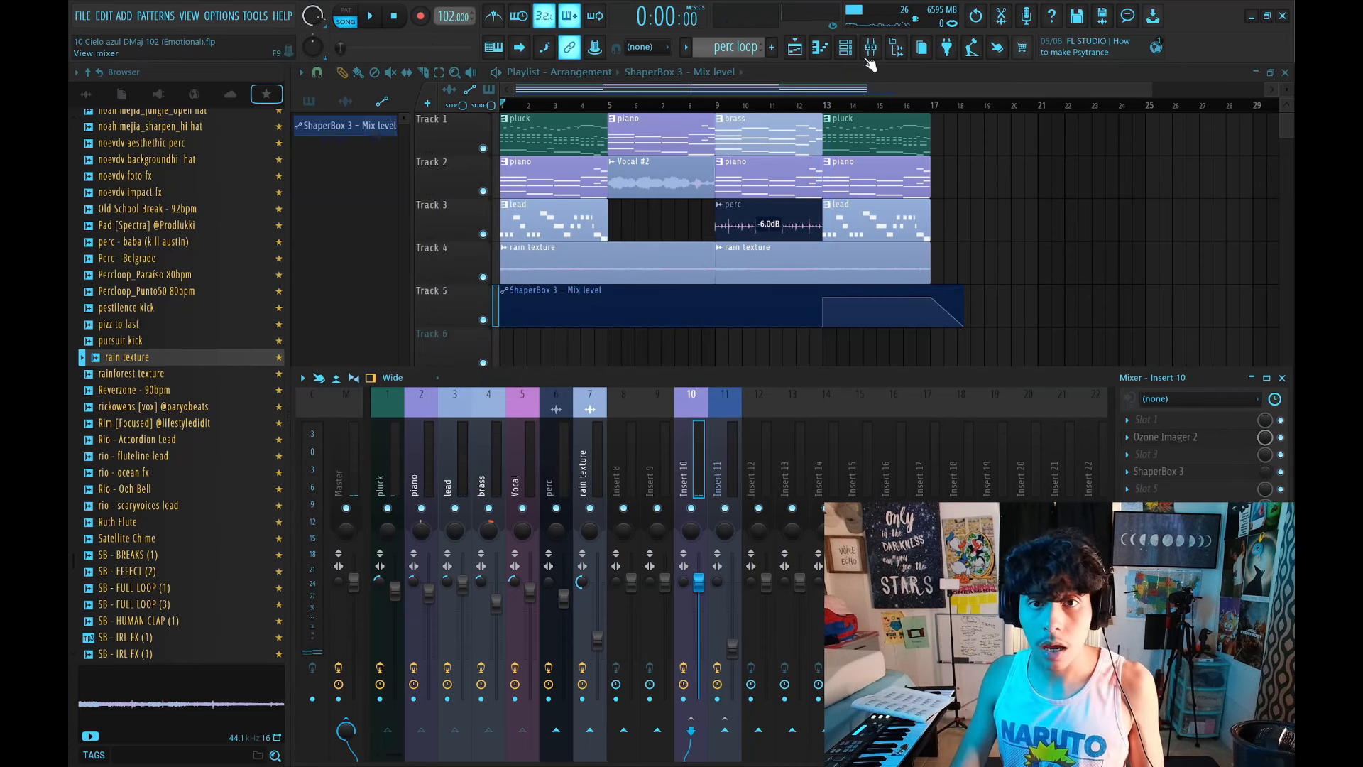
left_click(871, 48)
scroll(628, 96, "up", 3)
scroll(642, 109, "down", 4)
scroll(657, 99, "up", 3)
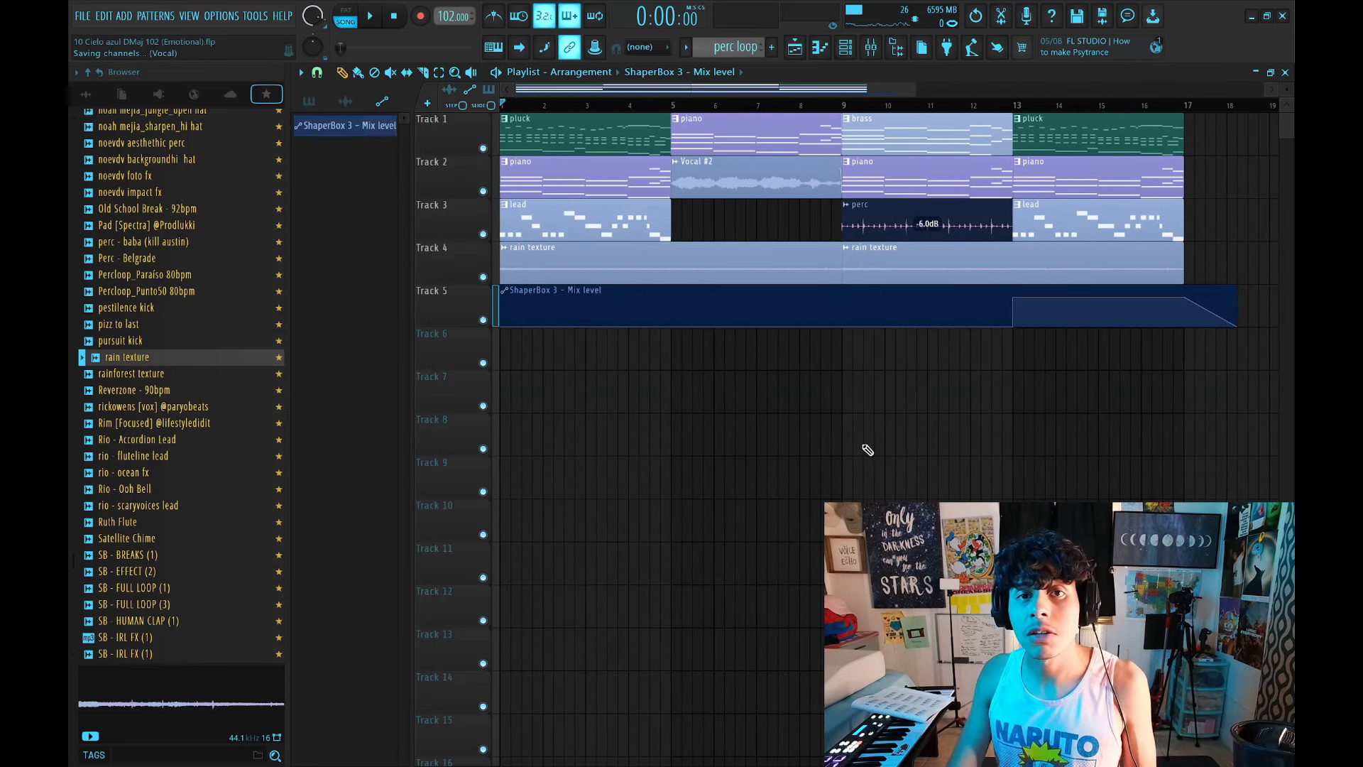